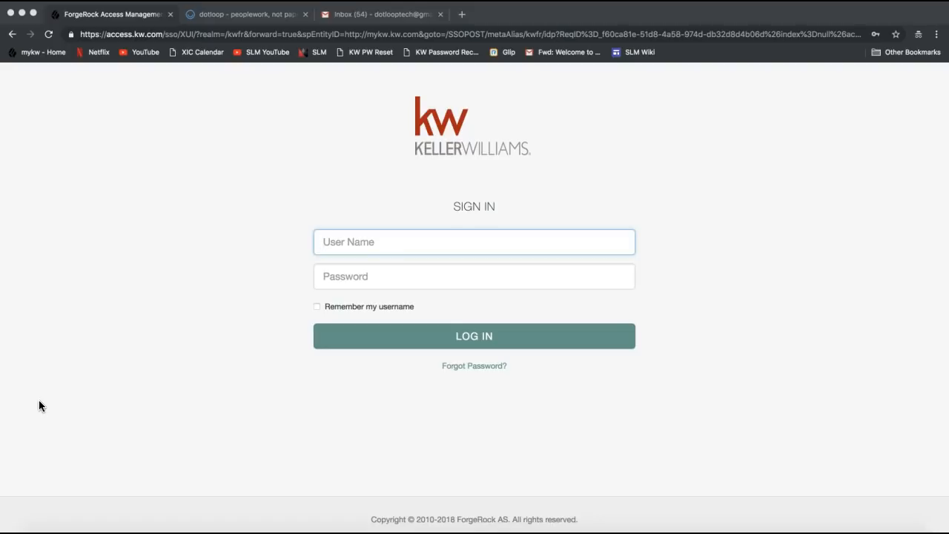
Step: Load mykw.kw.com without the autocompleted intranet path, then focus the username field
left_click(158, 34)
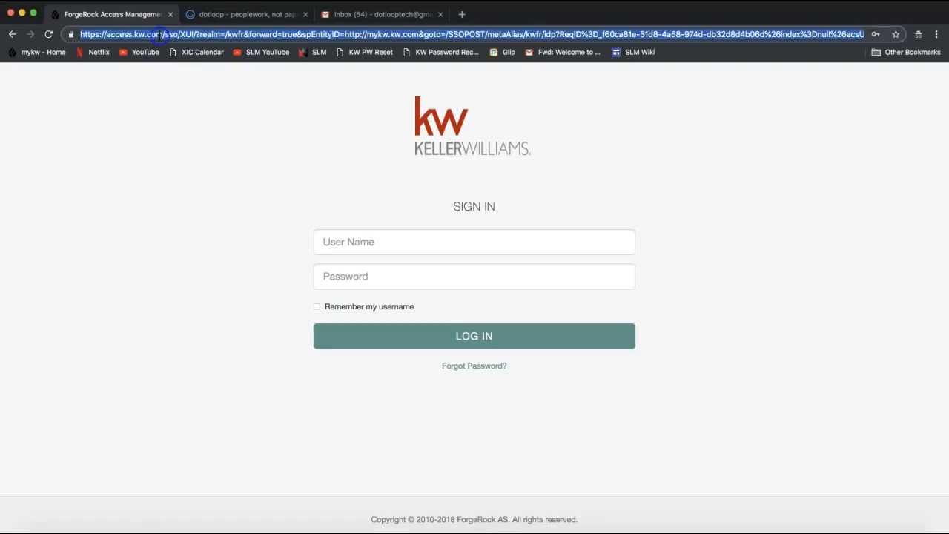
type("mykw.kw.com/")
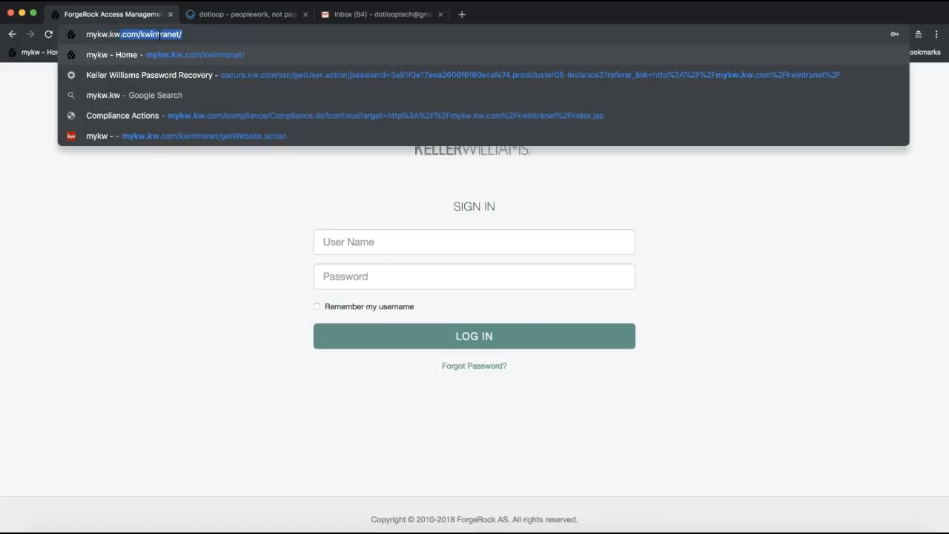
key("BackSpace")
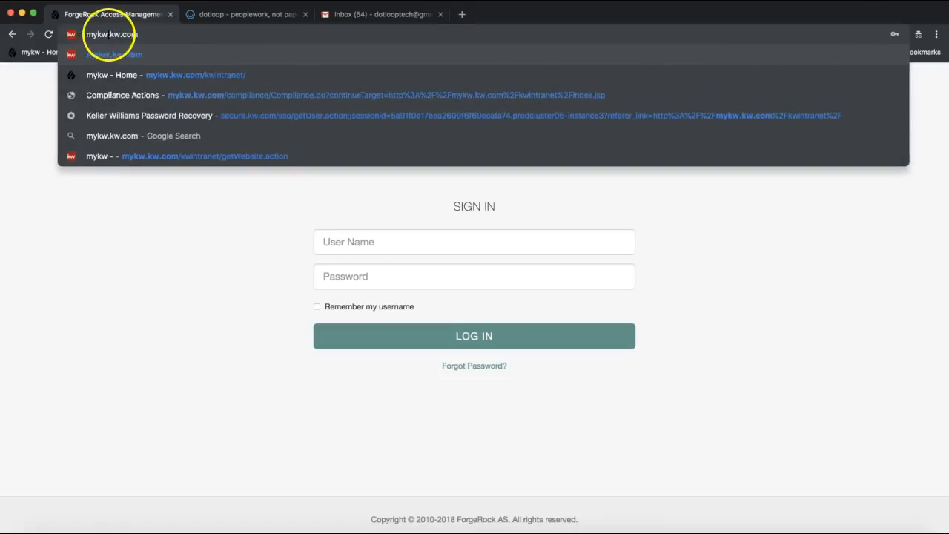
left_click_drag(87, 34, 149, 34)
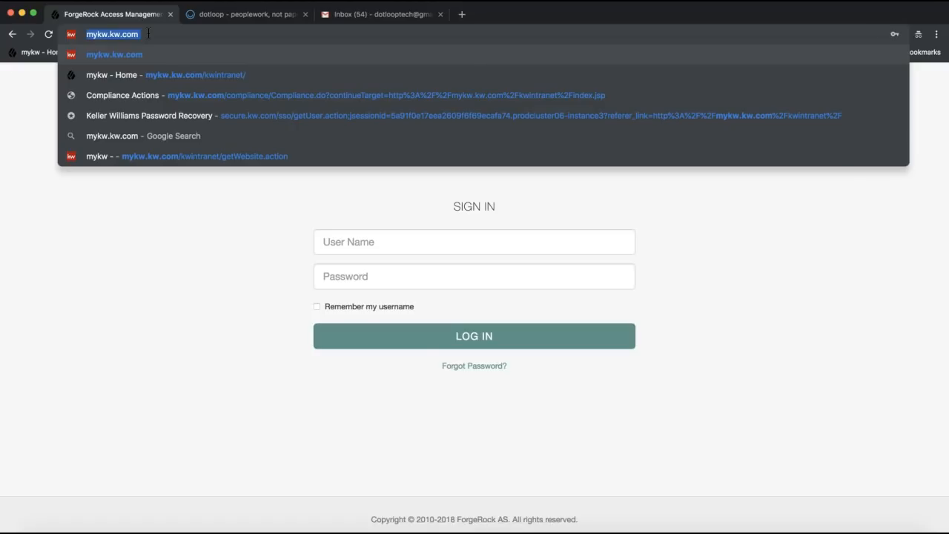
key("Return")
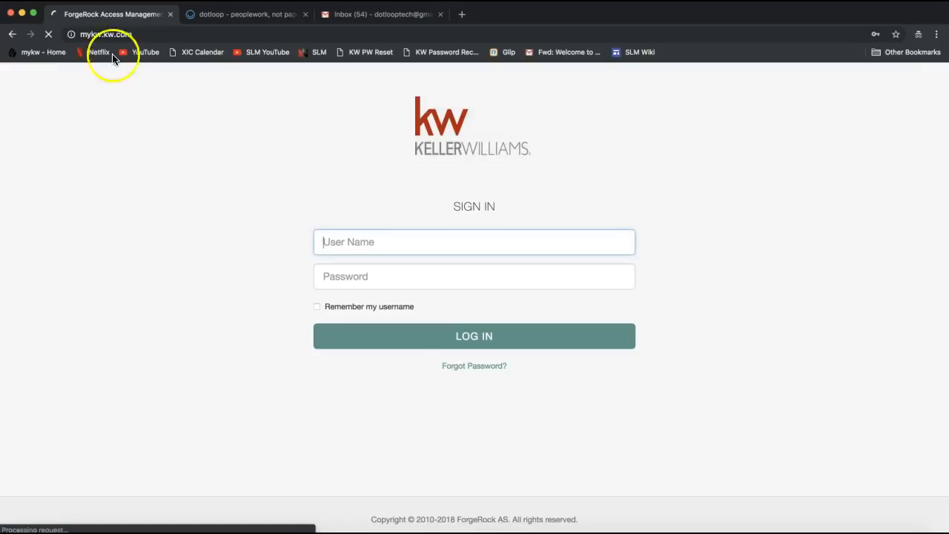
left_click(126, 34)
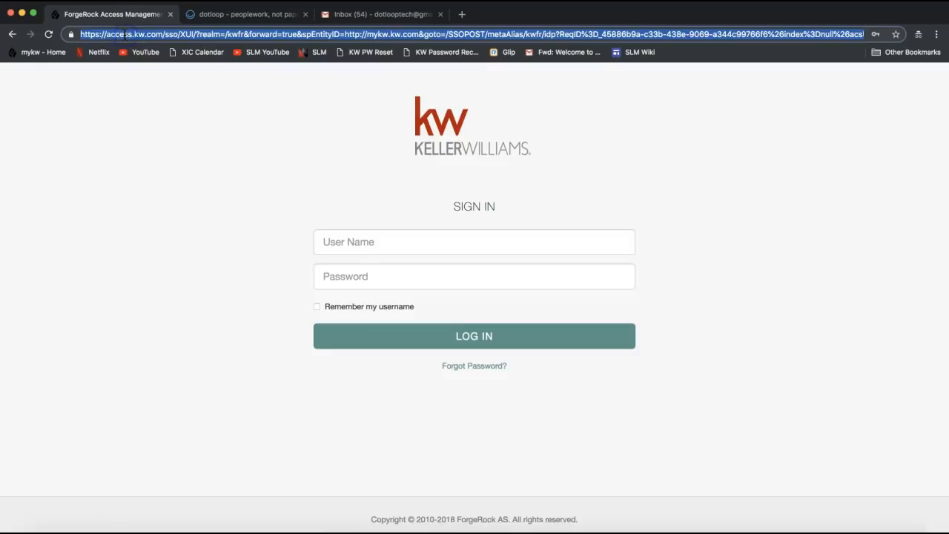
type("mykw.kw.com")
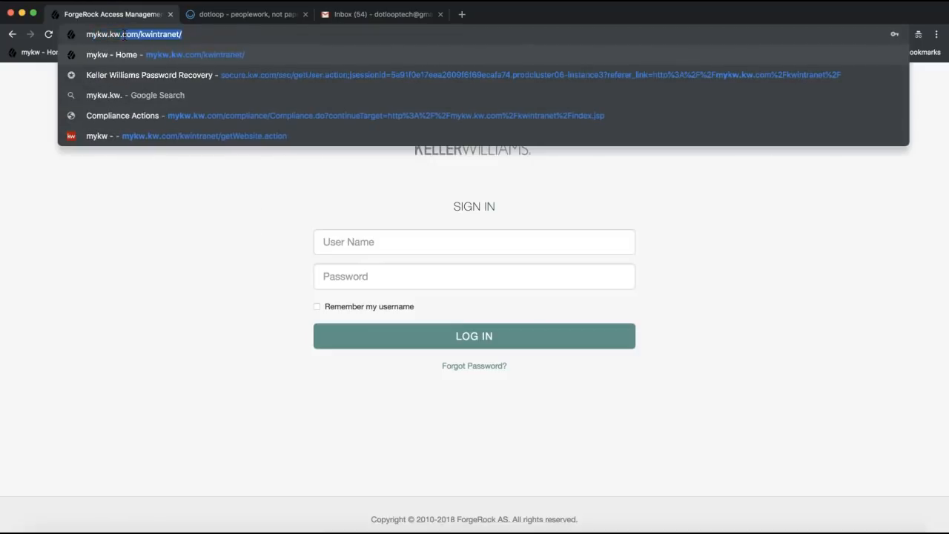
left_click(94, 34)
left_click_drag(94, 35, 171, 37)
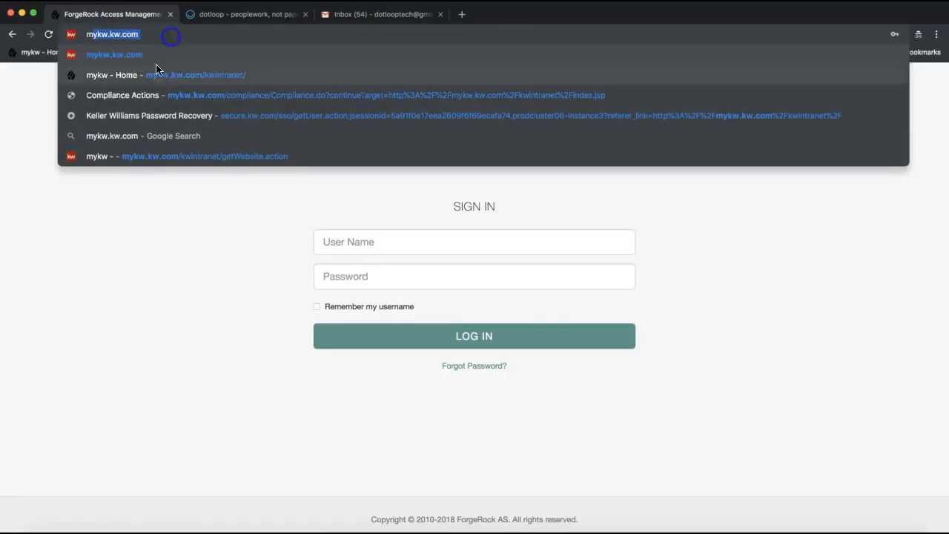
left_click(138, 238)
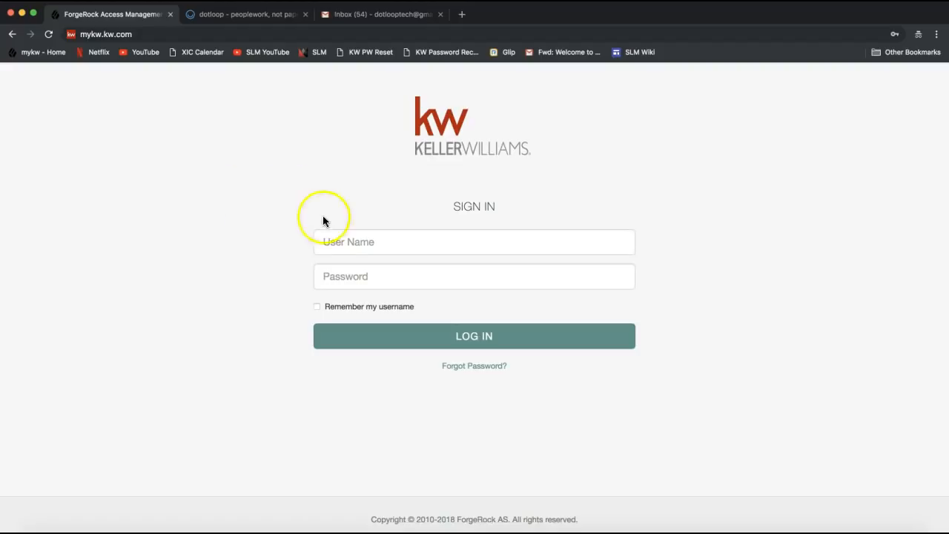
left_click(345, 244)
Step: Enter the agent's username and password on the MyKW page and log in
left_click(269, 262)
left_click(375, 272)
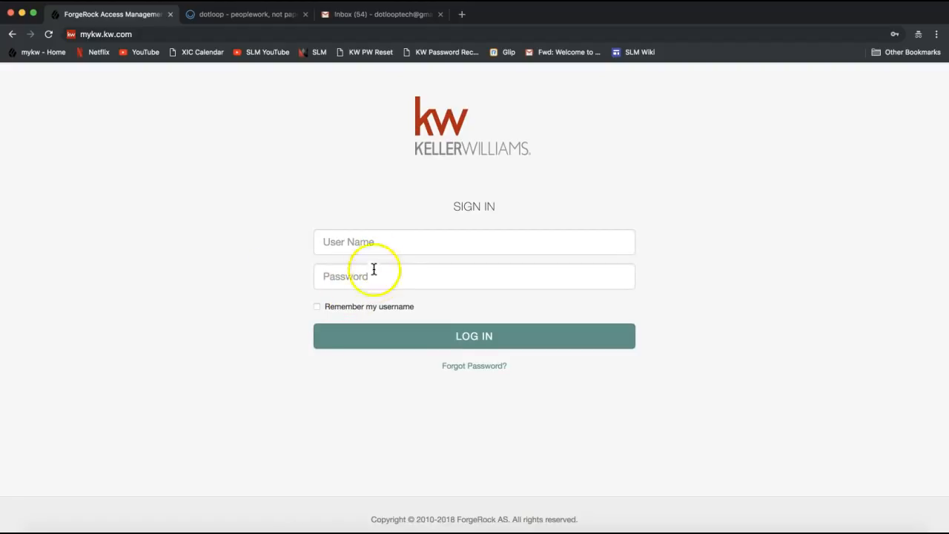
left_click(366, 243)
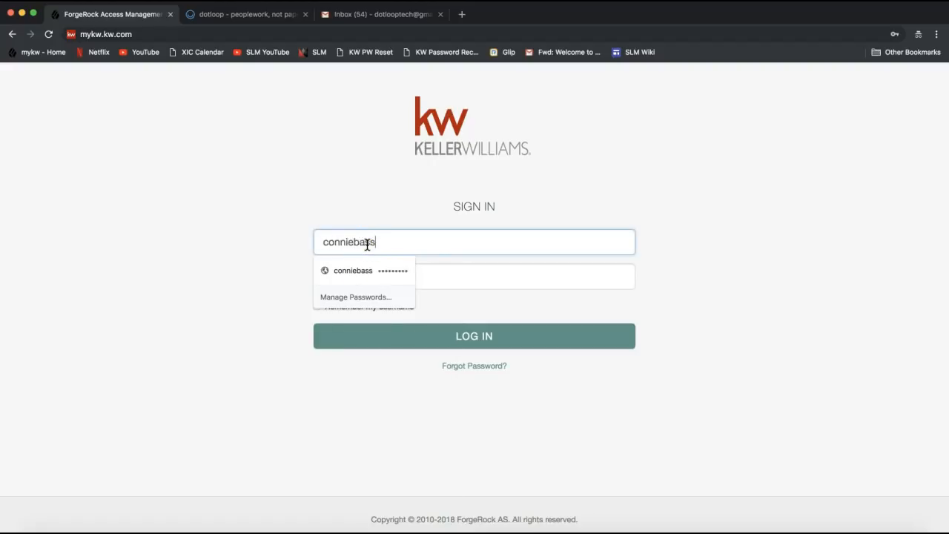
key("Tab")
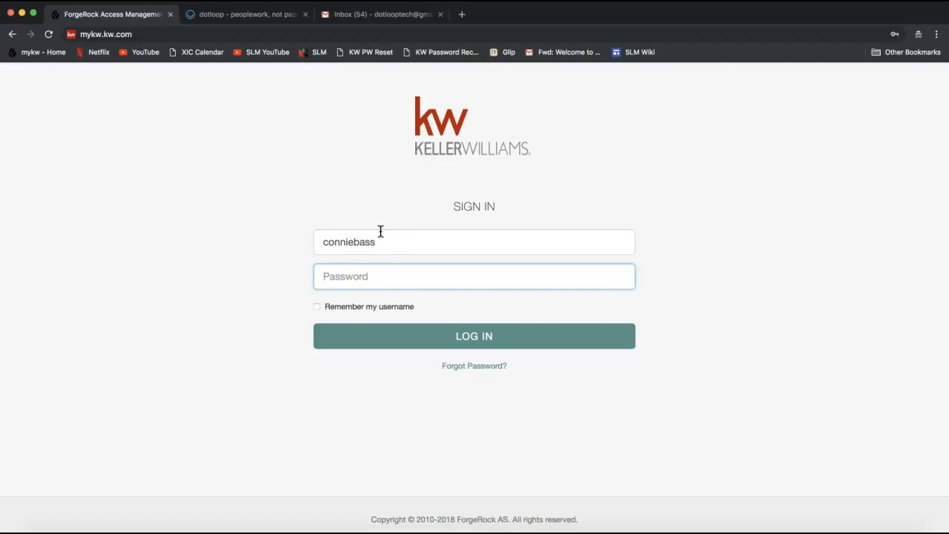
type("•••••••••")
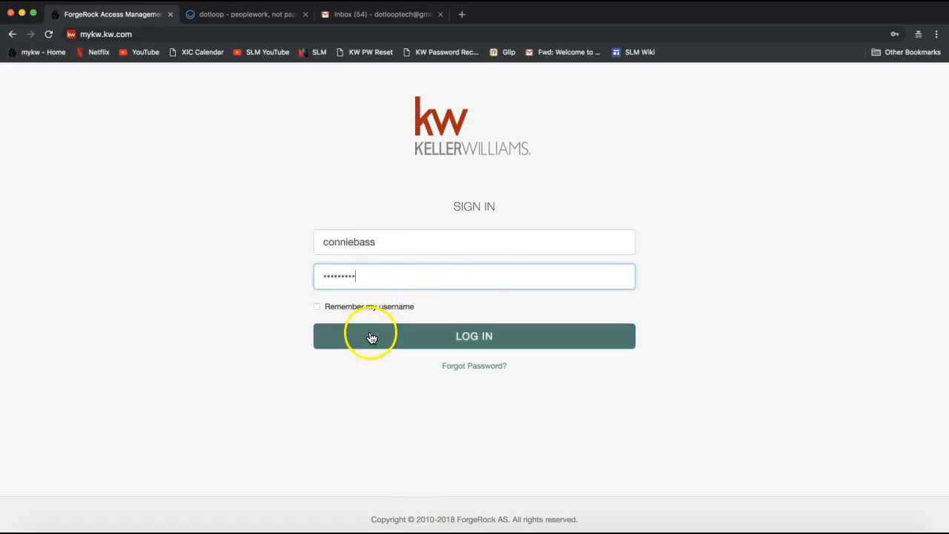
left_click(471, 349)
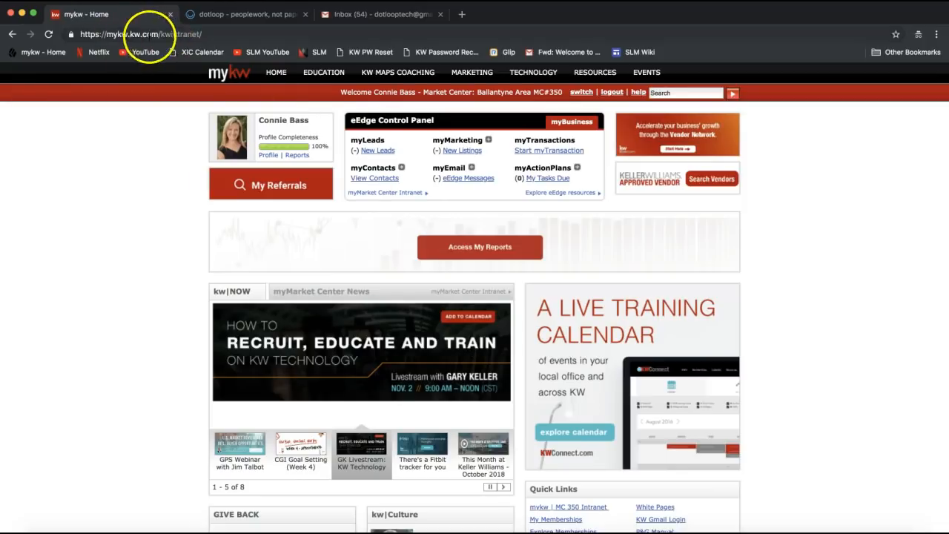
Step: Highlight the eEdge Control Panel heading and its myTransactions entry on the MyKW home page
left_click(154, 35)
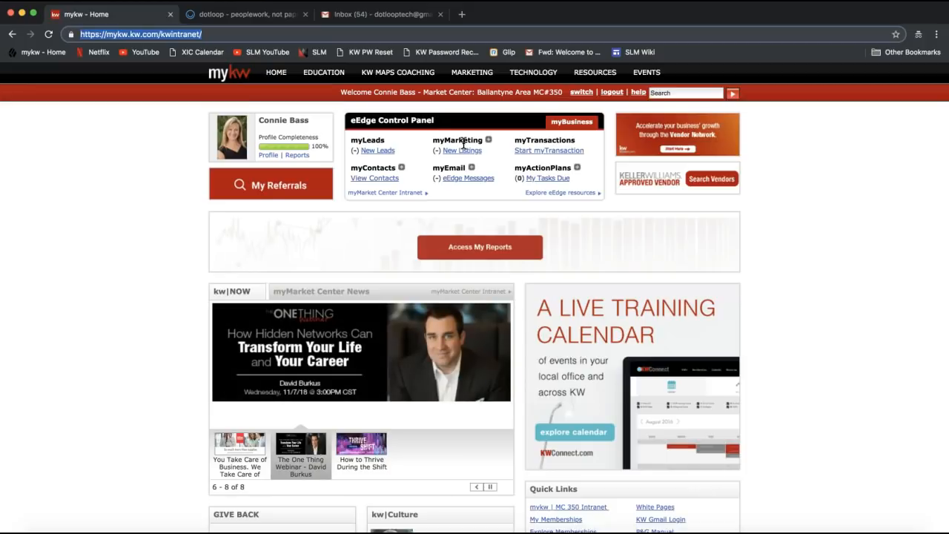
left_click_drag(347, 120, 447, 124)
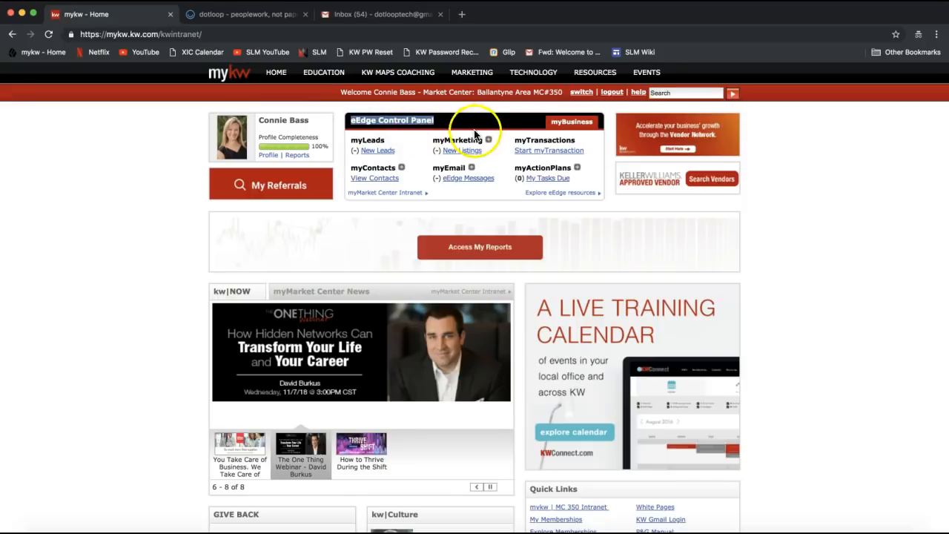
double_click(551, 147)
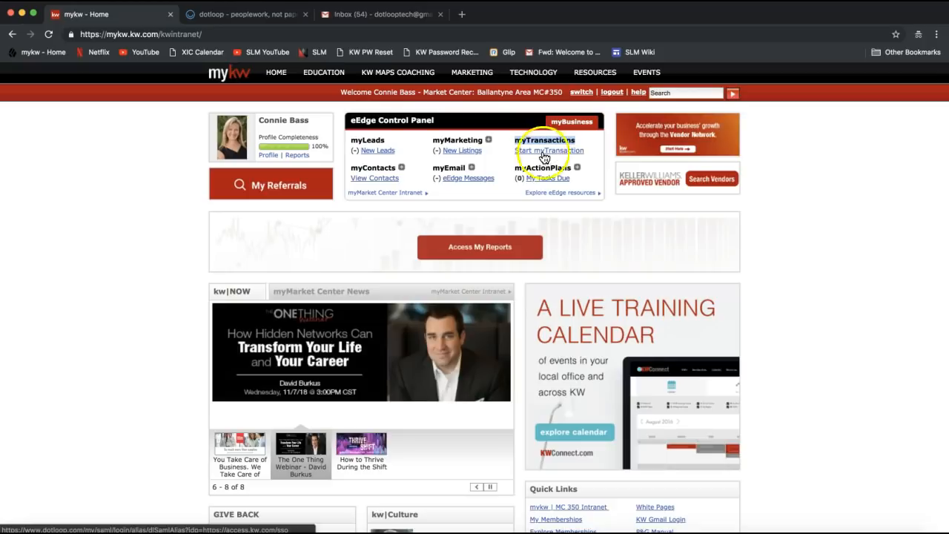
Step: Switch to the dotloop Loops tab and close the mykw - Home tab
left_click(246, 15)
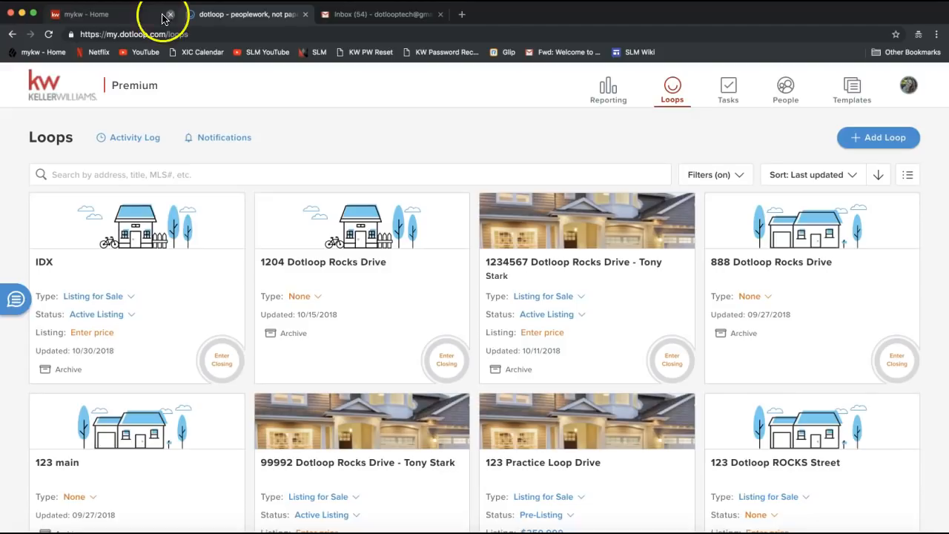
left_click(170, 14)
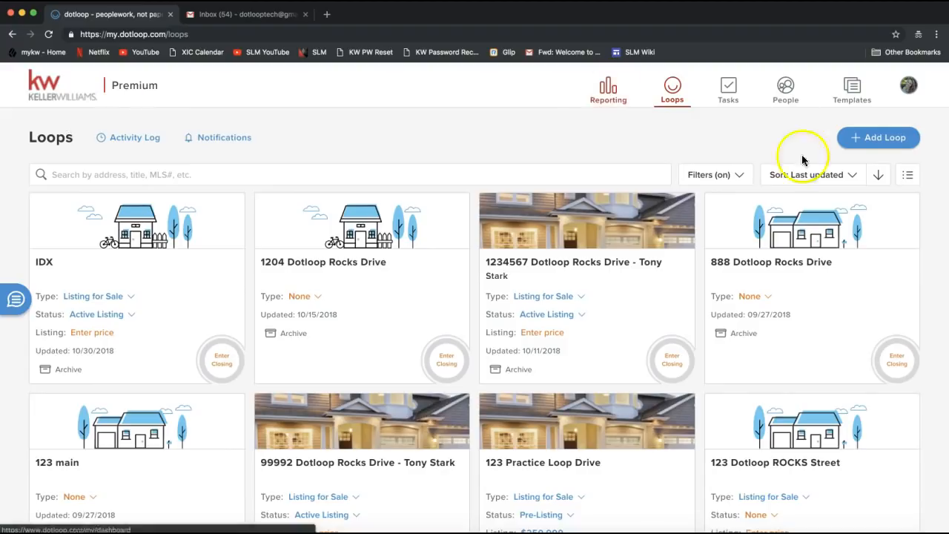
Step: Toggle the avatar dropdown to show profiles like KW Ballantyne and KW - Burlington
left_click(908, 87)
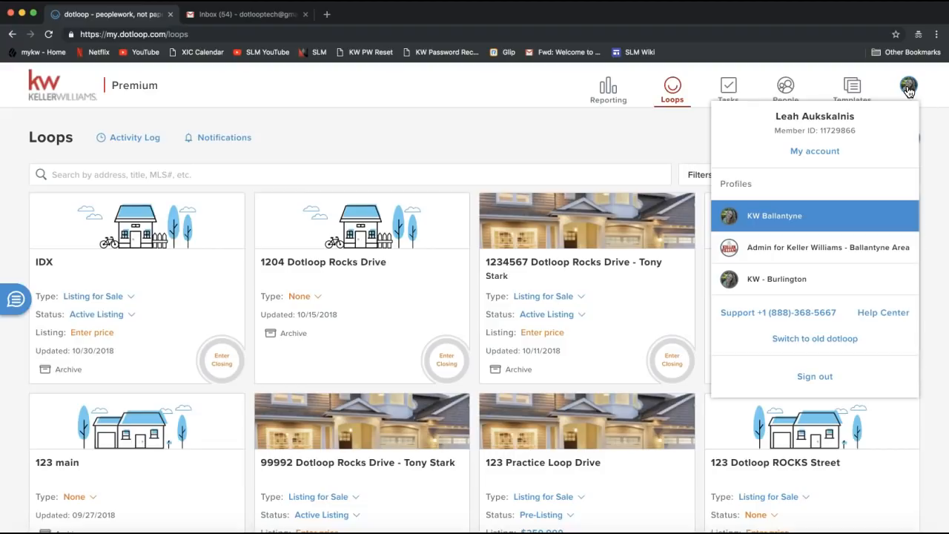
left_click(908, 88)
left_click(908, 86)
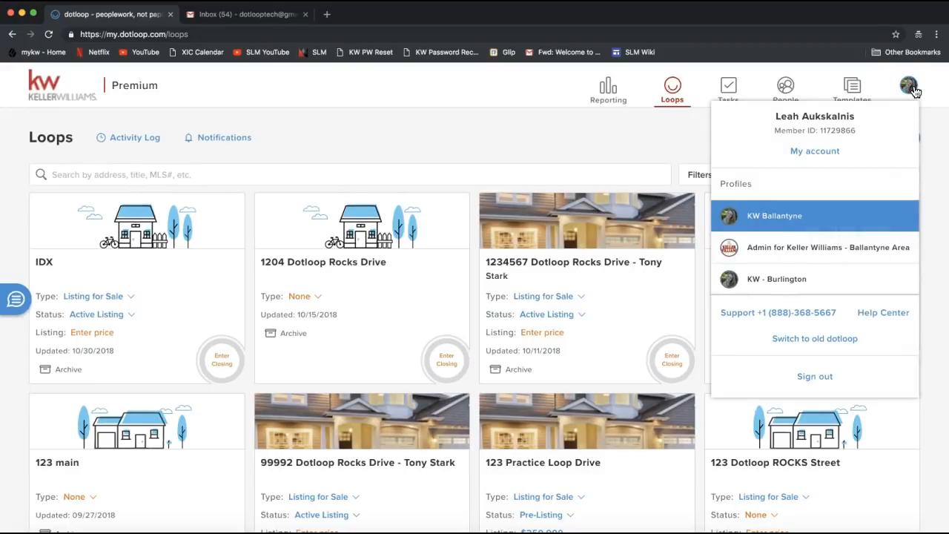
left_click(908, 86)
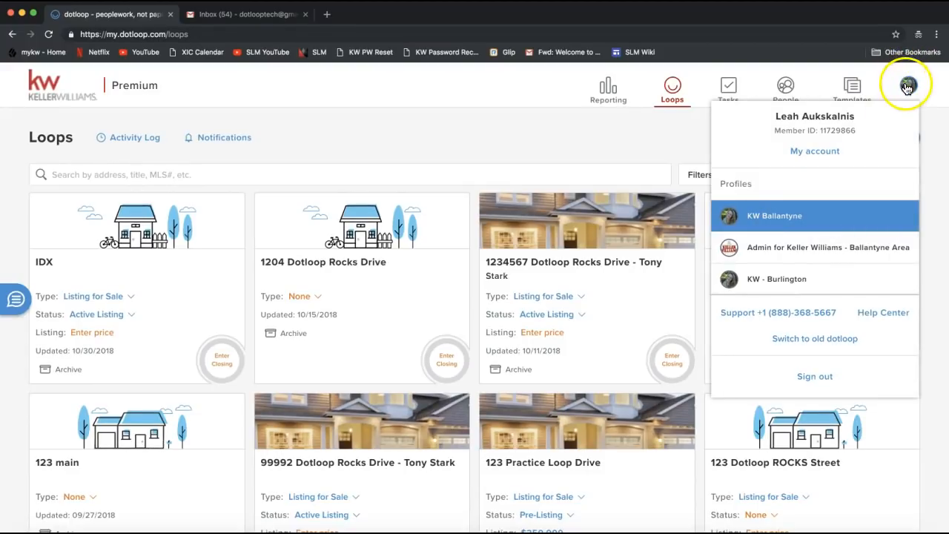
left_click(815, 342)
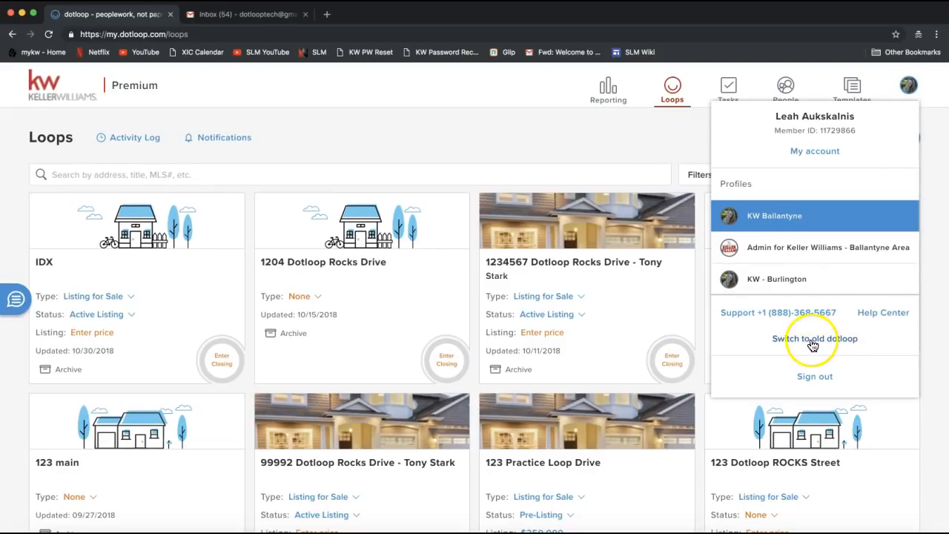
left_click(822, 339)
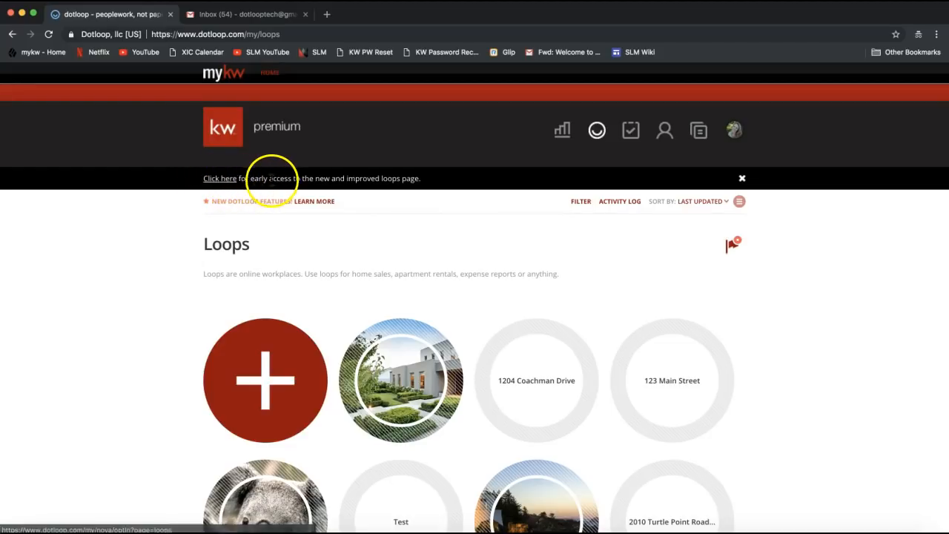
left_click(222, 183)
left_click(225, 183)
left_click(226, 183)
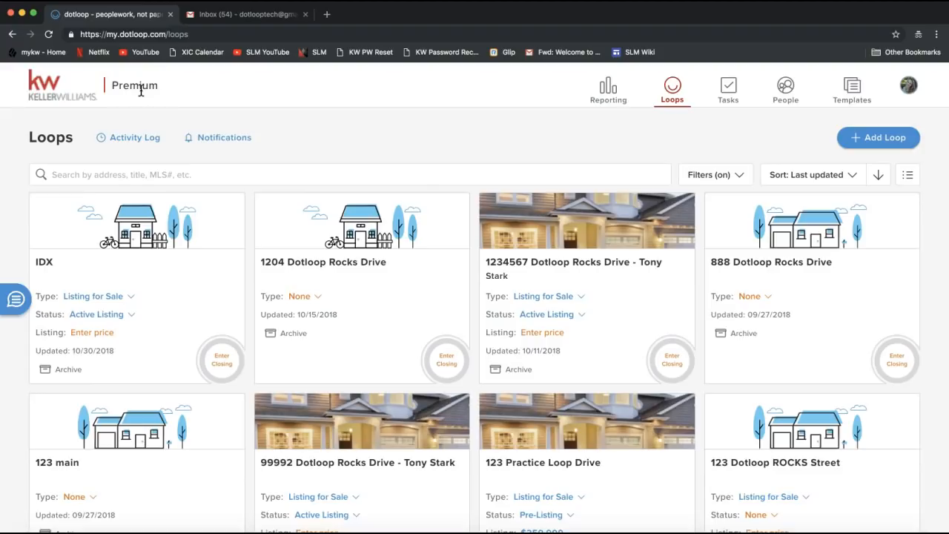
Step: Send the support e-mail address to everyone in the join.me chat, then close the chat
left_click(663, 531)
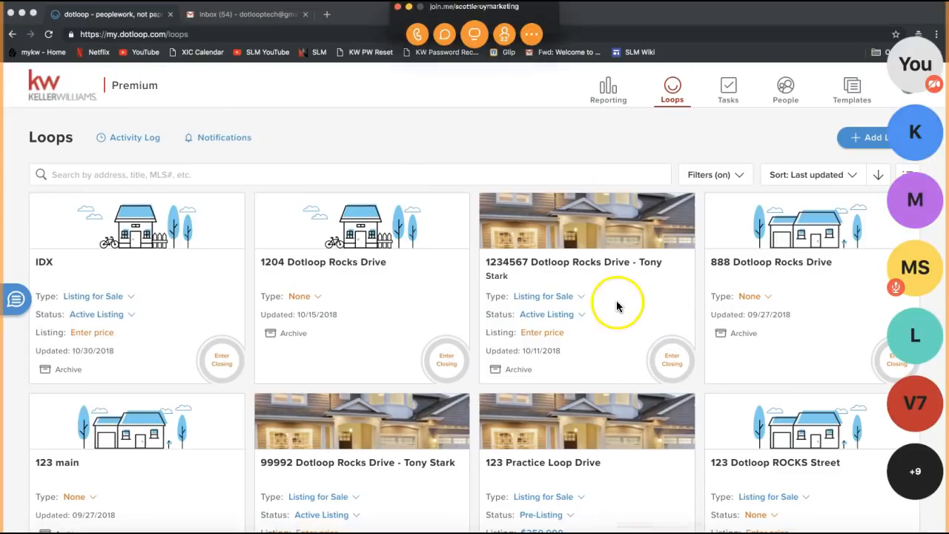
left_click(444, 34)
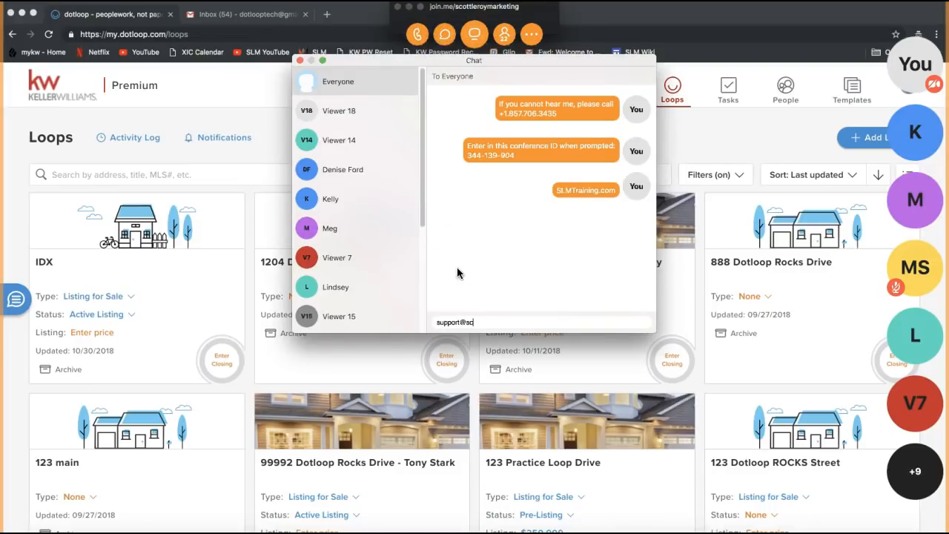
key("Return")
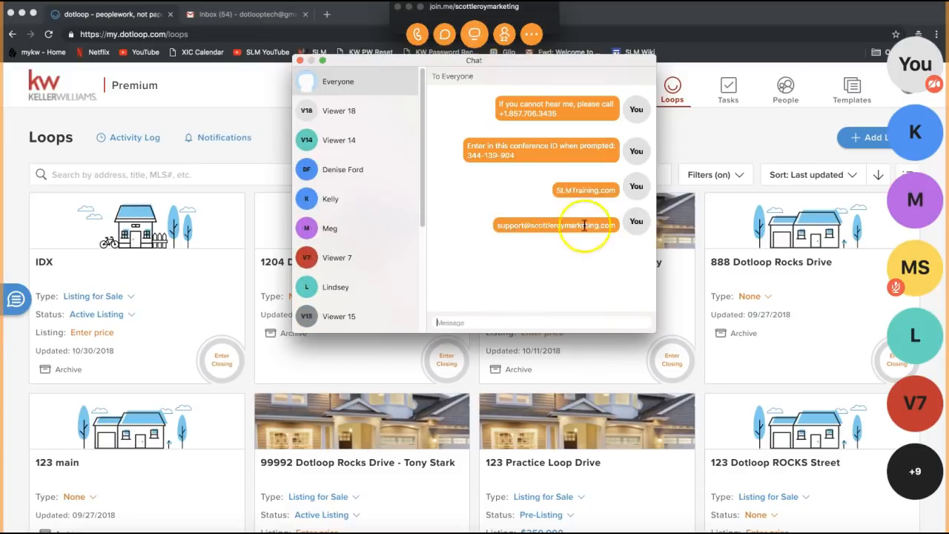
left_click(299, 61)
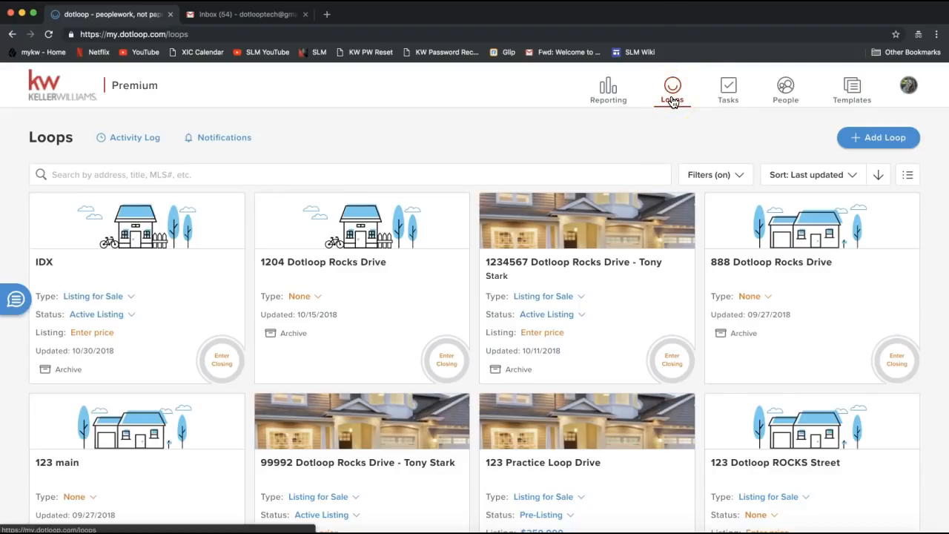
Step: Point out the Tasks and Templates icons, then open the avatar menu listing the profiles
left_click(731, 103)
left_click(729, 102)
left_click(727, 105)
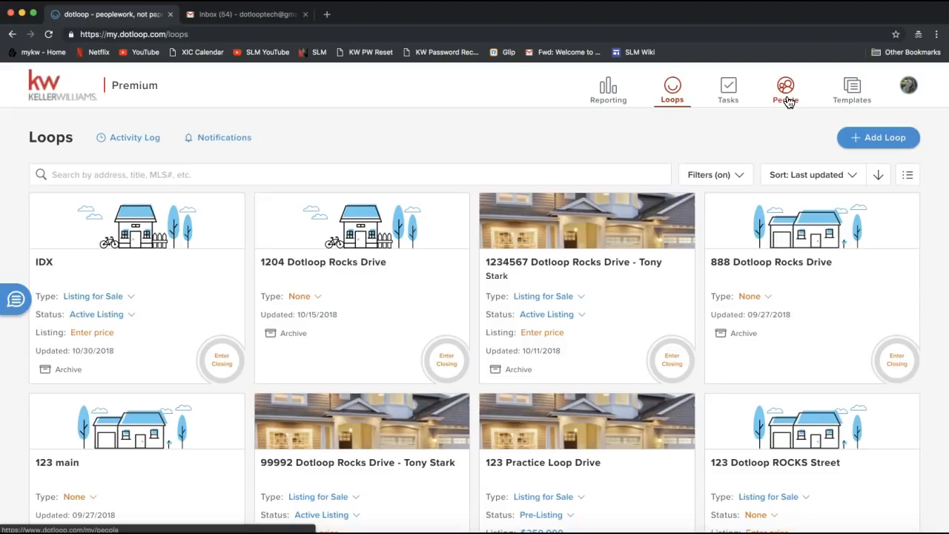
left_click(854, 90)
left_click(856, 102)
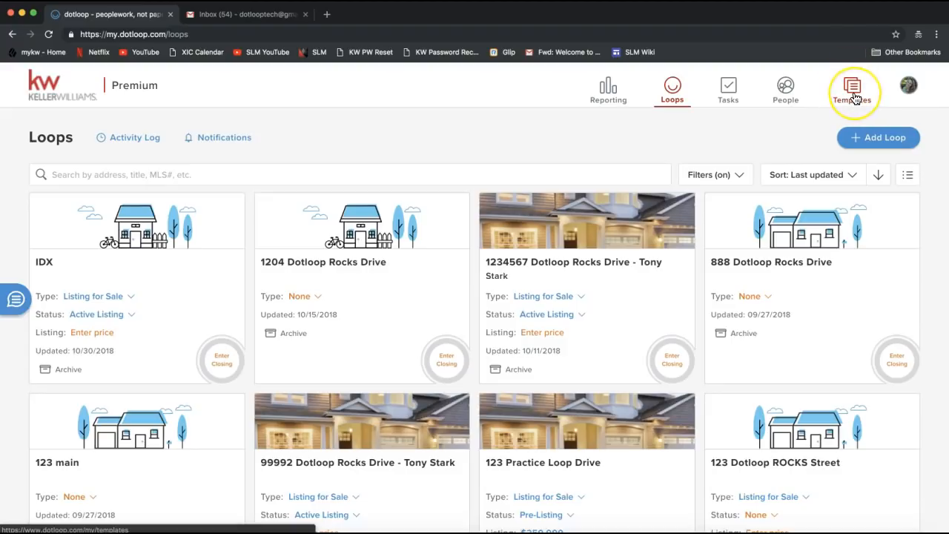
left_click(908, 86)
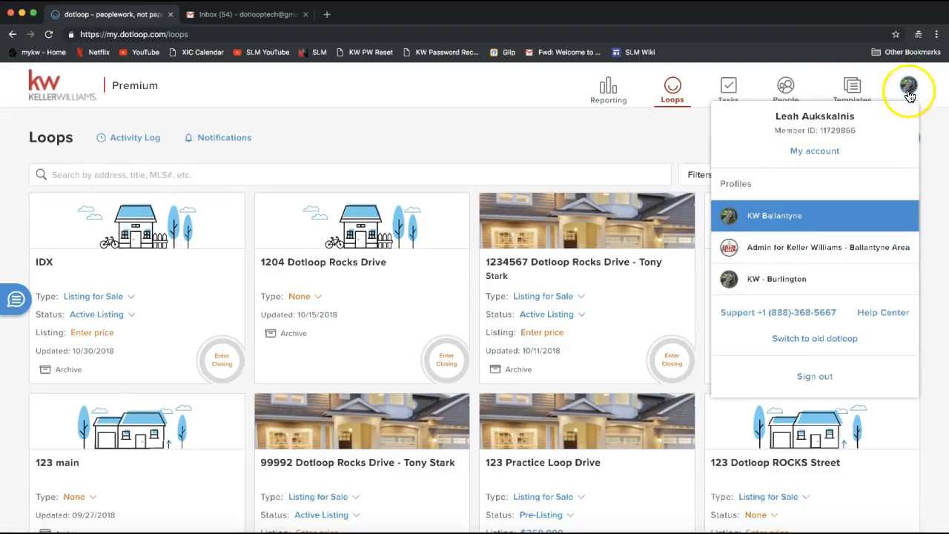
left_click(911, 90)
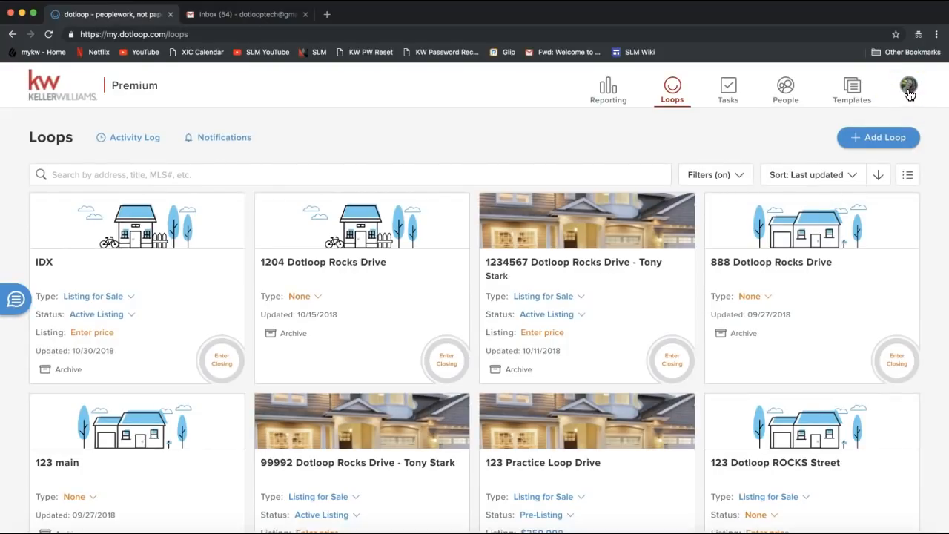
left_click(912, 91)
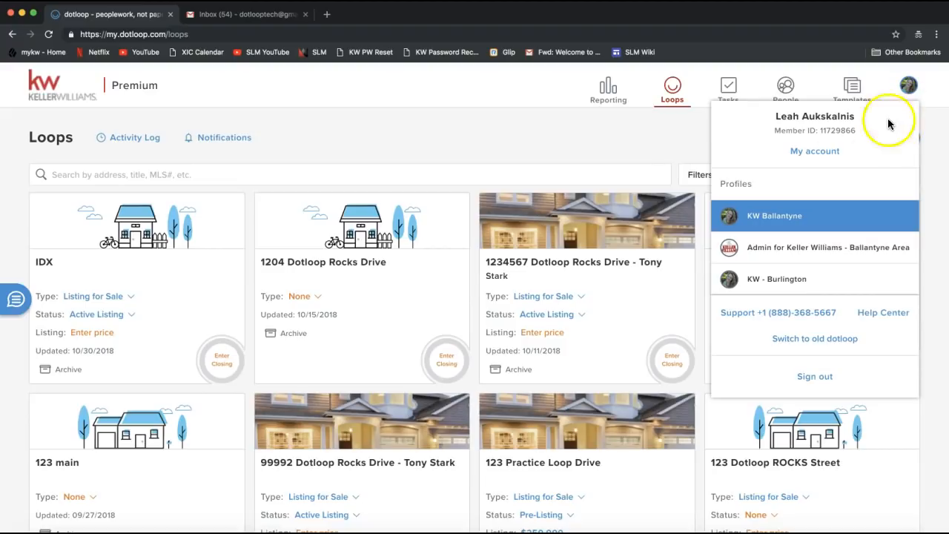
left_click_drag(776, 130, 866, 128)
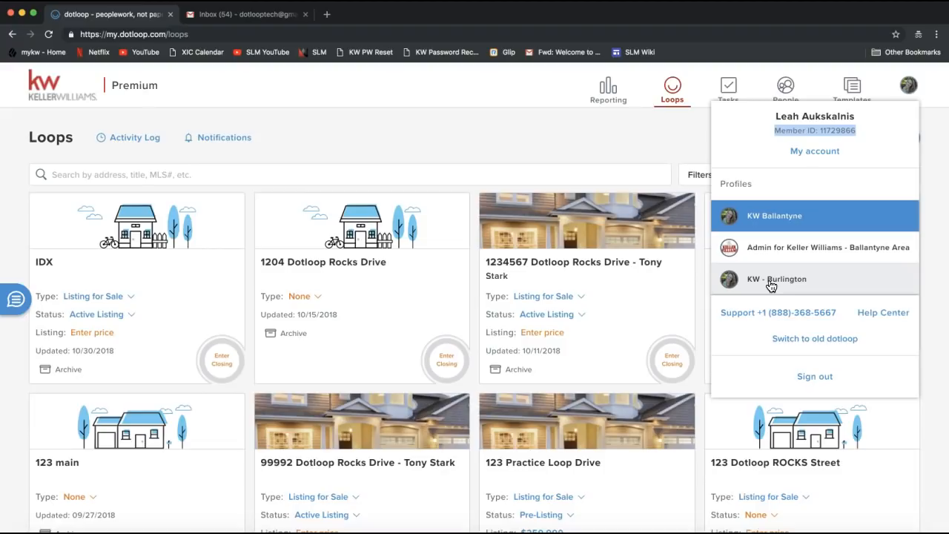
left_click(809, 213)
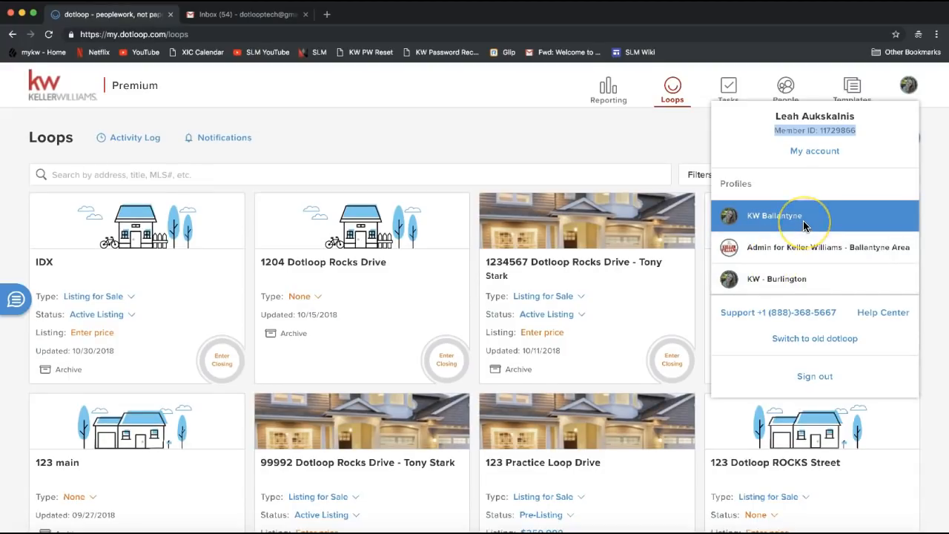
left_click(806, 222)
left_click(792, 283)
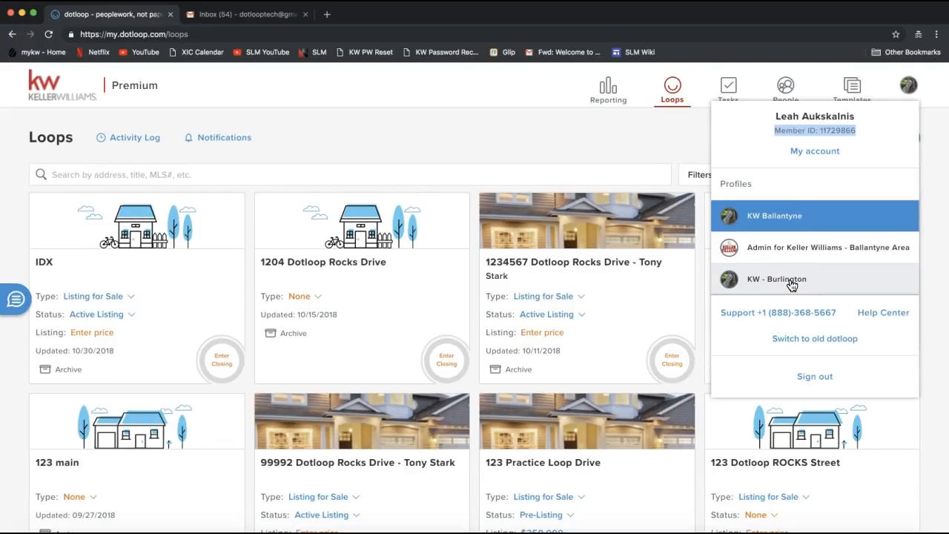
left_click(823, 164)
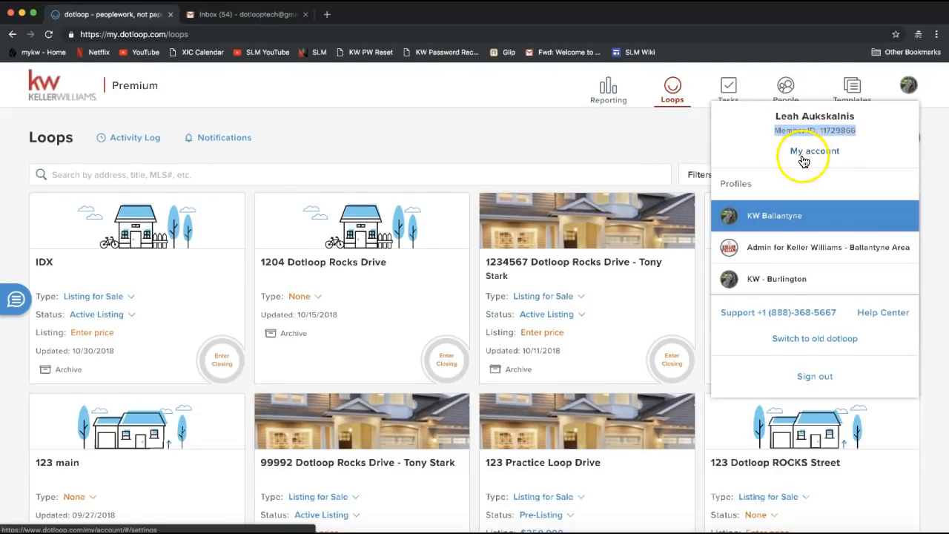
Step: Open My account from the avatar menu and scroll through the personal information form
left_click(803, 158)
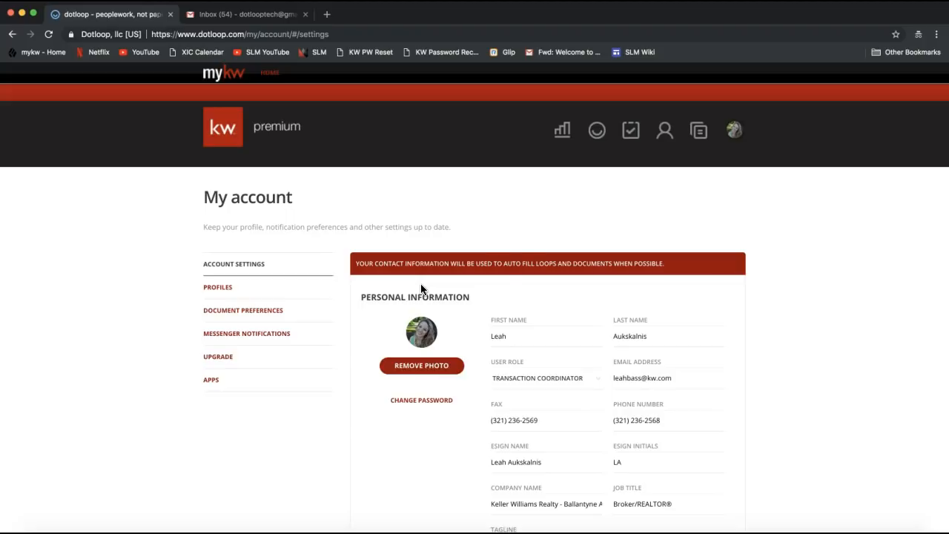
scroll(500, 267, "down", 3)
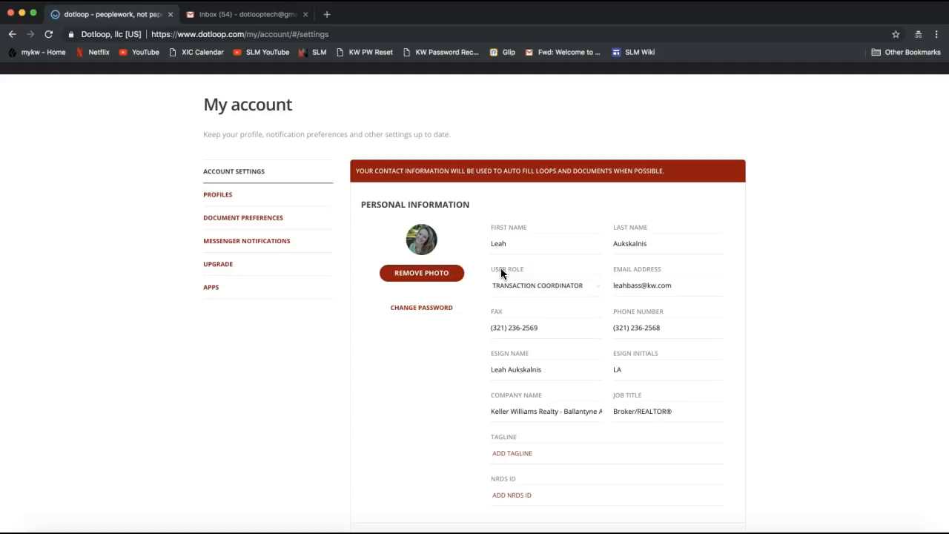
left_click(554, 216)
scroll(421, 249, "up", 1)
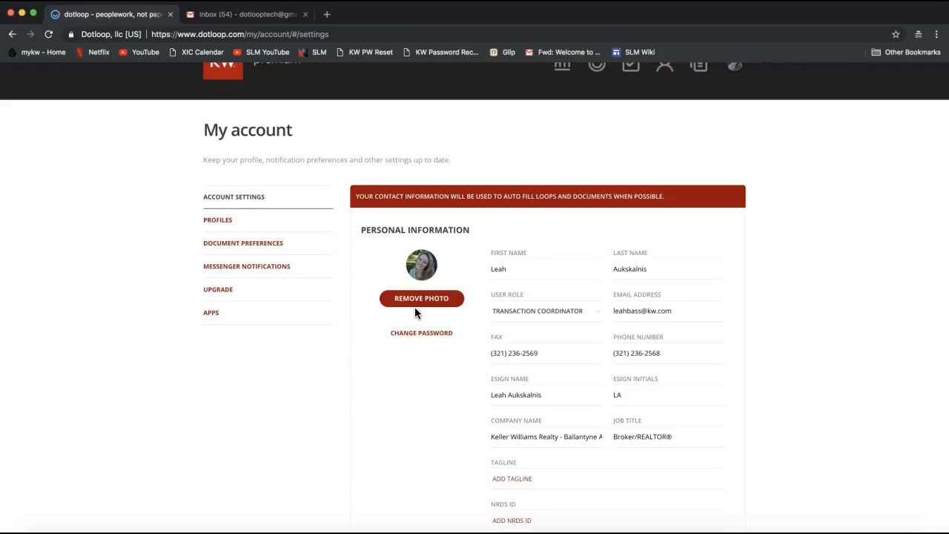
Step: Review the First Name and Last Name fields, leaving them unchanged
left_click(420, 305)
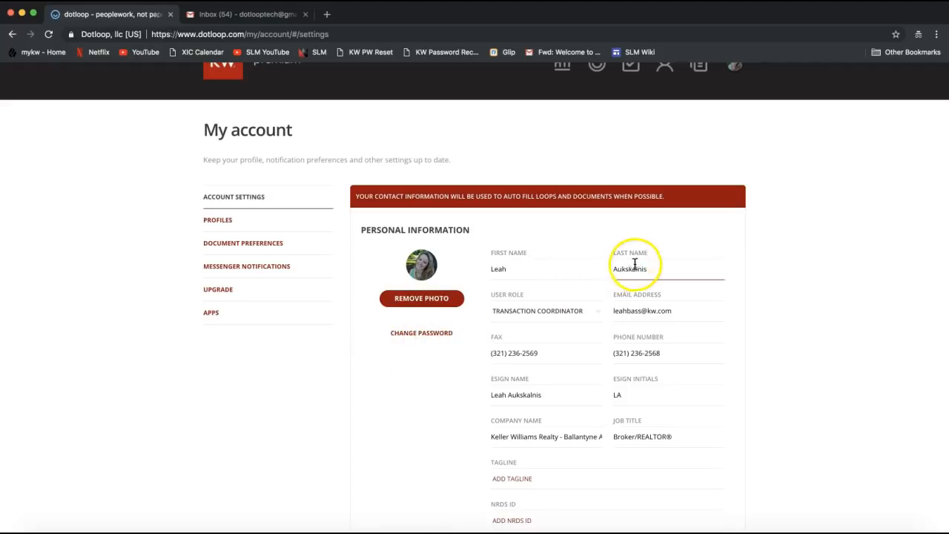
scroll(629, 274, "down", 2)
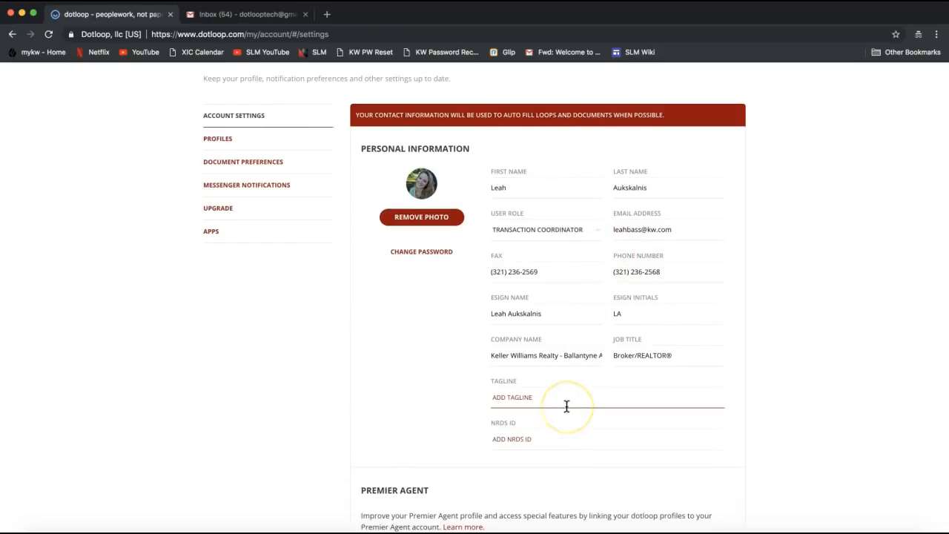
left_click(536, 184)
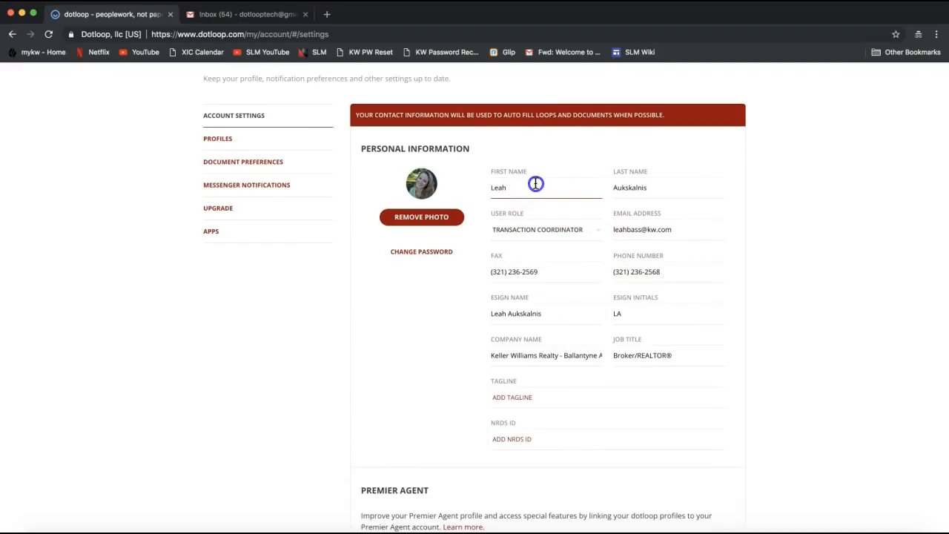
left_click(641, 185)
left_click(724, 187)
scroll(724, 186, "down", 1)
scroll(724, 187, "down", 1)
left_click_drag(697, 173, 599, 175)
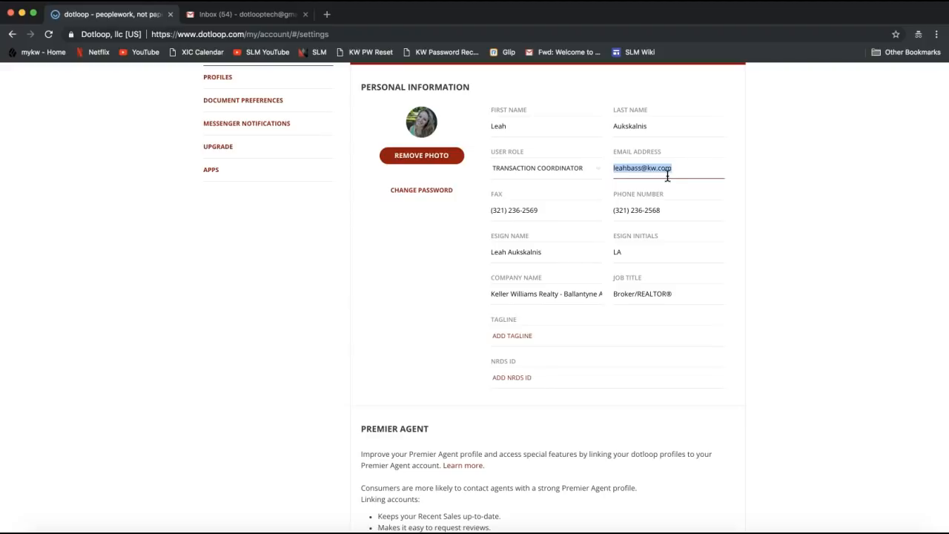
Step: Inspect the phone and fax number fields without changing them
left_click(571, 210)
left_click(683, 213)
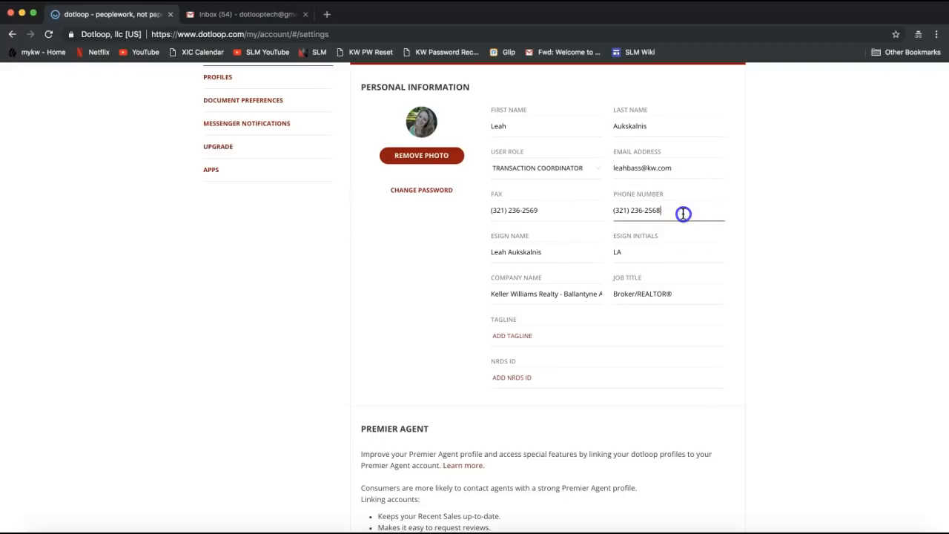
left_click(689, 214)
left_click_drag(688, 214, 603, 213)
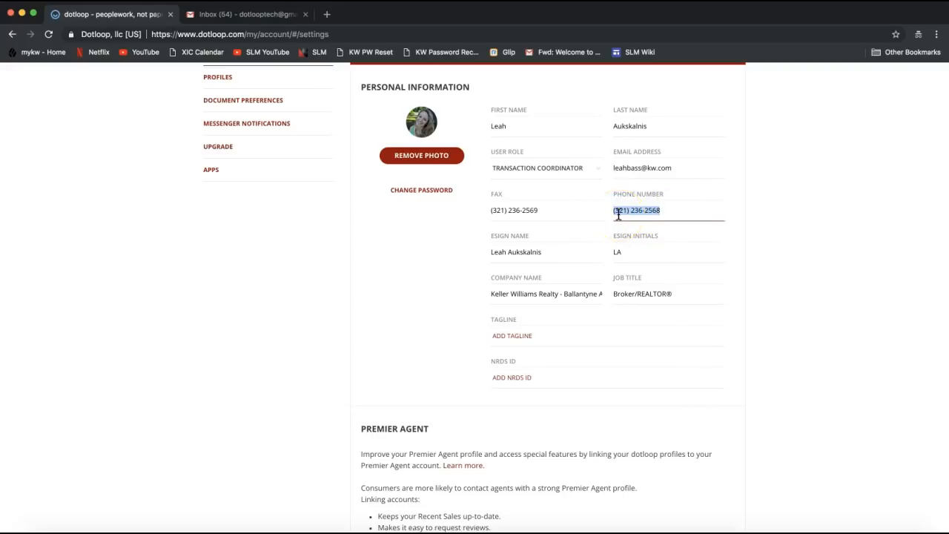
left_click(553, 213)
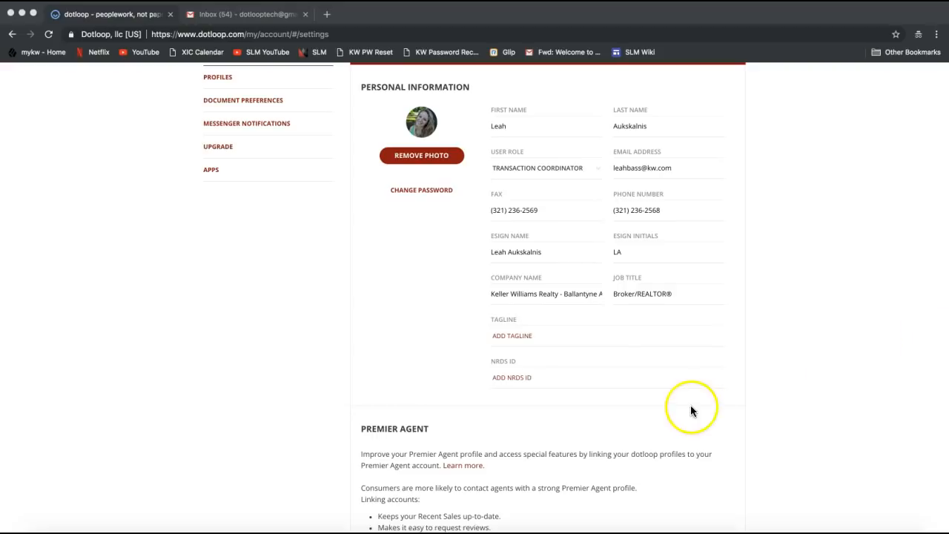
left_click(545, 242)
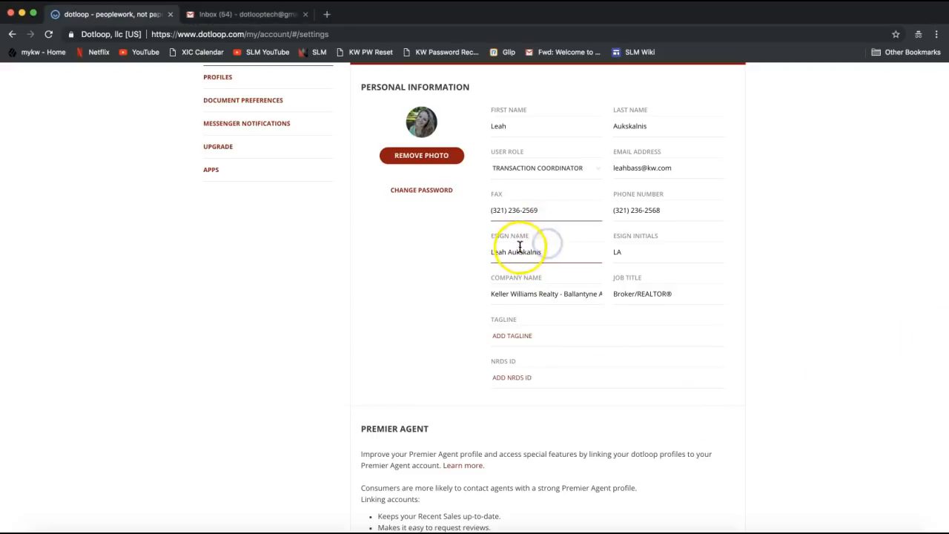
Step: Insert the middle initial after the first name in the eSign name and add matching eSign initials
left_click(648, 254)
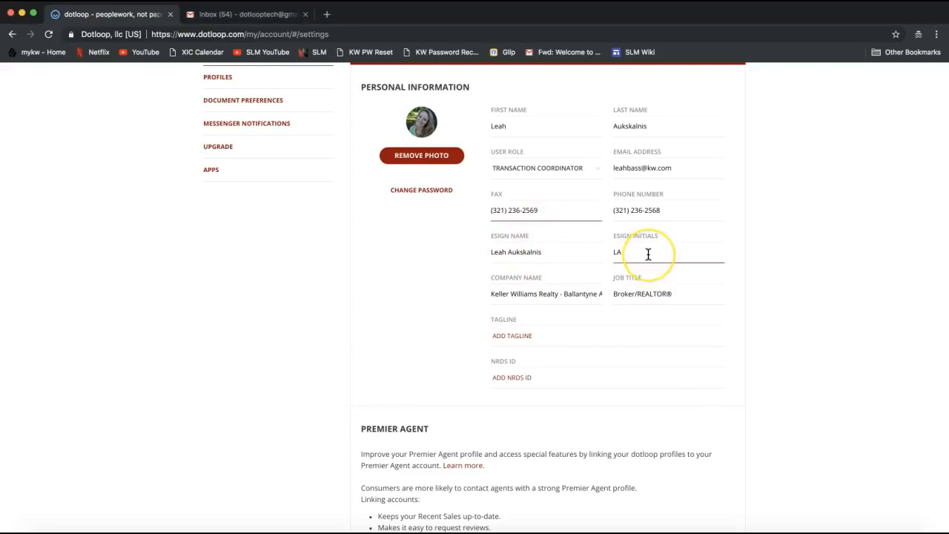
left_click(559, 250)
left_click(639, 253)
type("L")
left_click(504, 252)
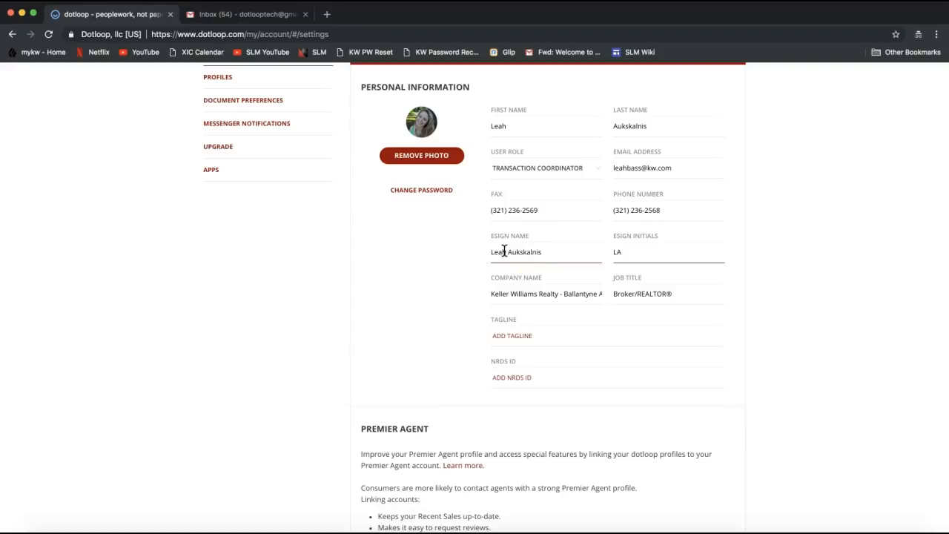
left_click(497, 252)
left_click(510, 252)
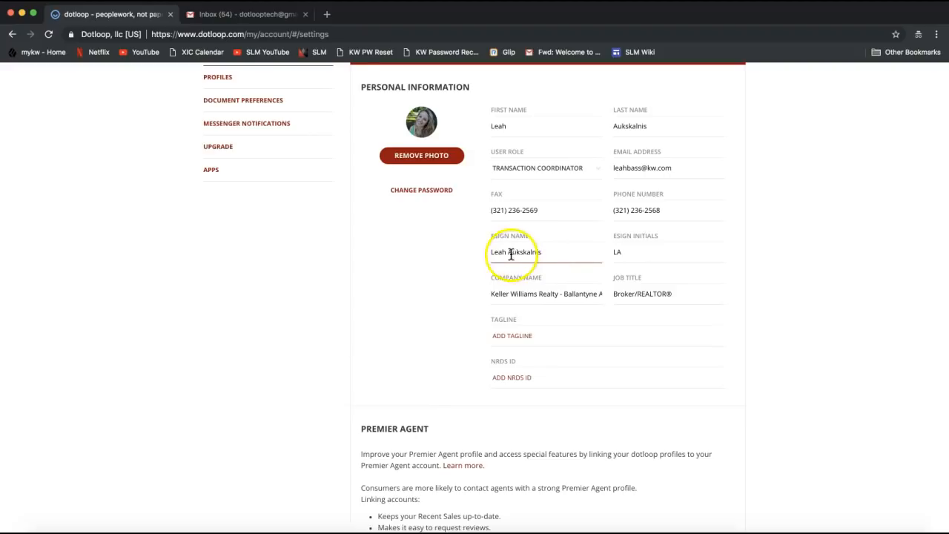
type("N.")
left_click(618, 252)
type("N")
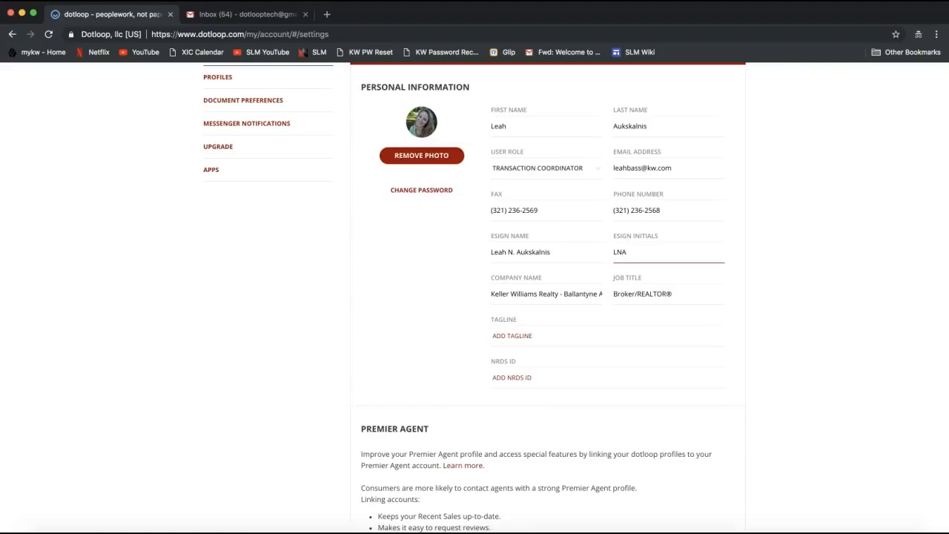
left_click(530, 295)
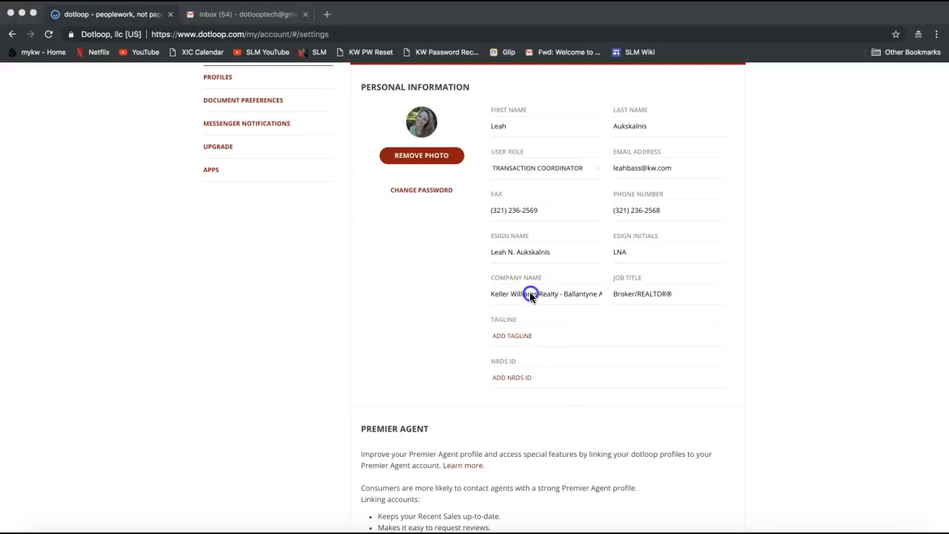
left_click(648, 295)
left_click(562, 300)
left_click(494, 299)
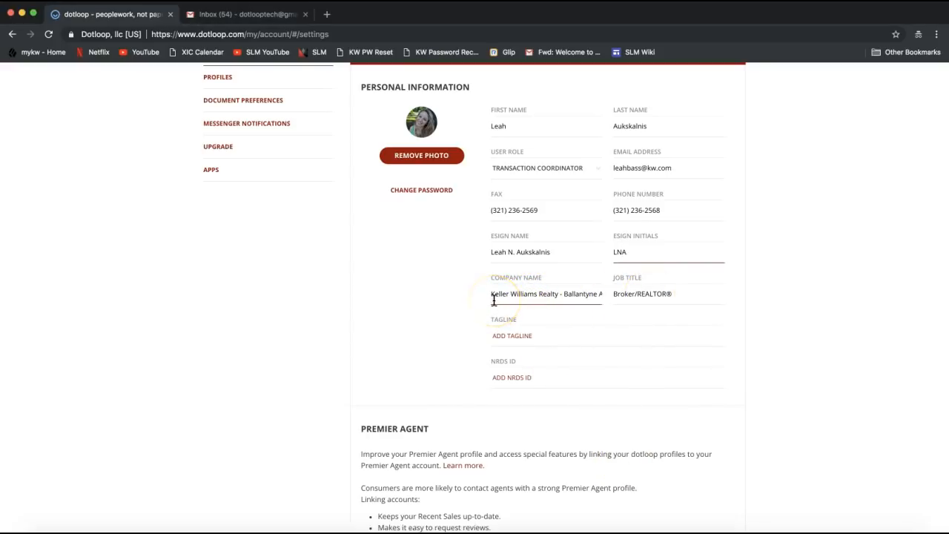
left_click_drag(490, 296, 612, 301)
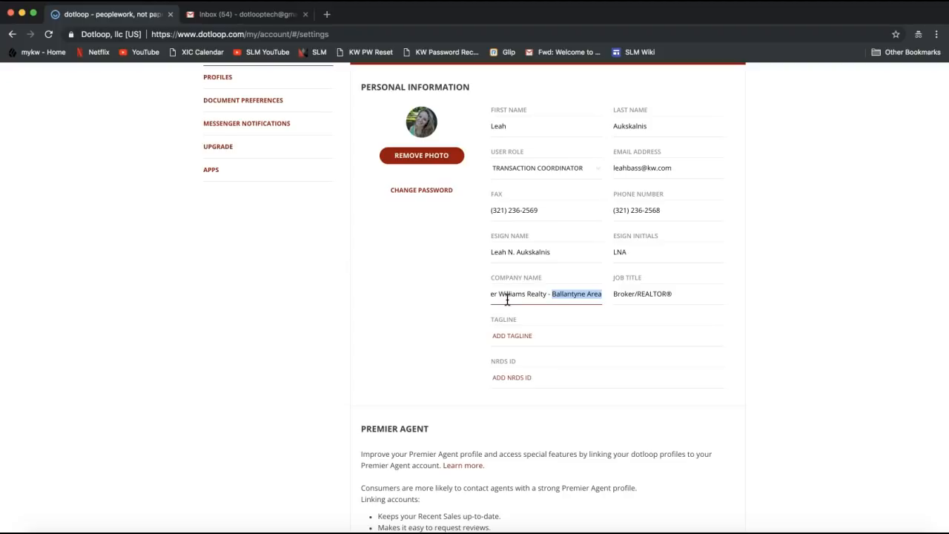
left_click(530, 293)
left_click_drag(530, 293, 440, 295)
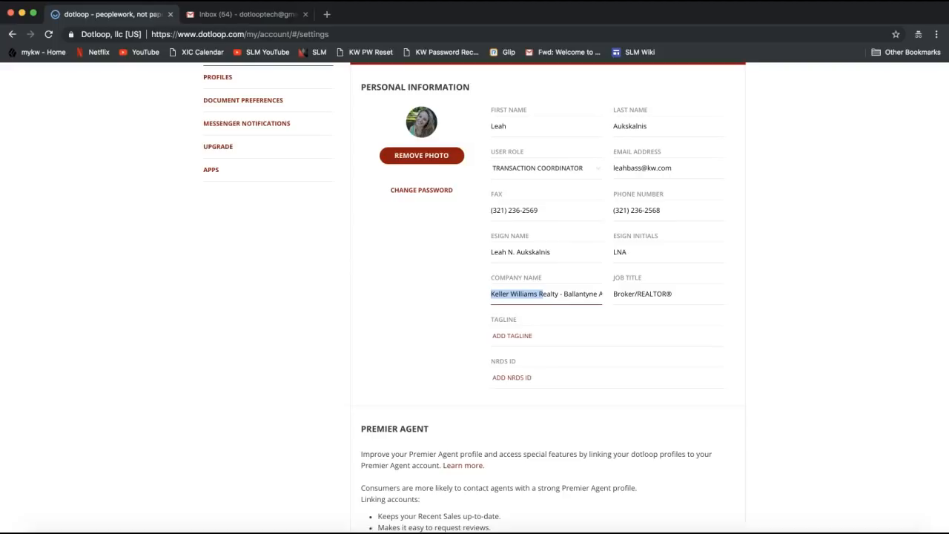
key("super+Tab")
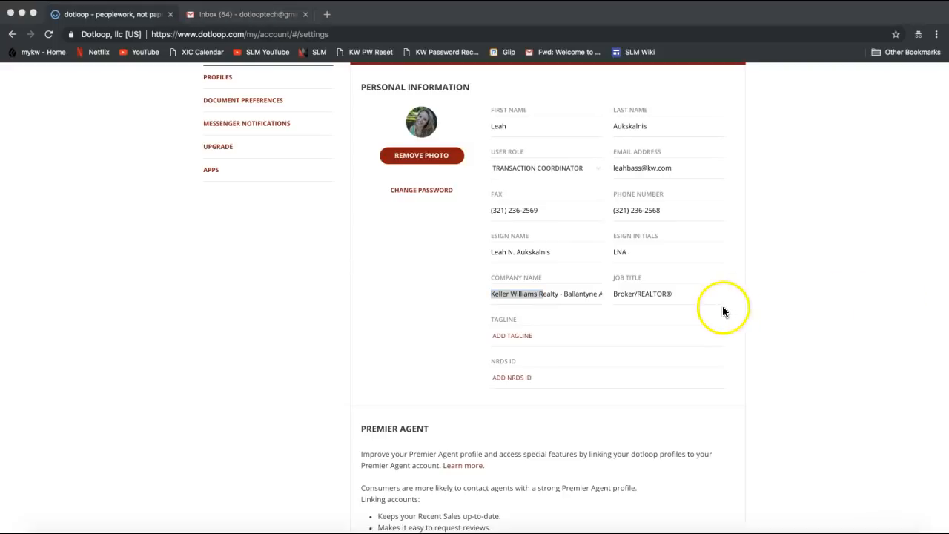
left_click(681, 286)
left_click(681, 286)
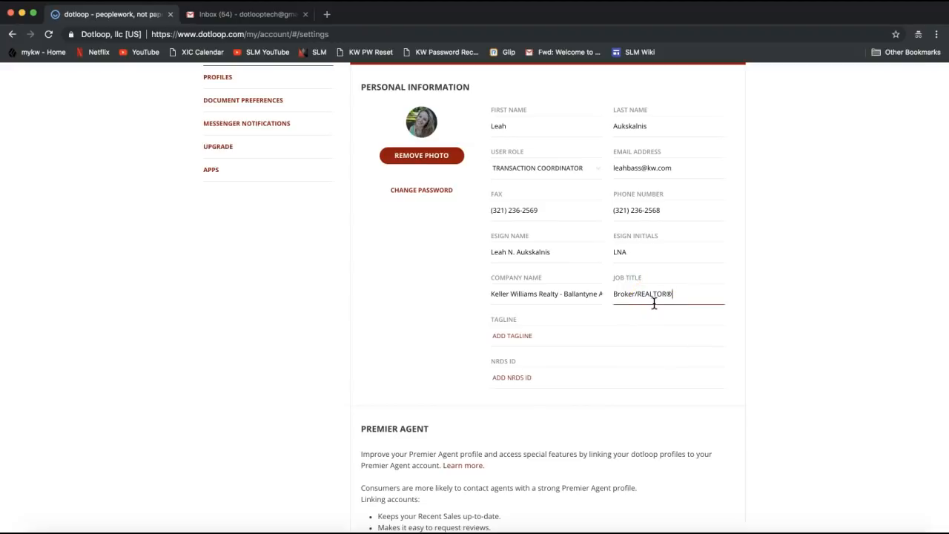
left_click(726, 313)
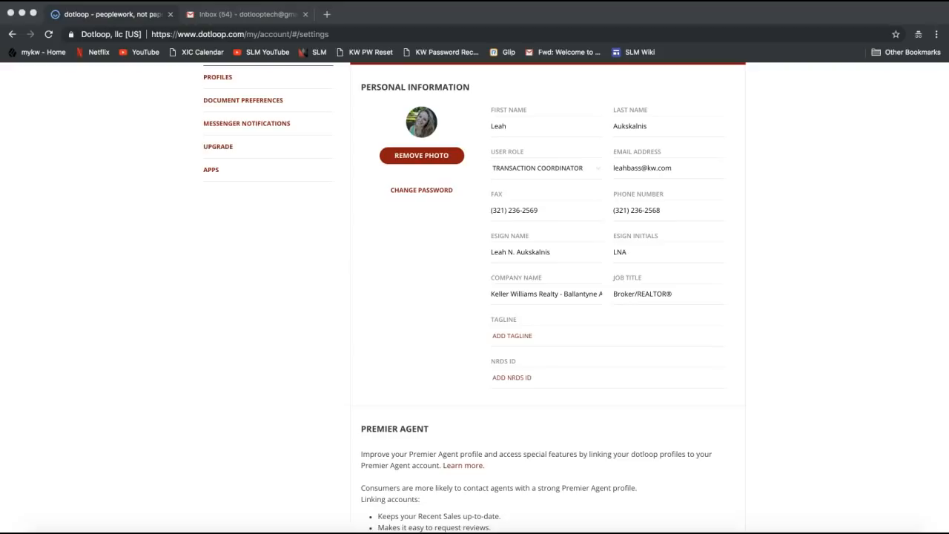
Step: Review the street address and suite in the Address section, then save the account settings
left_click(882, 350)
scroll(881, 350, "down", 5)
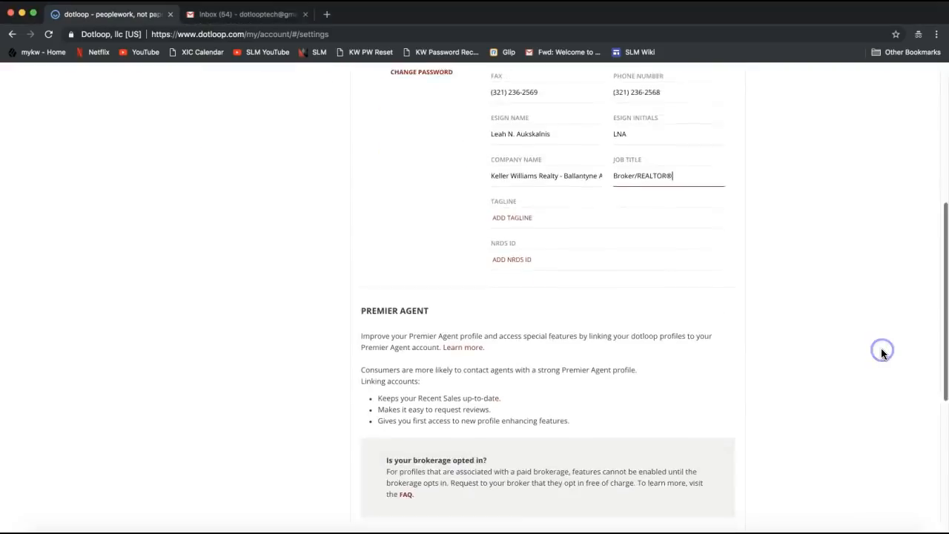
scroll(881, 353, "down", 3)
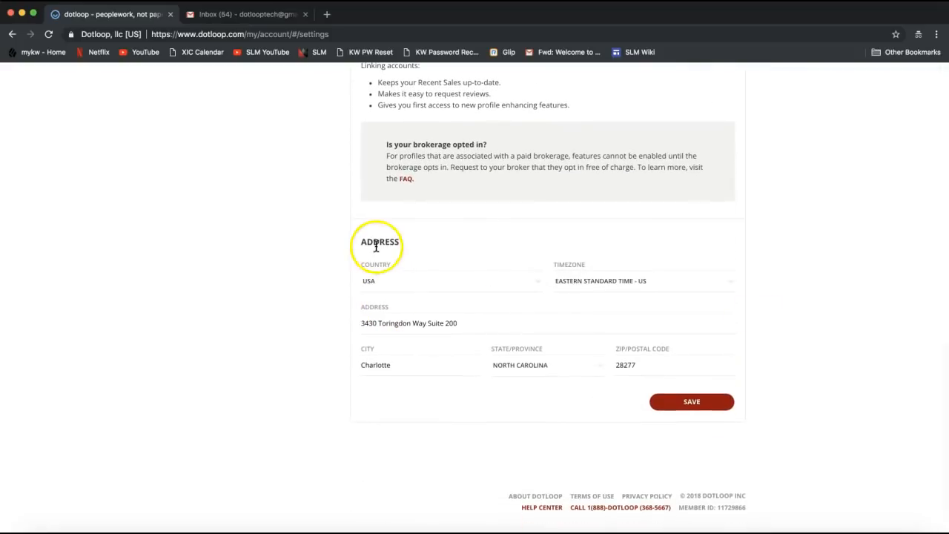
double_click(377, 244)
left_click(383, 315)
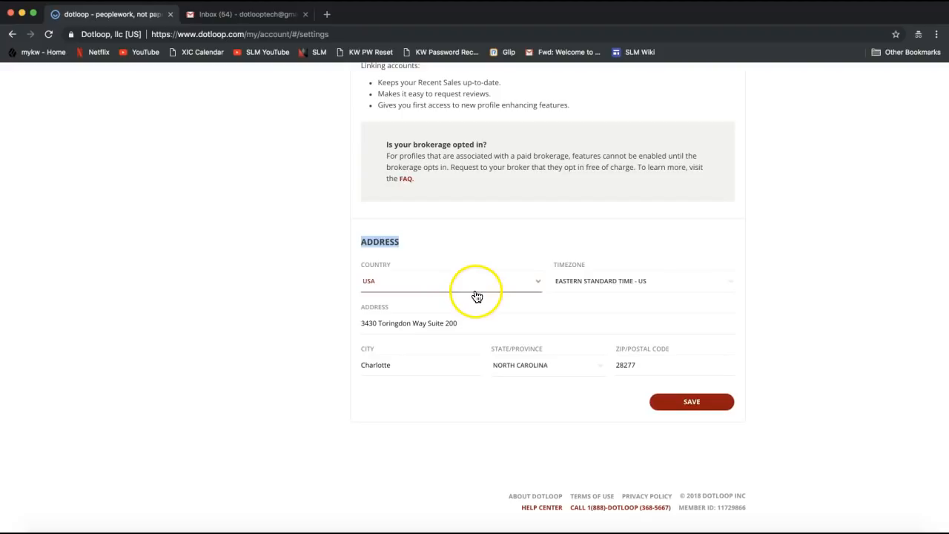
double_click(458, 324)
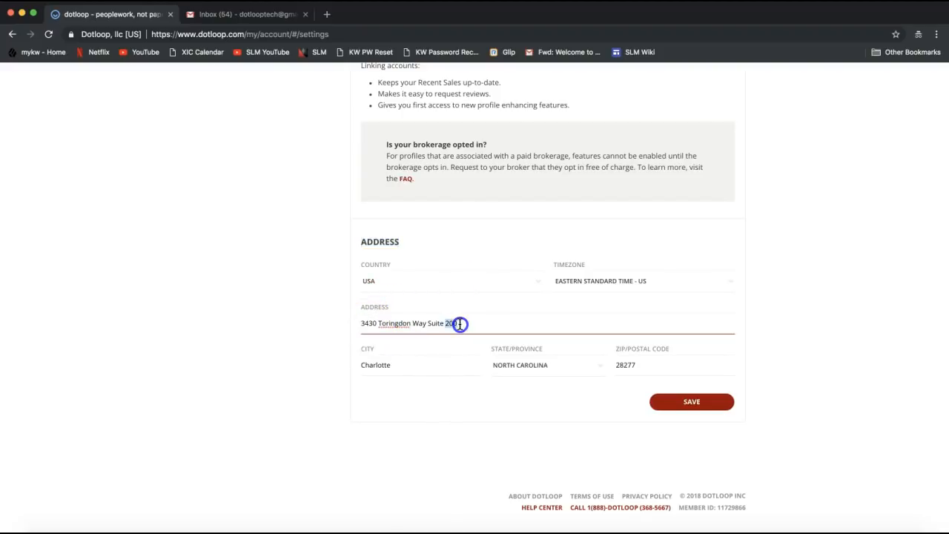
left_click(459, 324)
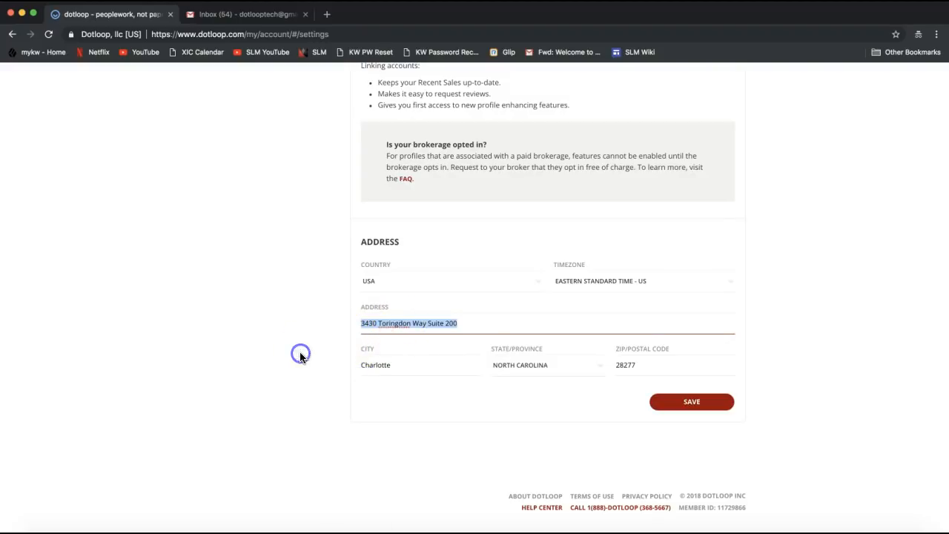
left_click(426, 323)
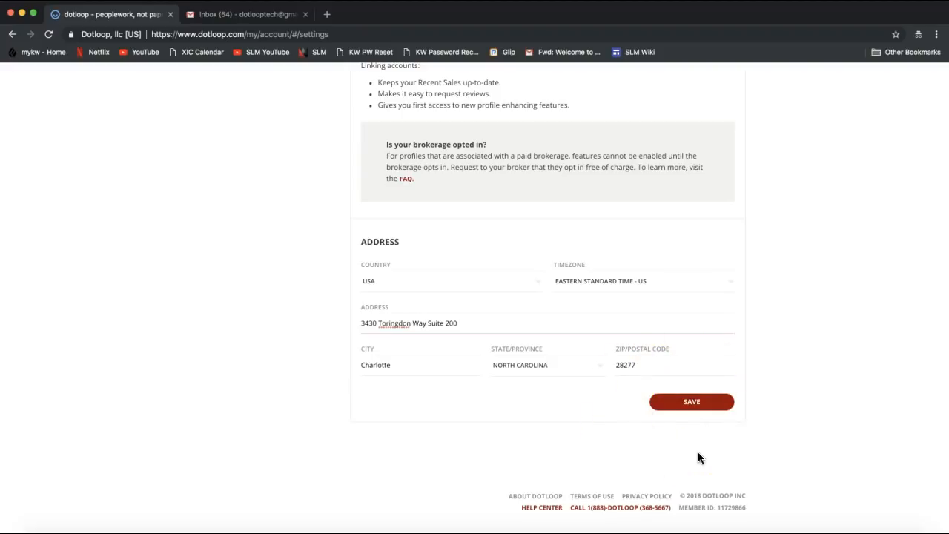
left_click(695, 409)
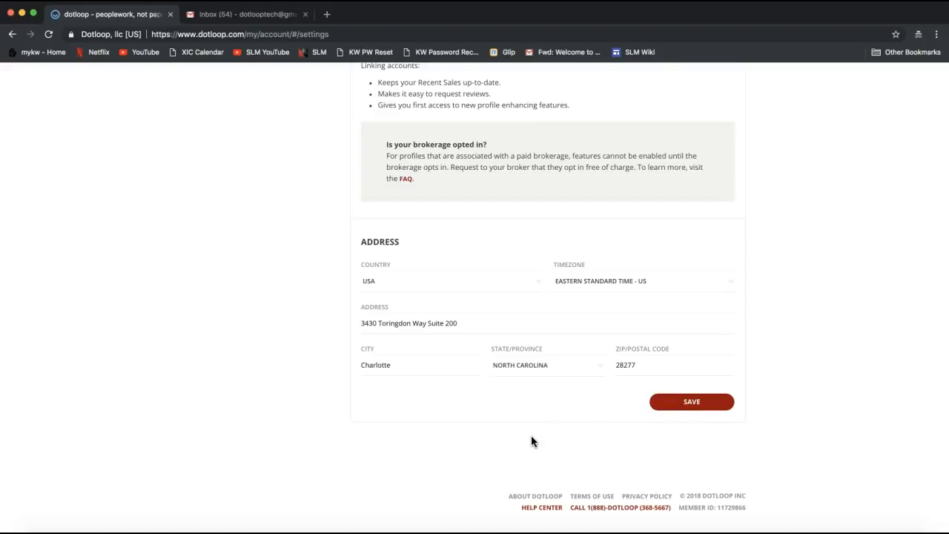
left_click(683, 402)
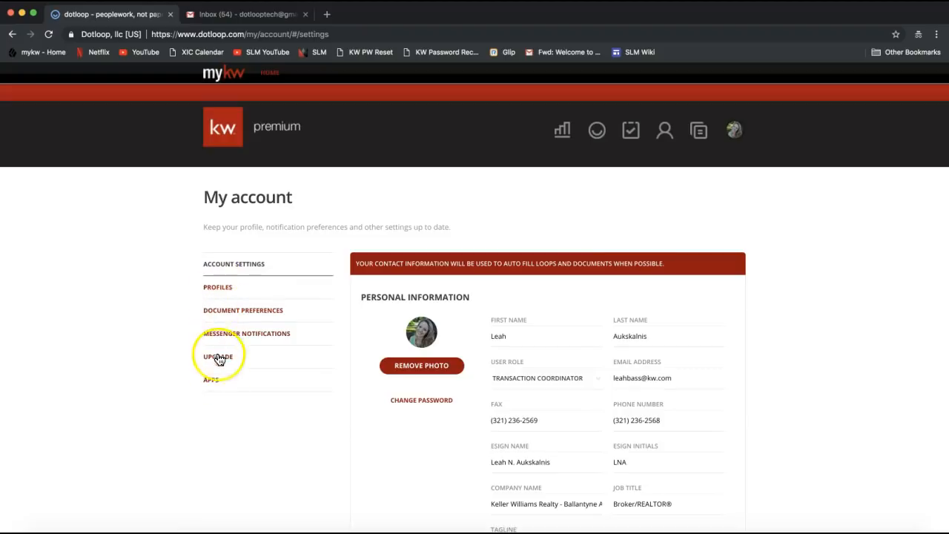
Step: Switch My account to Profiles to view the KW Ballantyne agent details with phone and fax
left_click(217, 294)
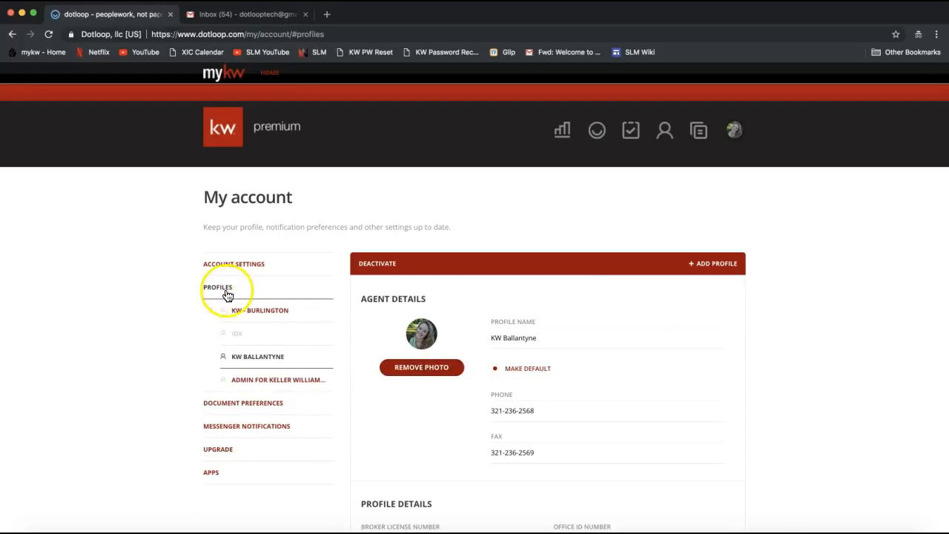
scroll(827, 263, "down", 5)
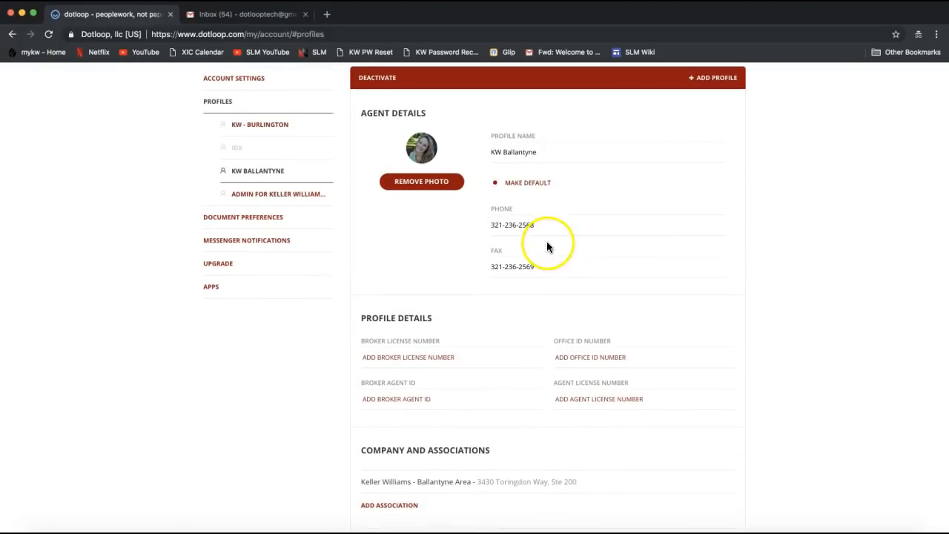
triple_click(538, 226)
triple_click(530, 267)
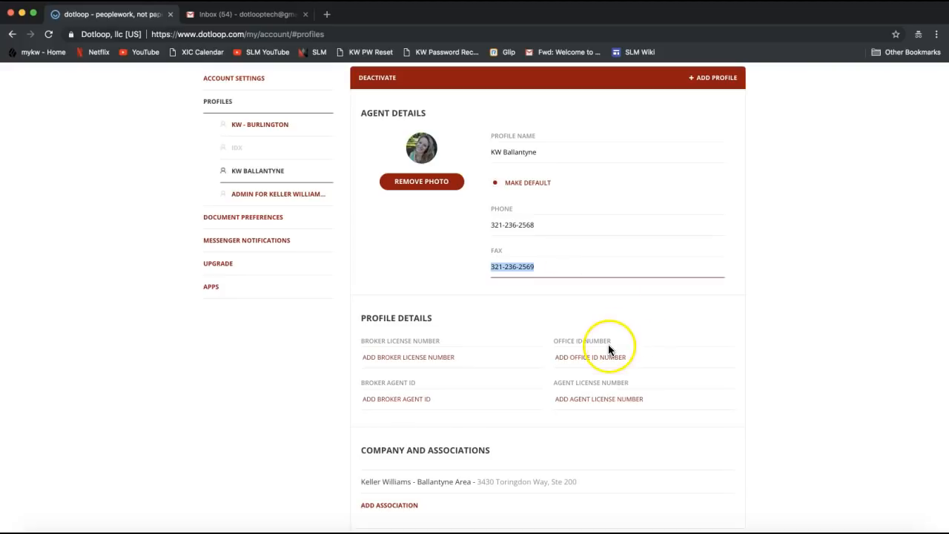
left_click_drag(360, 318, 440, 319)
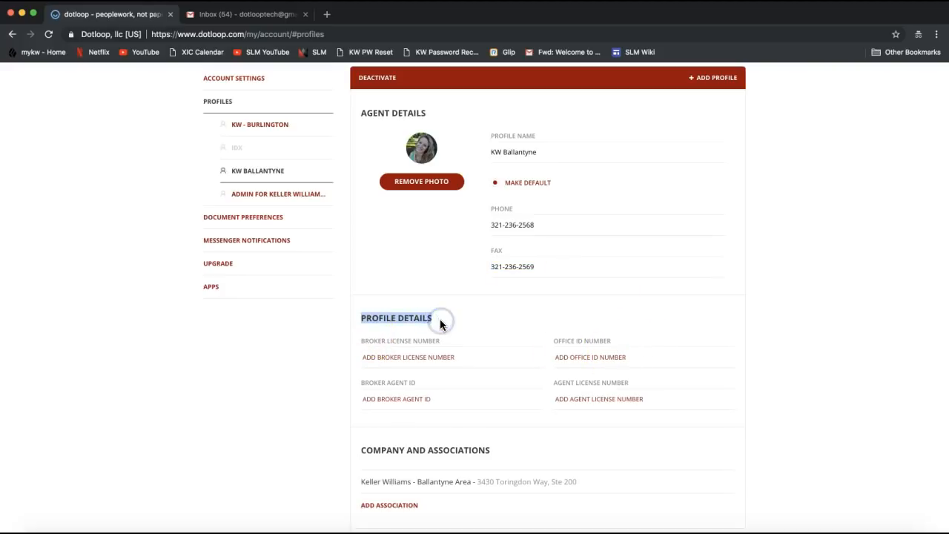
left_click(572, 393)
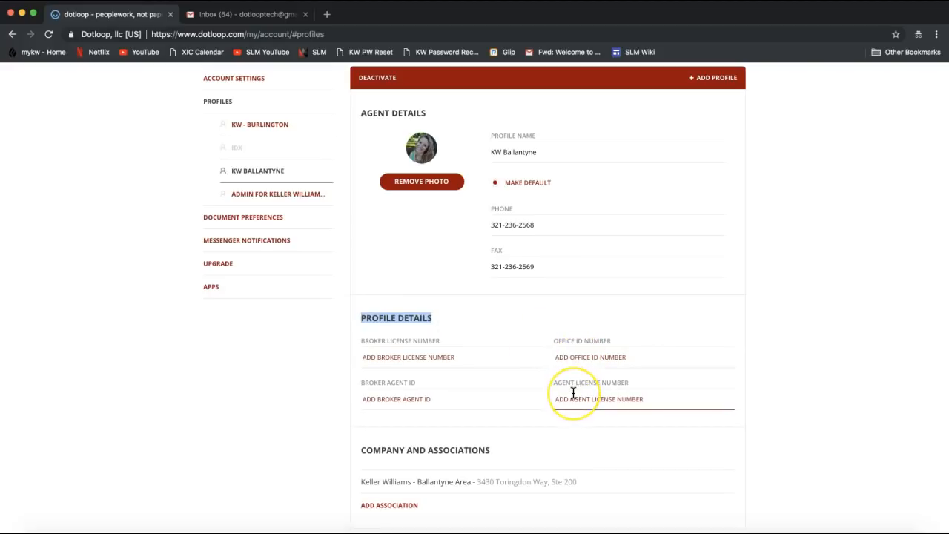
left_click_drag(555, 383, 629, 384)
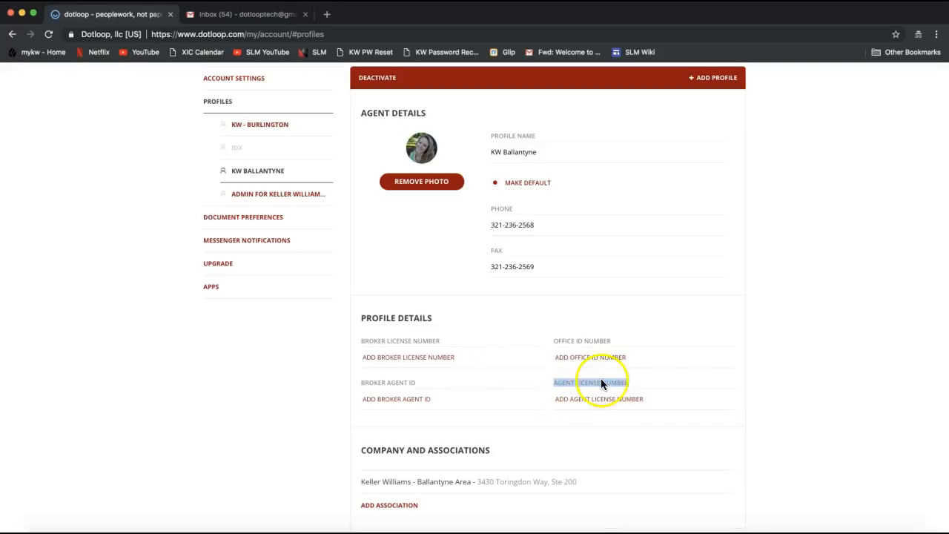
left_click(591, 400)
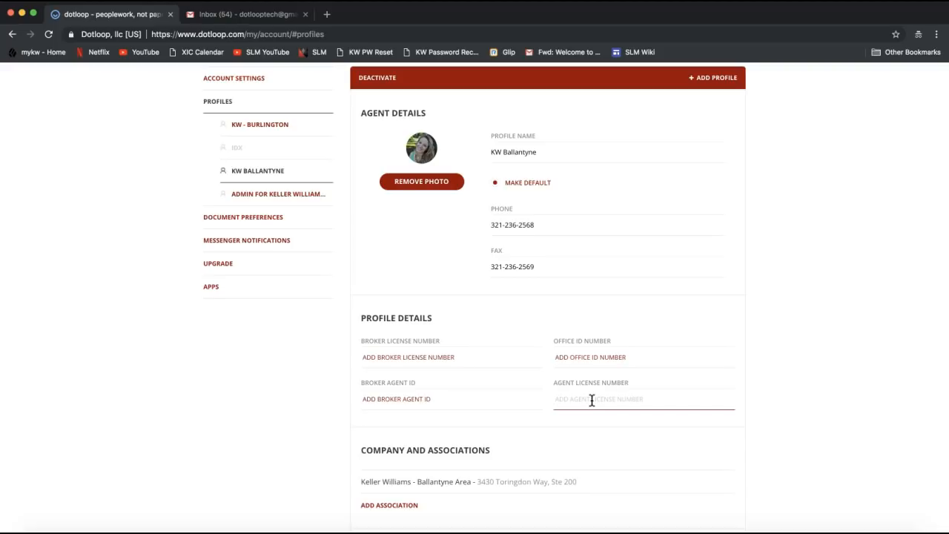
left_click_drag(555, 384, 637, 382)
left_click(583, 394)
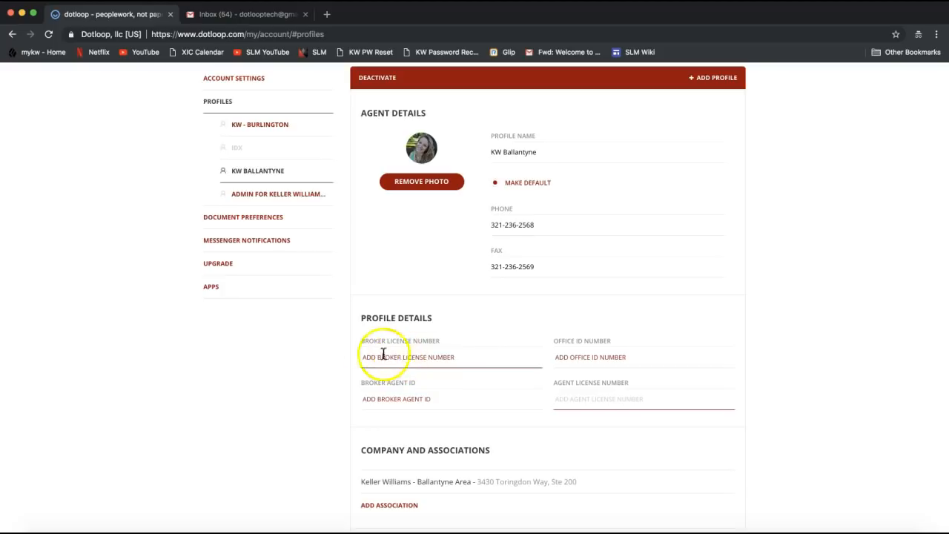
left_click_drag(359, 341, 378, 341)
left_click_drag(443, 342, 444, 342)
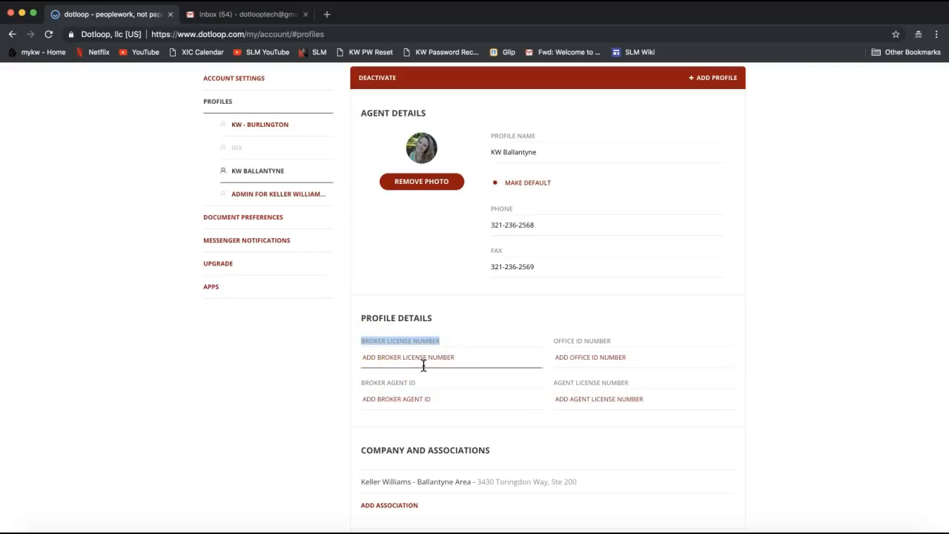
left_click(589, 398)
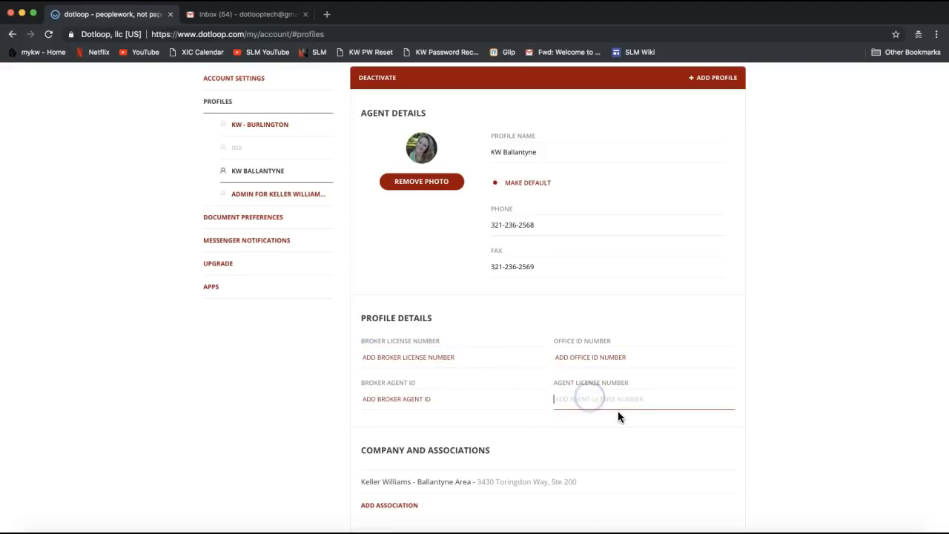
scroll(703, 396, "down", 1)
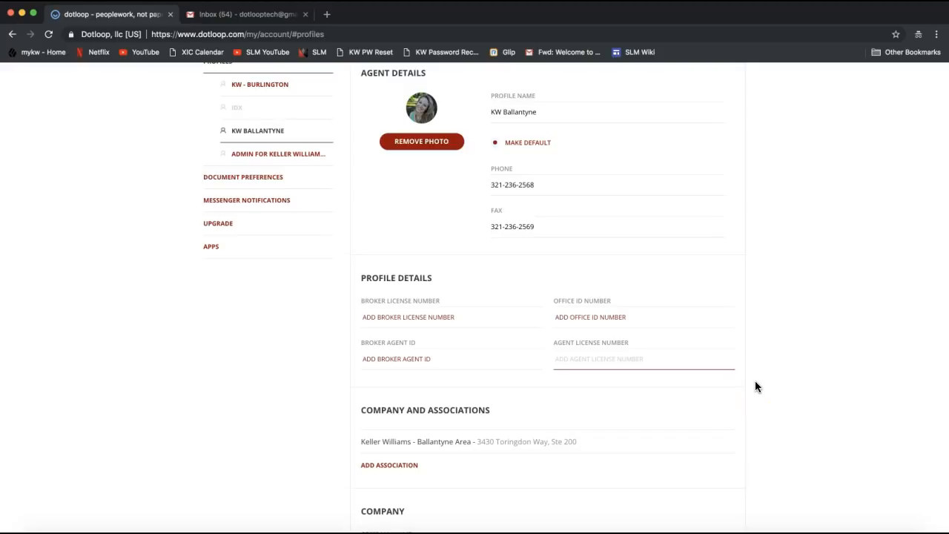
scroll(754, 382, "down", 3)
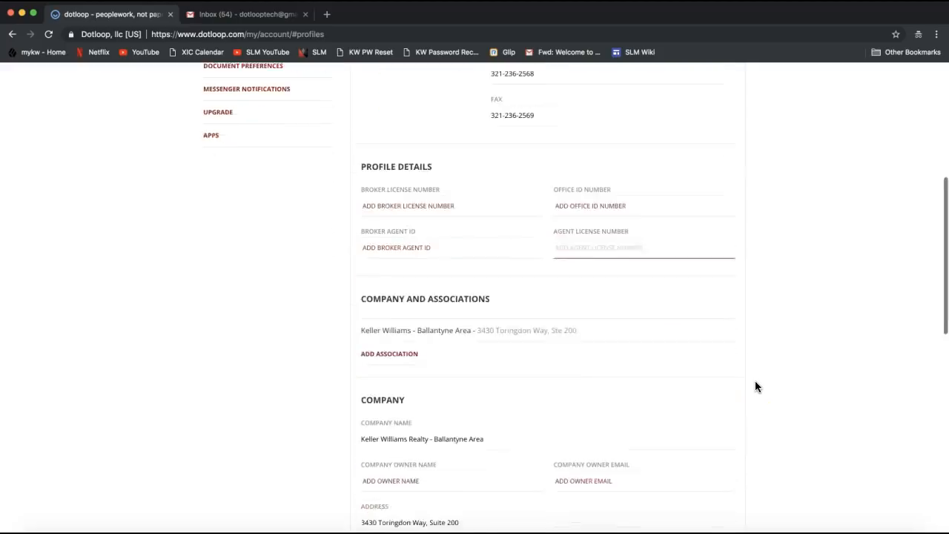
scroll(755, 381, "down", 2)
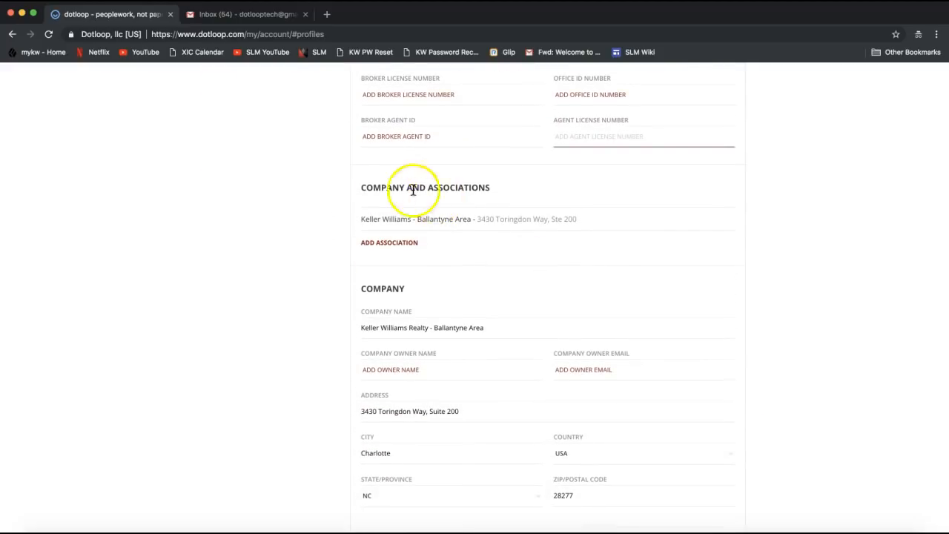
left_click_drag(366, 188, 486, 192)
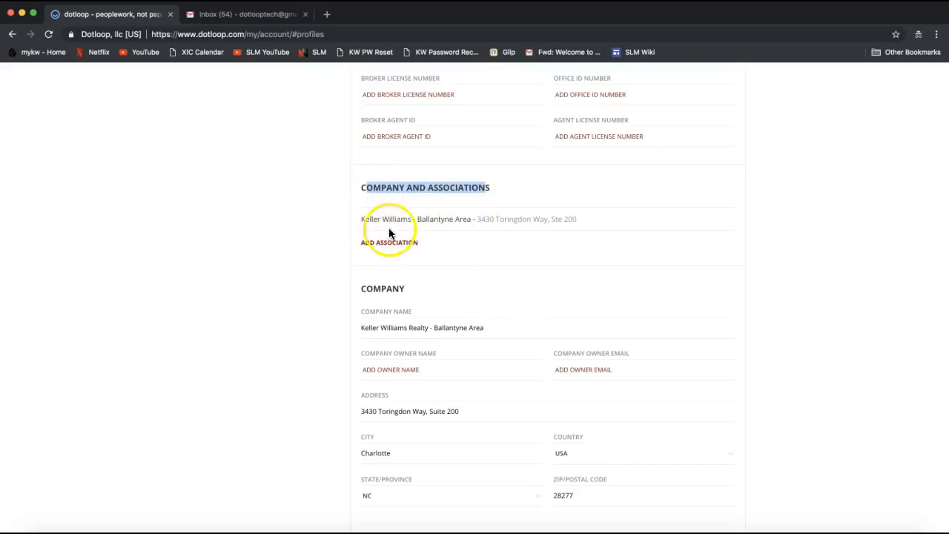
scroll(443, 229, "down", 2)
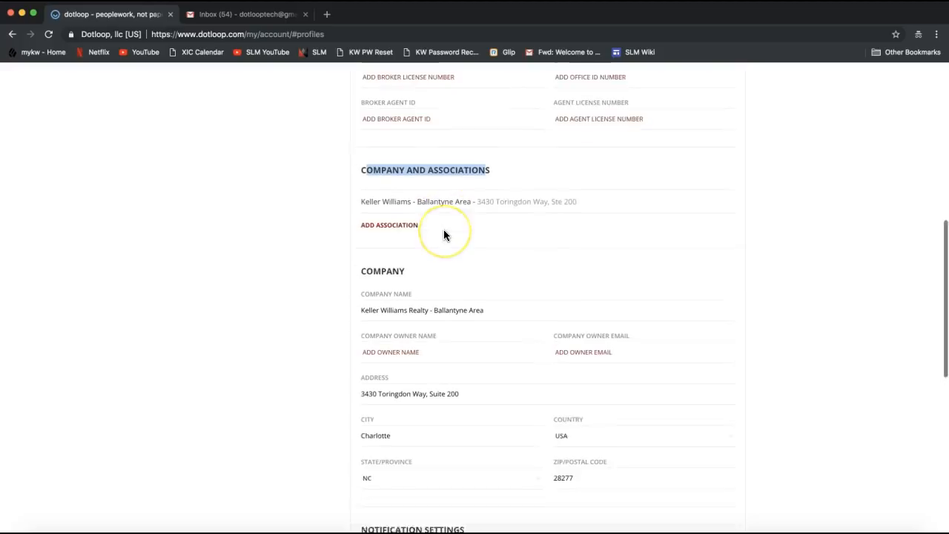
scroll(443, 235, "down", 1)
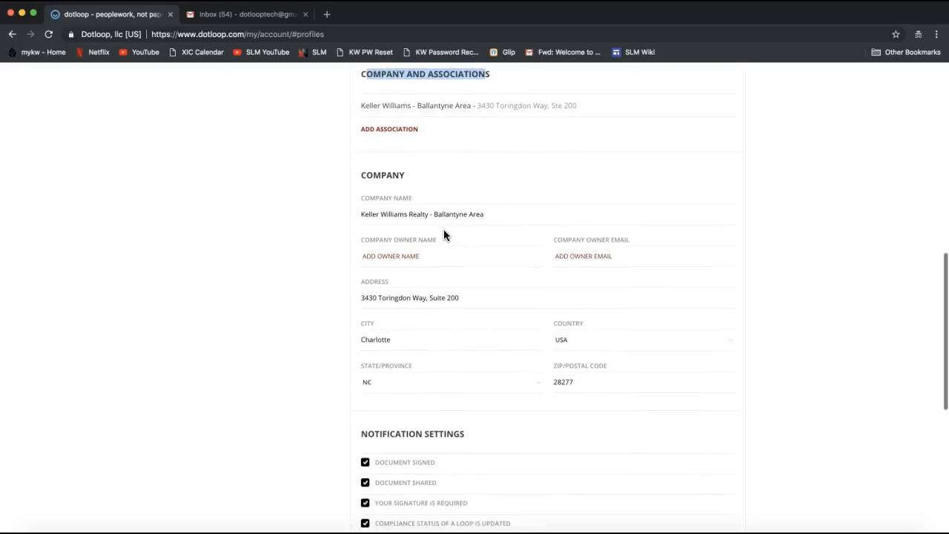
left_click(439, 223)
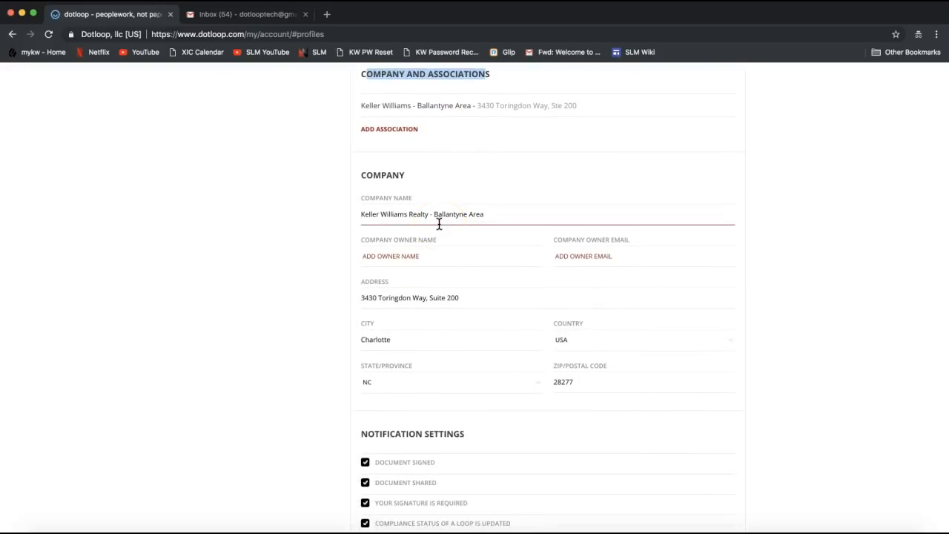
left_click(388, 170)
double_click(387, 175)
left_click(401, 239)
left_click(364, 214)
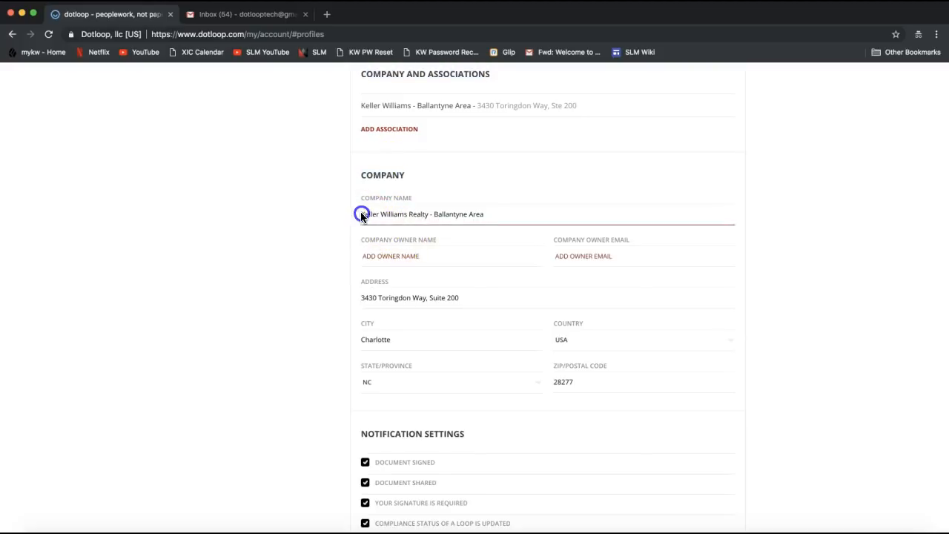
triple_click(393, 214)
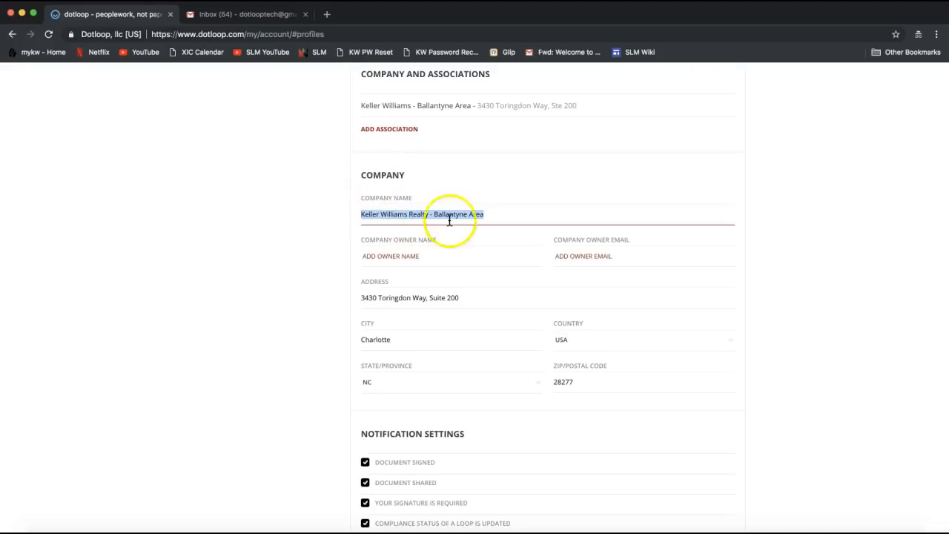
left_click(370, 297)
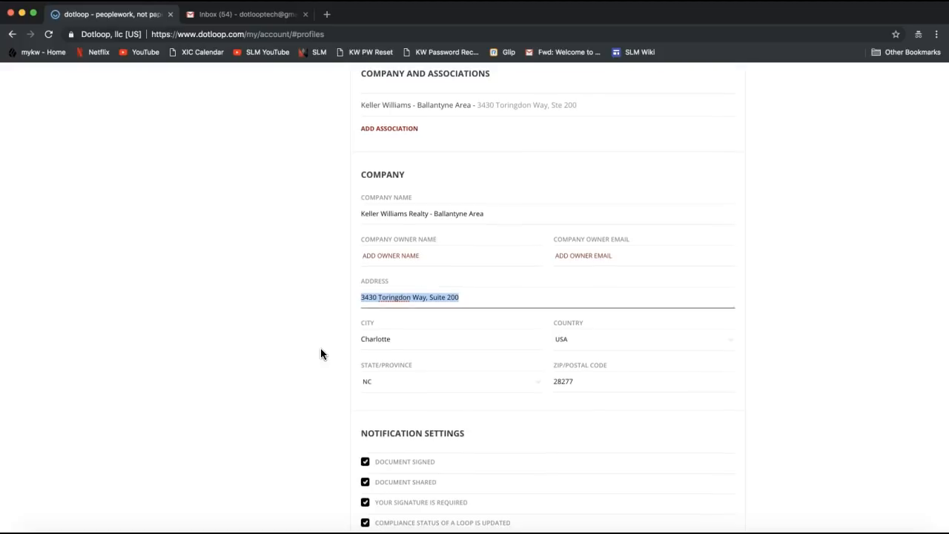
Step: Review the Email notification checkboxes, leaving all enabled, and save the KW Ballantyne profile details
scroll(320, 349, "down", 4)
scroll(320, 349, "down", 1)
scroll(320, 348, "down", 1)
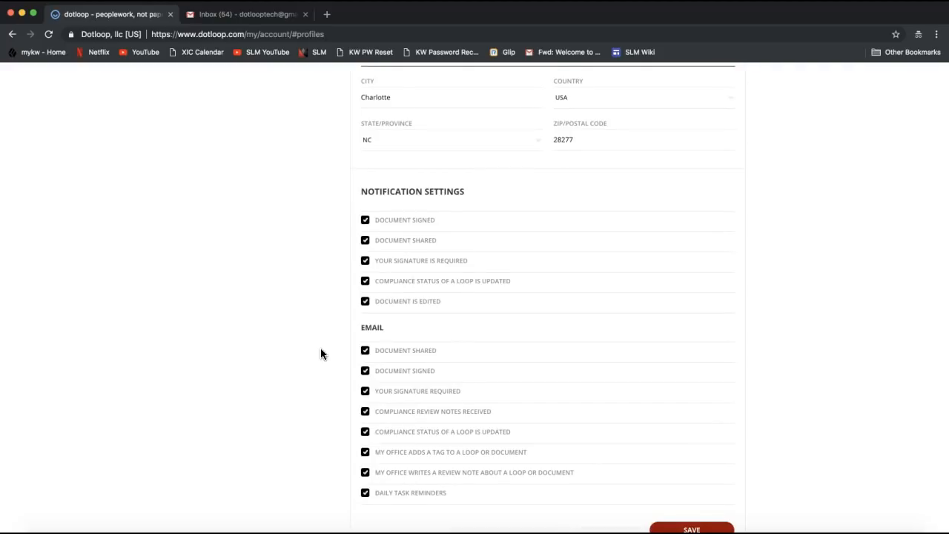
double_click(366, 328)
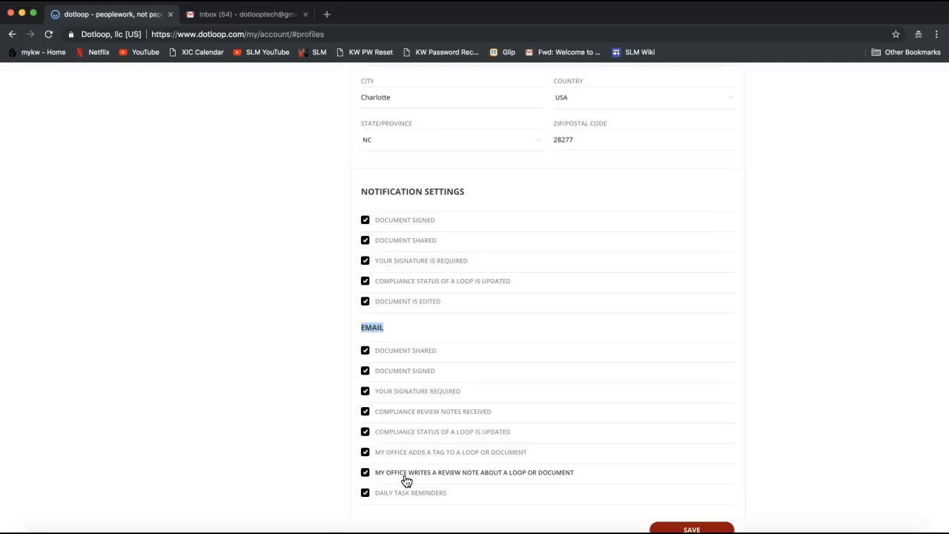
scroll(404, 481, "down", 2)
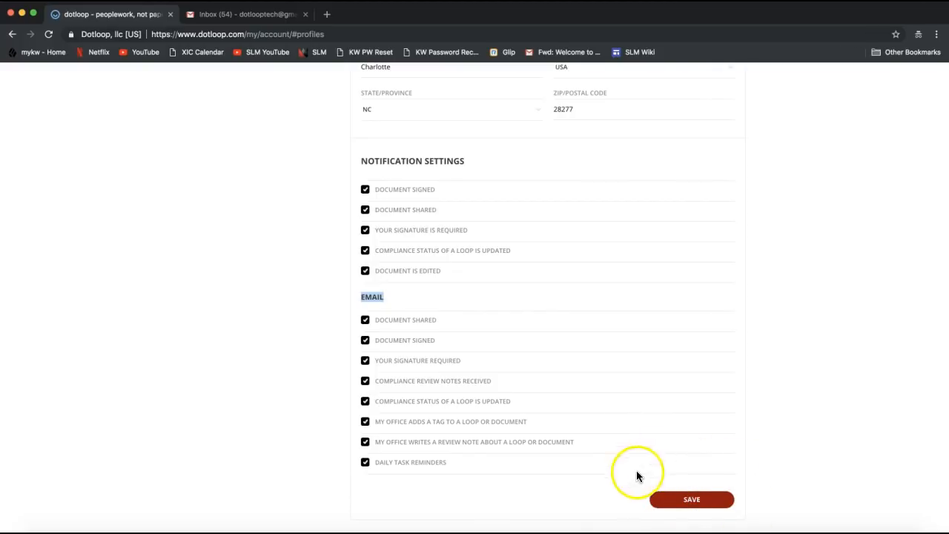
left_click(706, 506)
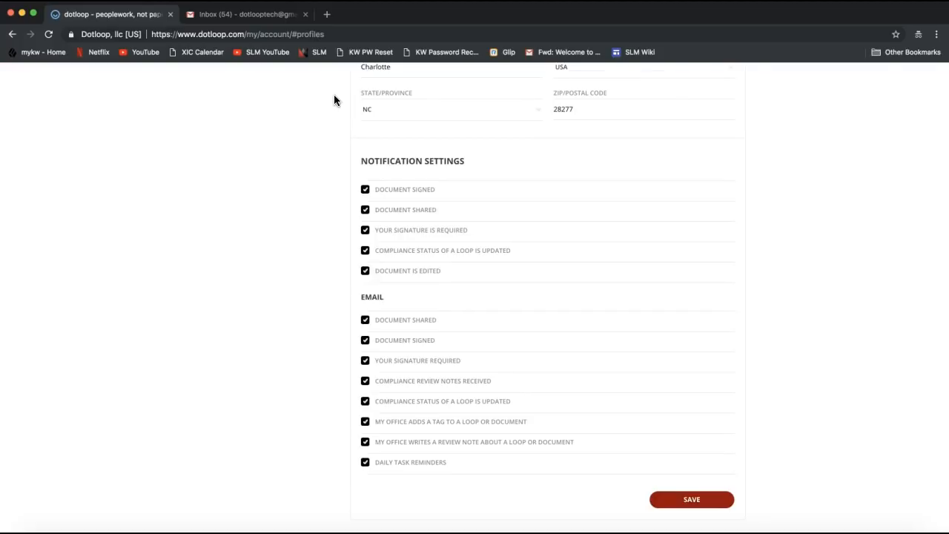
scroll(710, 180, "down", 3)
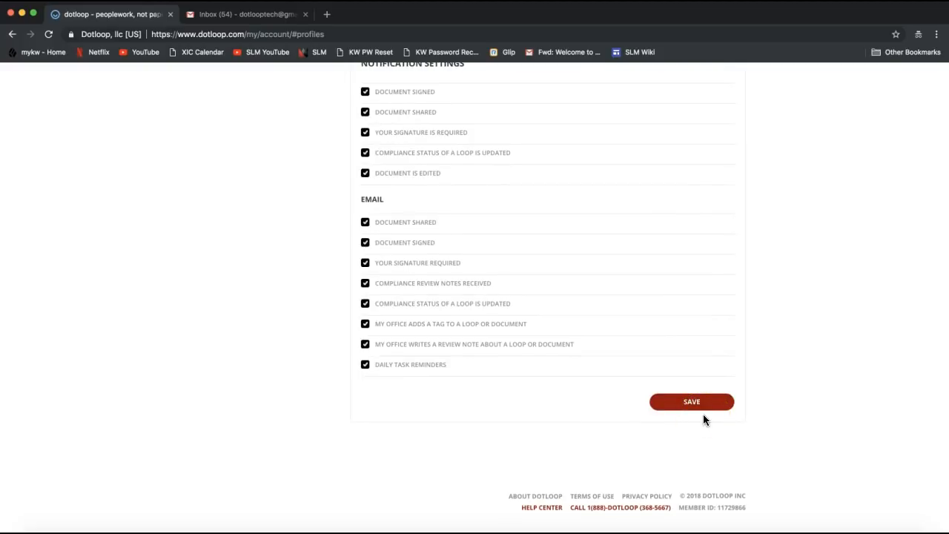
Step: Return to the Loops page showing the agent's loop cards
scroll(703, 415, "up", 15)
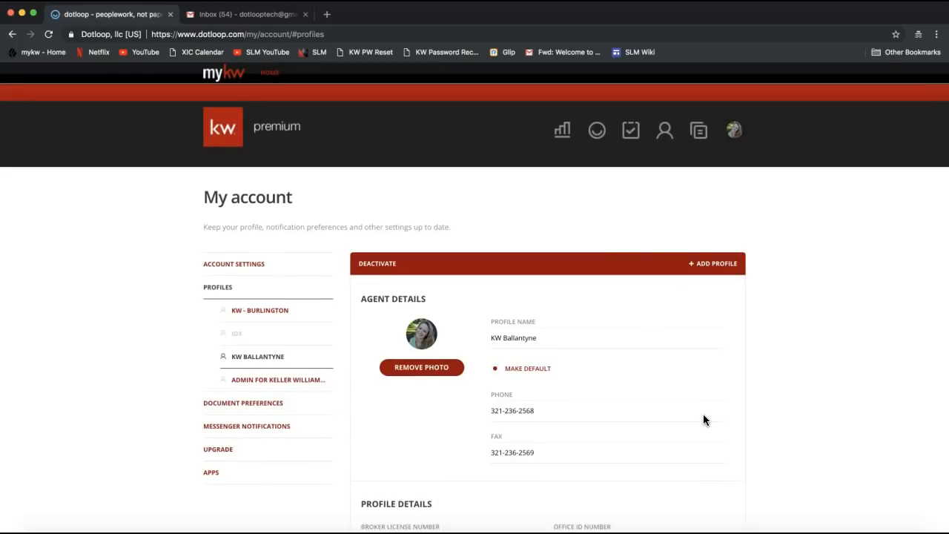
left_click(598, 138)
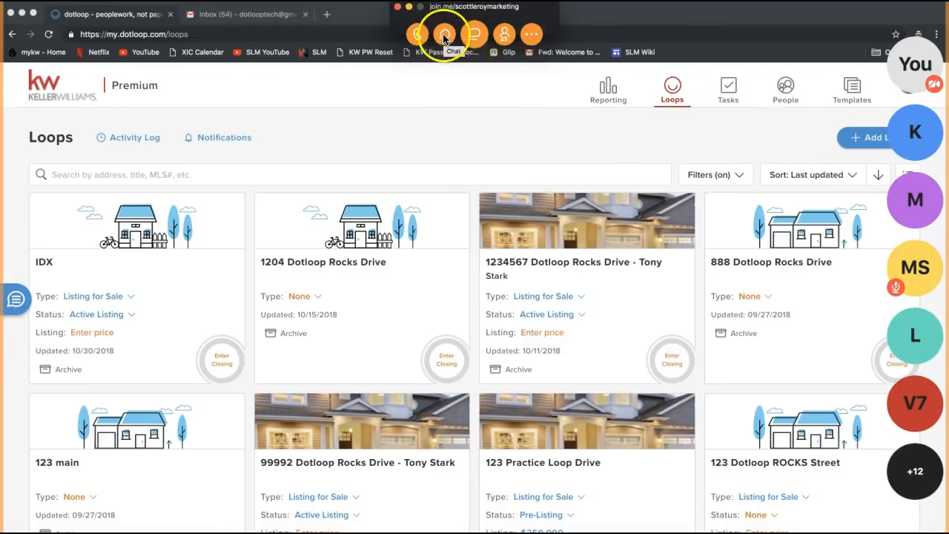
Step: Paste and send the Google Drive link in join.me chat, then close chat and minimise the join.me bar
left_click(444, 34)
left_click(452, 319)
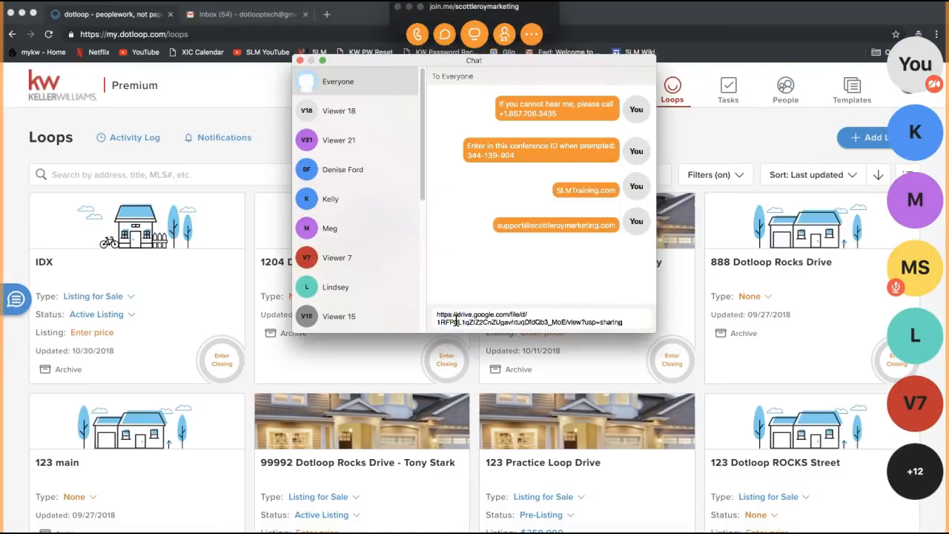
key("Return")
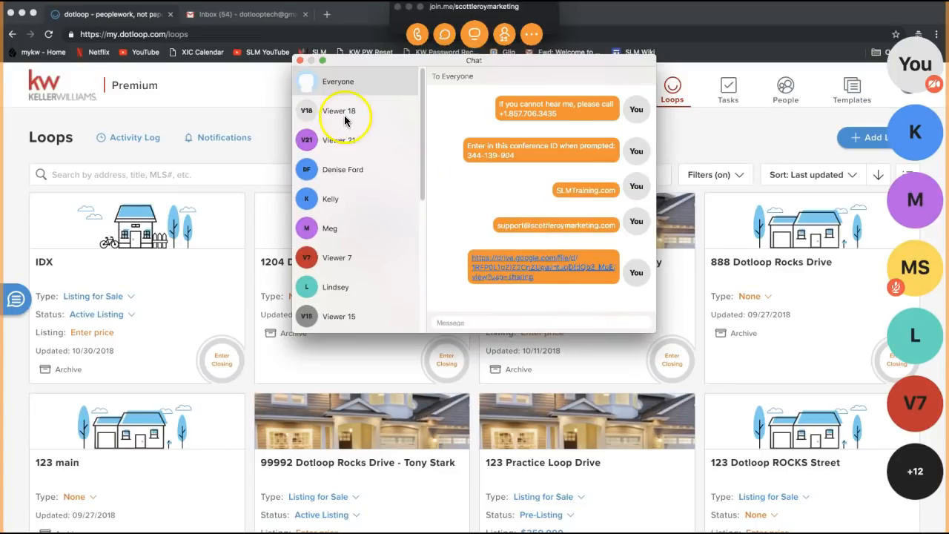
left_click(299, 61)
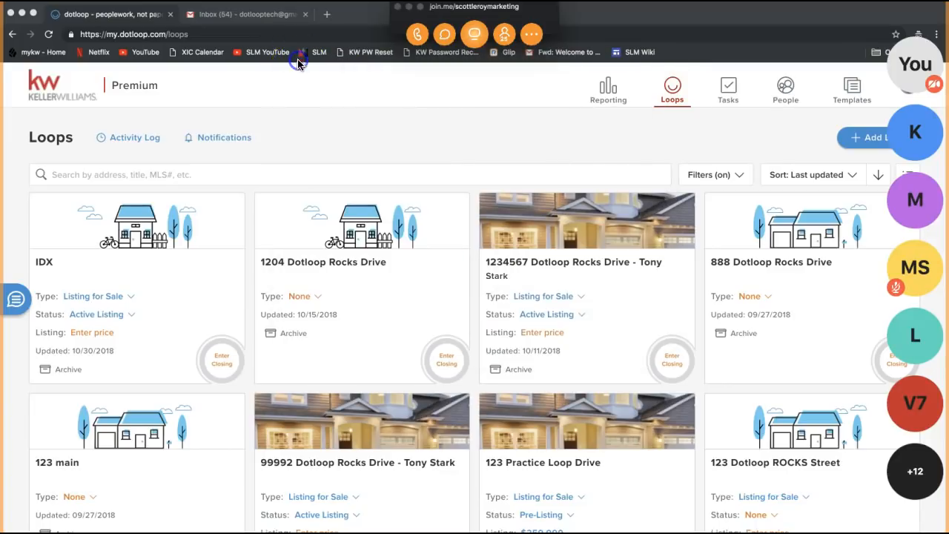
left_click(408, 8)
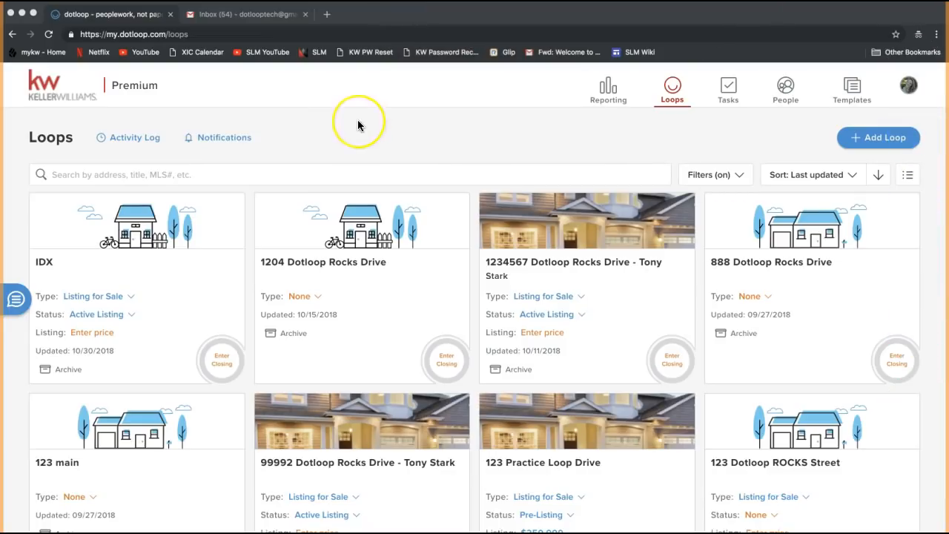
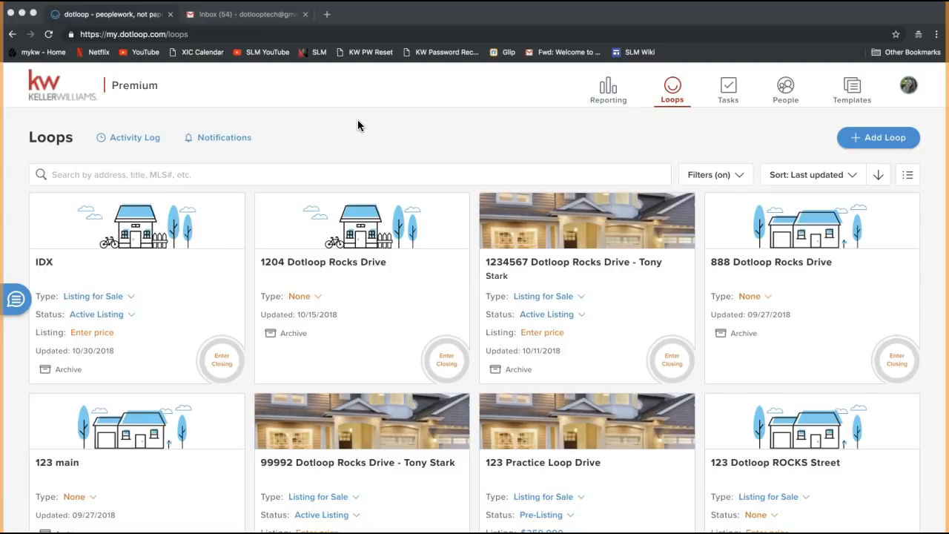
Step: Start a new loop and enter the Dotloop Rocks Drive property address as its name
left_click(758, 137)
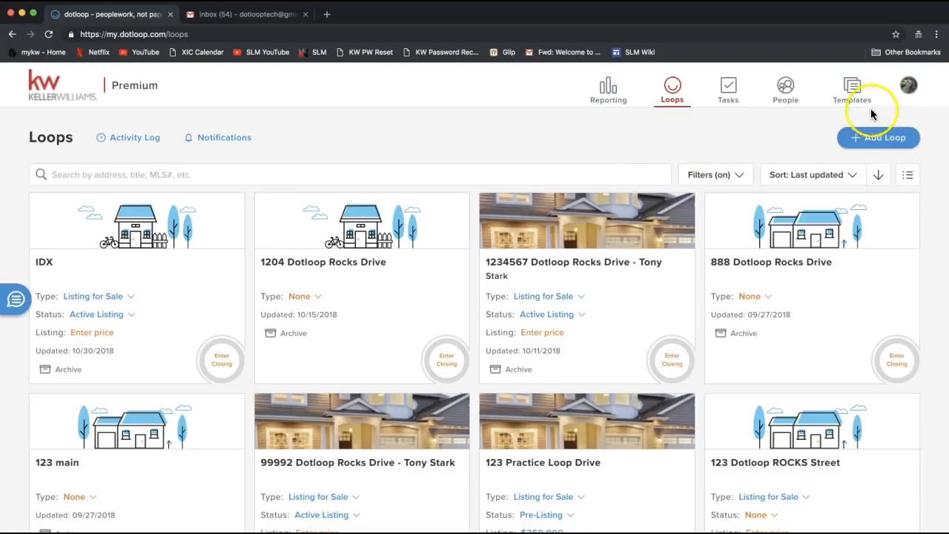
left_click(885, 147)
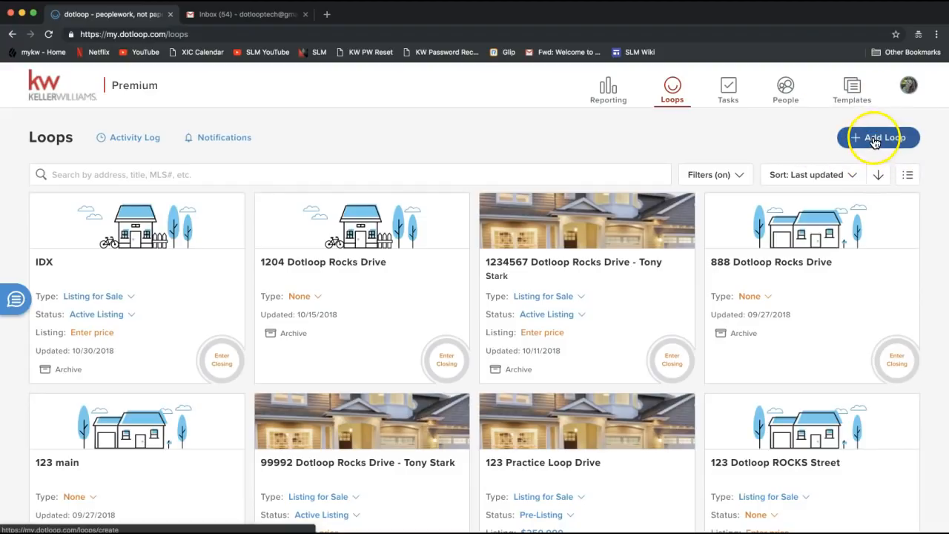
left_click(875, 142)
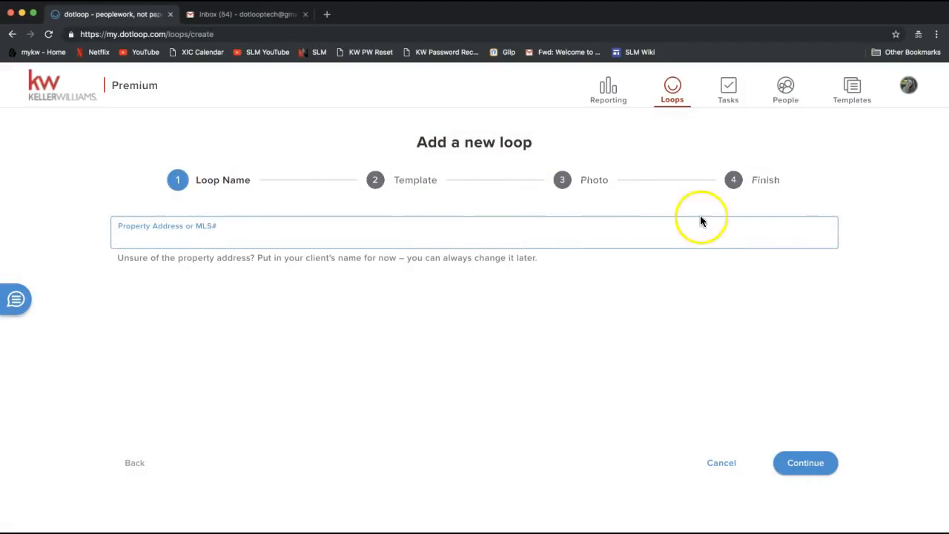
left_click(137, 240)
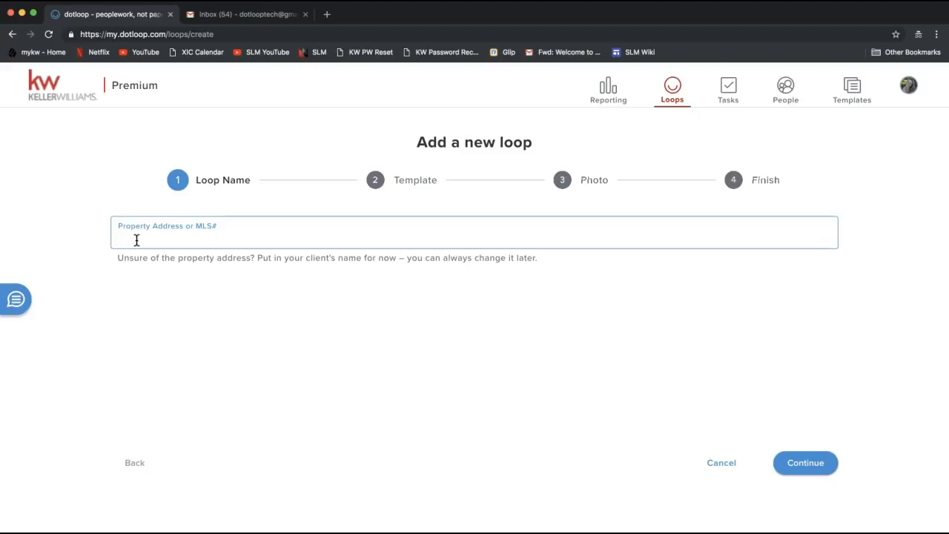
type("5555 Dotloop rocks")
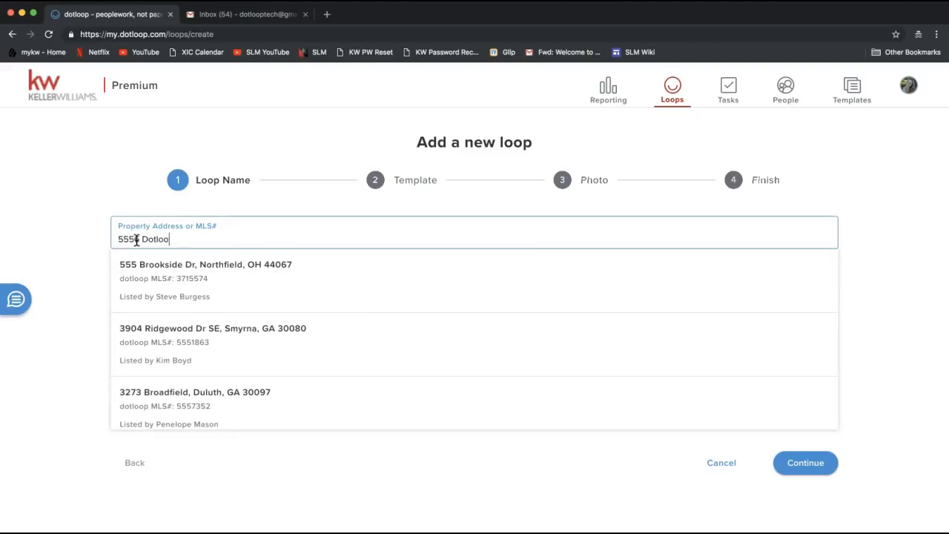
key("BackSpace")
key("BackSpace")
key("BackSpace")
key("BackSpace")
key("BackSpace")
type("Rocks Drive")
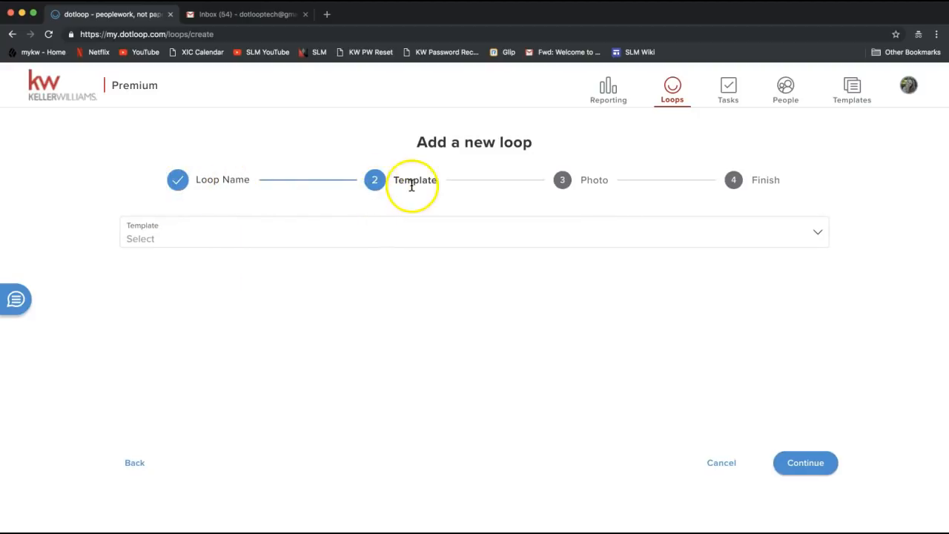
Step: Choose the SC Listing Loop template for the new loop
left_click(230, 236)
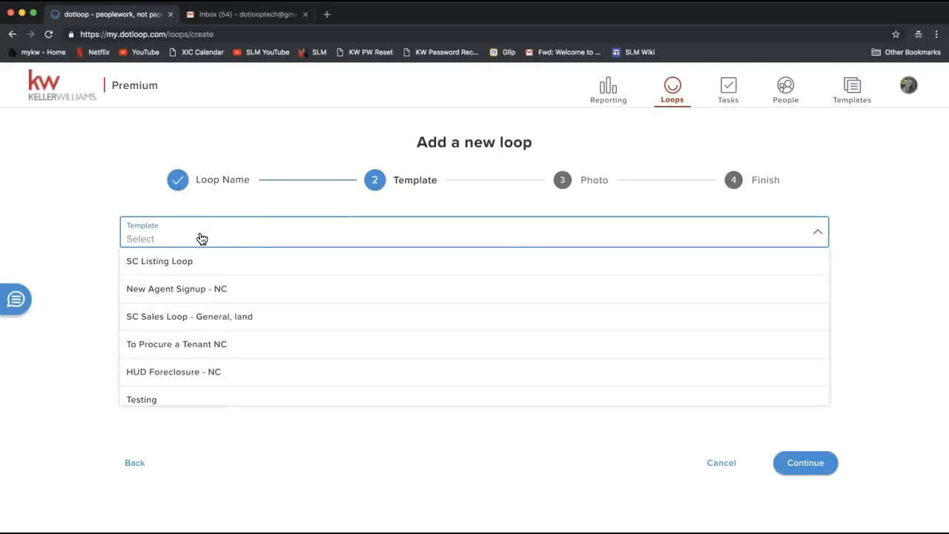
left_click(202, 263)
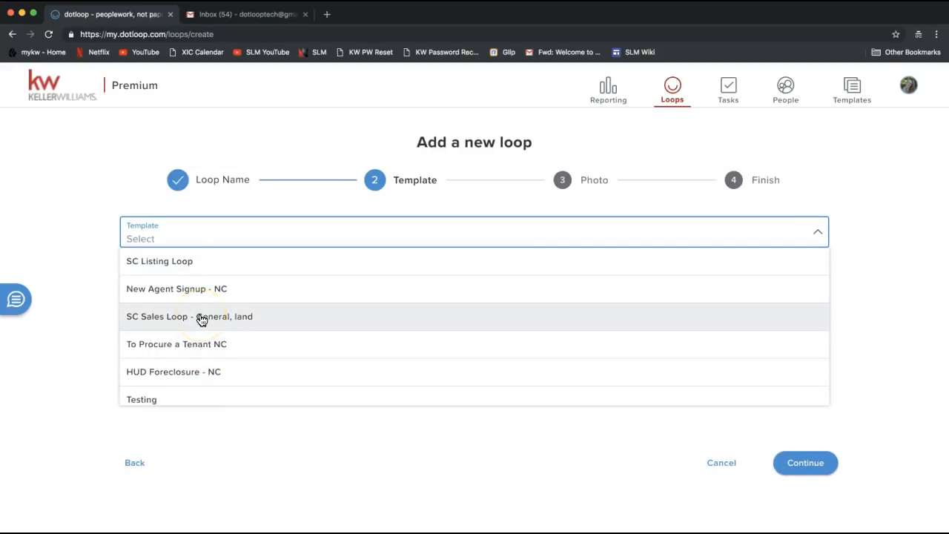
scroll(200, 318, "down", 2)
scroll(200, 319, "up", 2)
left_click(175, 234)
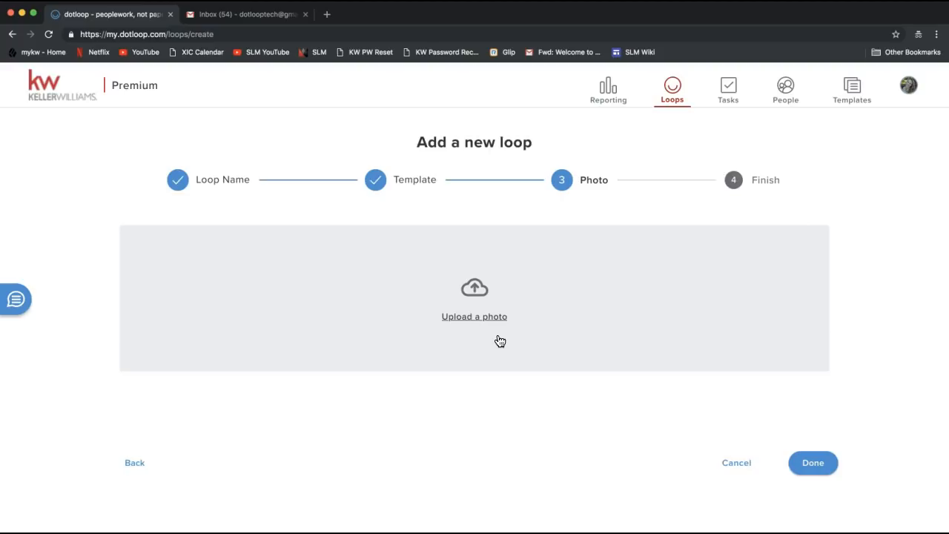
Step: Upload Home.jpg from the Desktop as the loop's photo
left_click(470, 315)
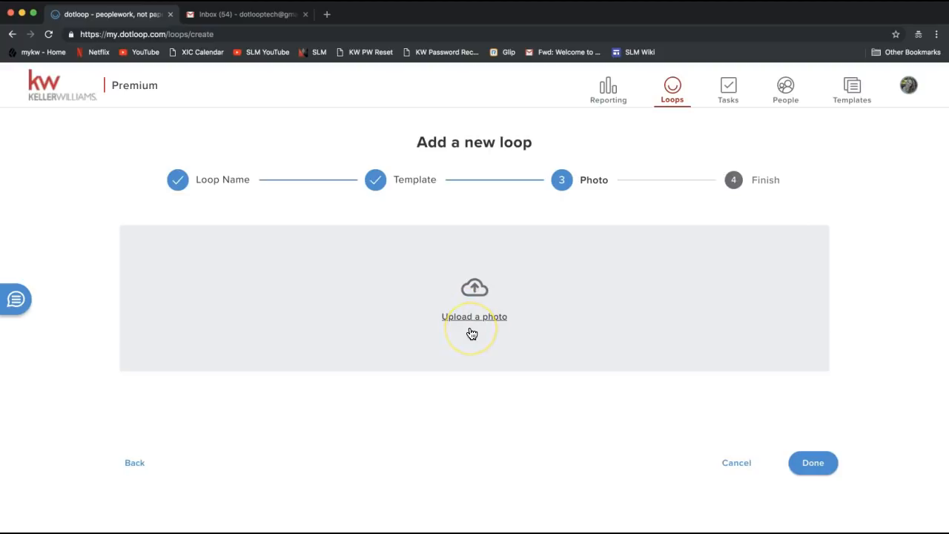
left_click(489, 315)
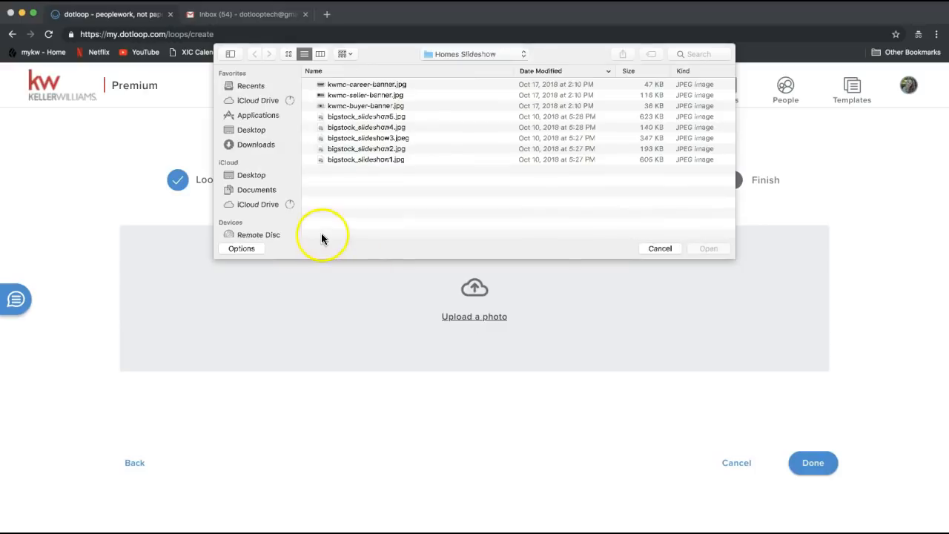
left_click(270, 131)
scroll(391, 169, "down", 10)
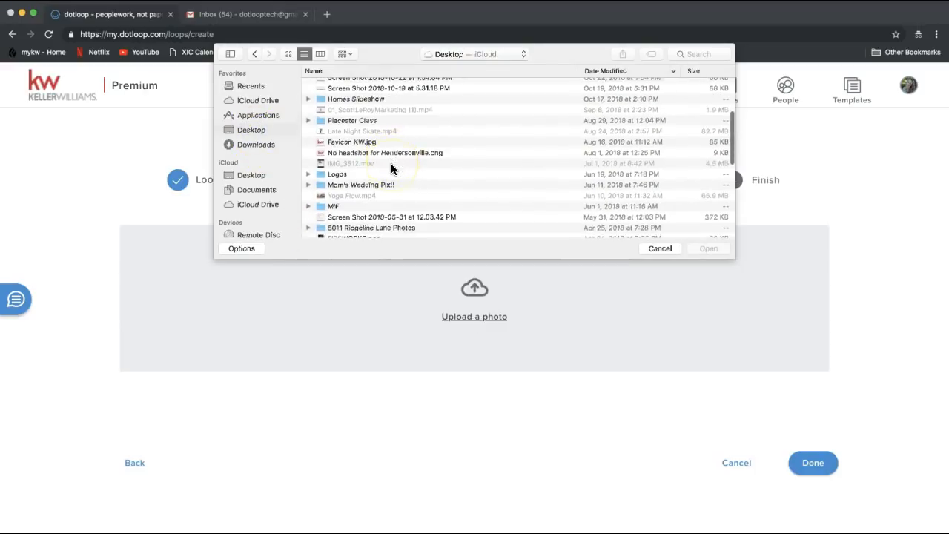
scroll(392, 169, "down", 10)
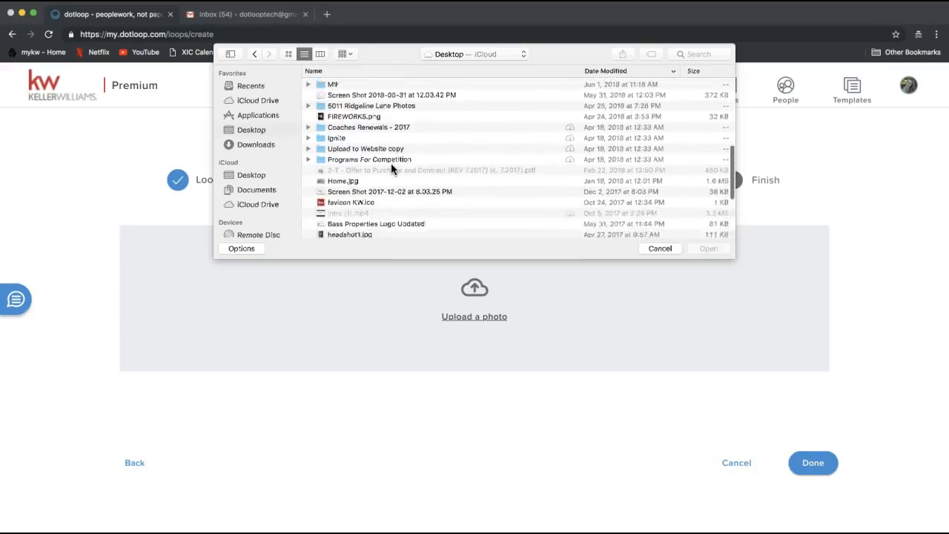
scroll(392, 165, "down", 4)
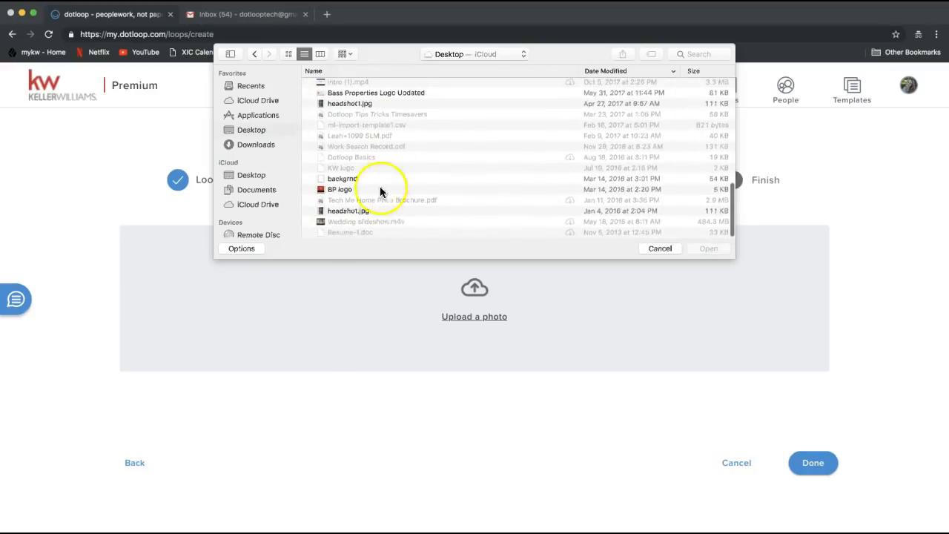
scroll(357, 211, "up", 2)
scroll(356, 211, "up", 5)
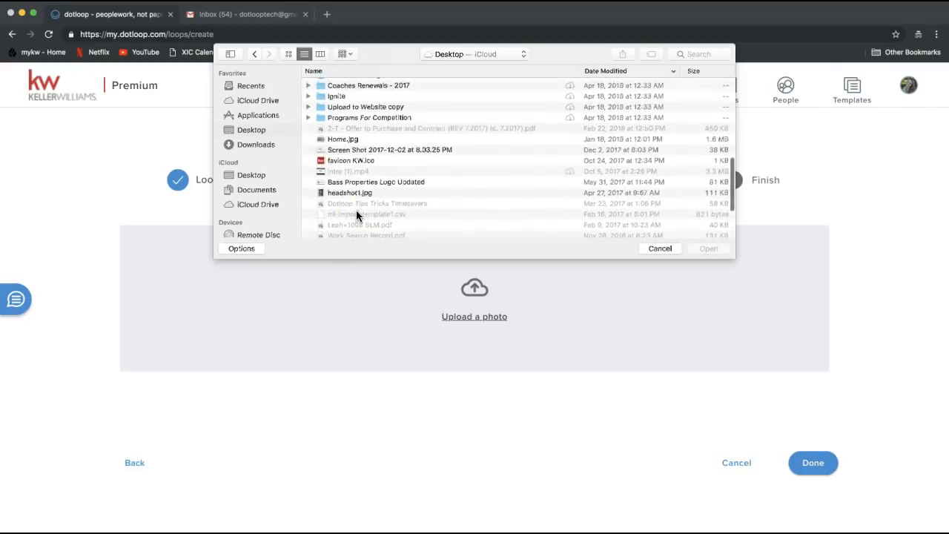
left_click(346, 141)
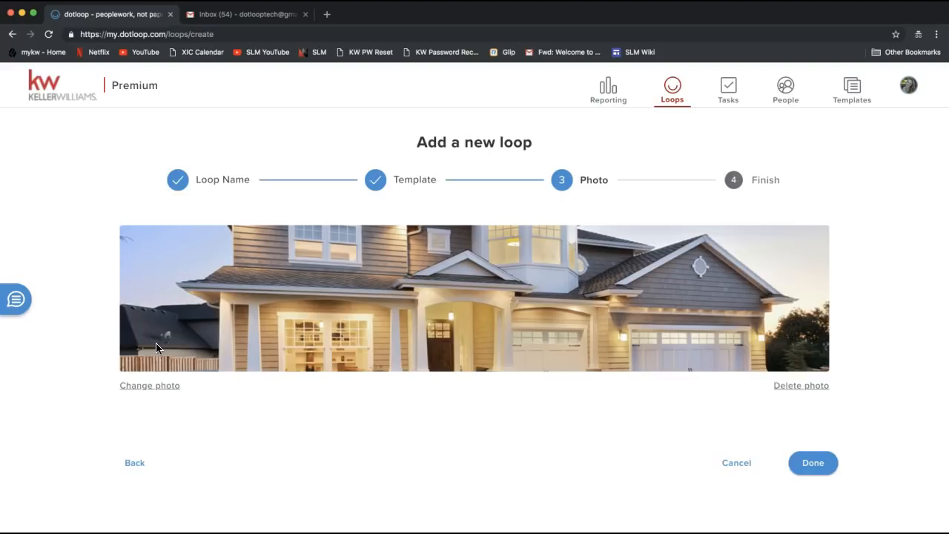
Step: Finish the new-loop wizard and open the newly created loop
left_click(804, 474)
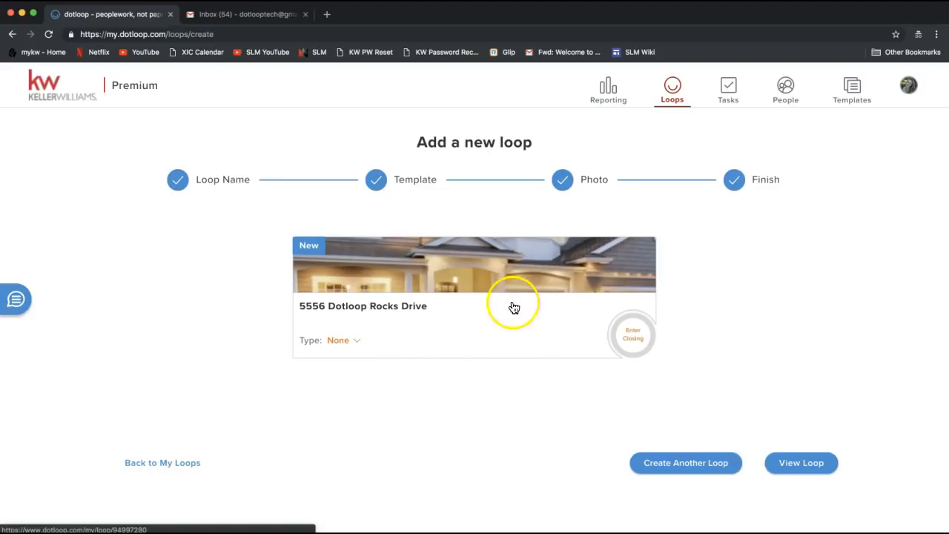
left_click(804, 471)
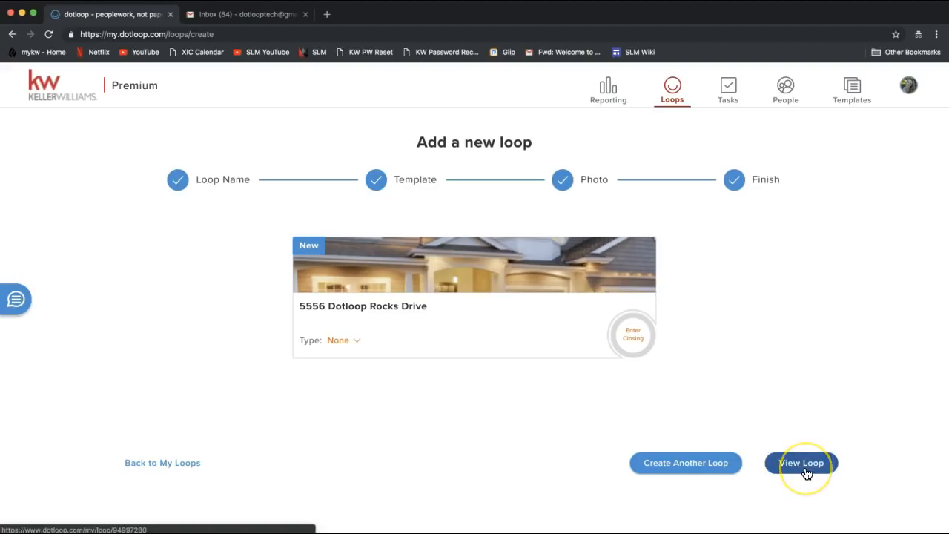
left_click(805, 471)
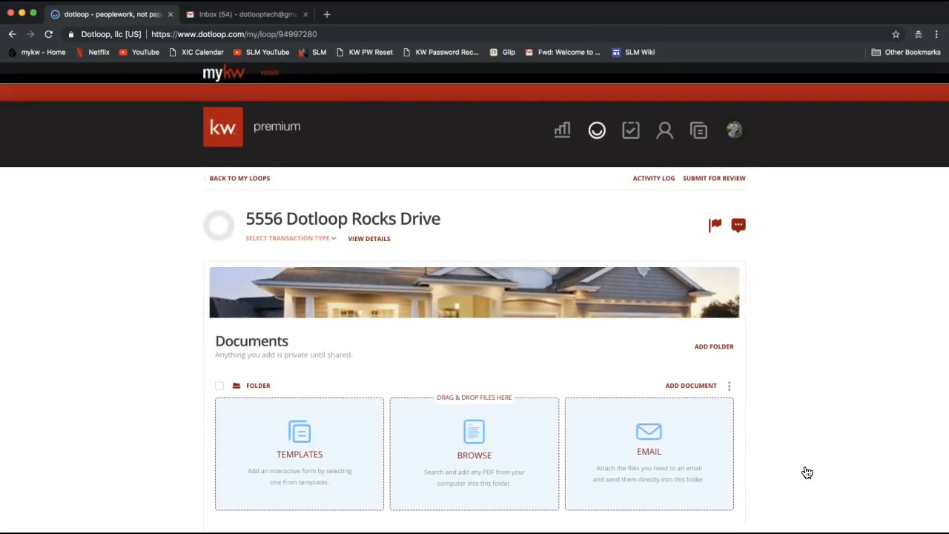
left_click(816, 324)
scroll(798, 354, "down", 2)
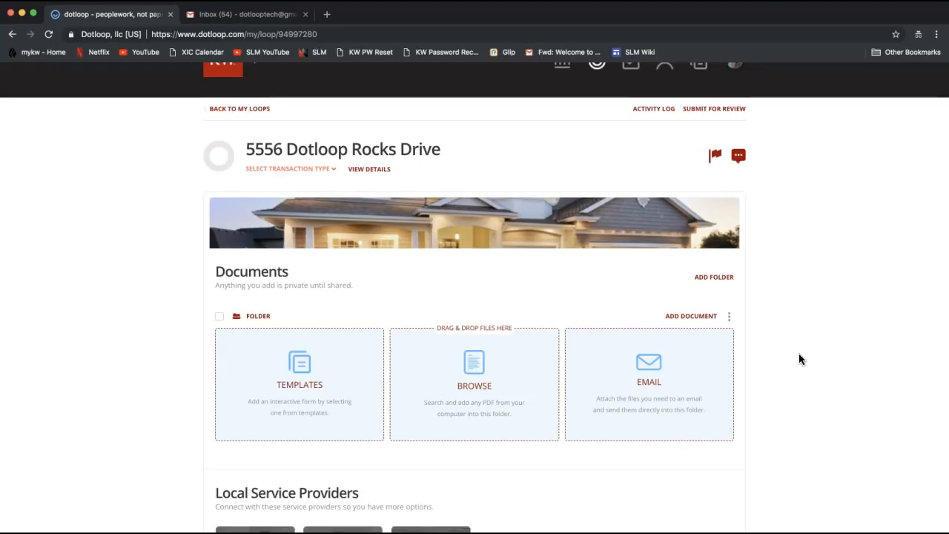
left_click(294, 317)
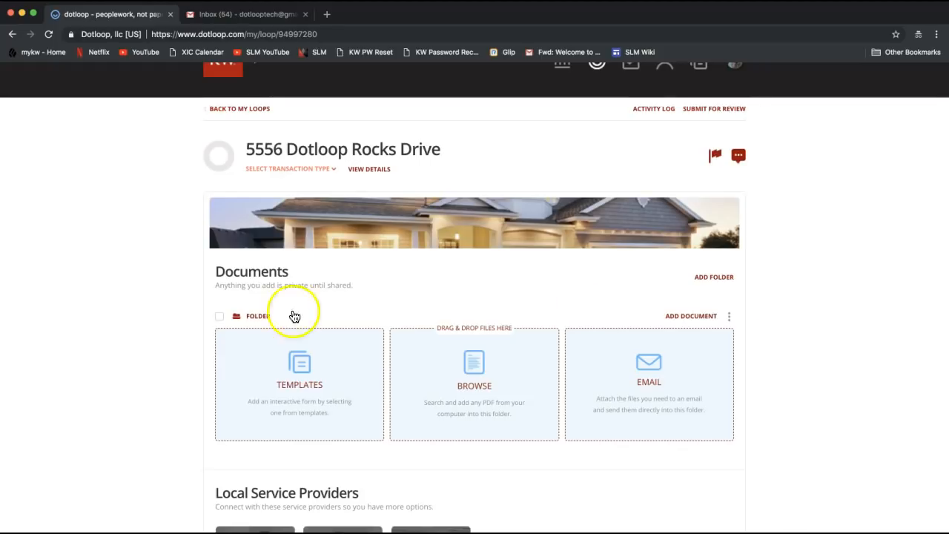
double_click(249, 271)
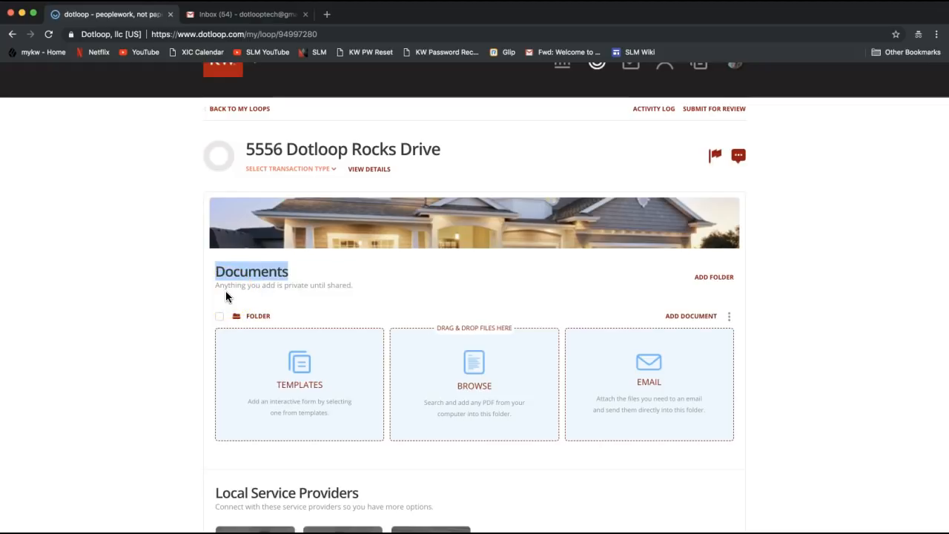
scroll(226, 292, "down", 2)
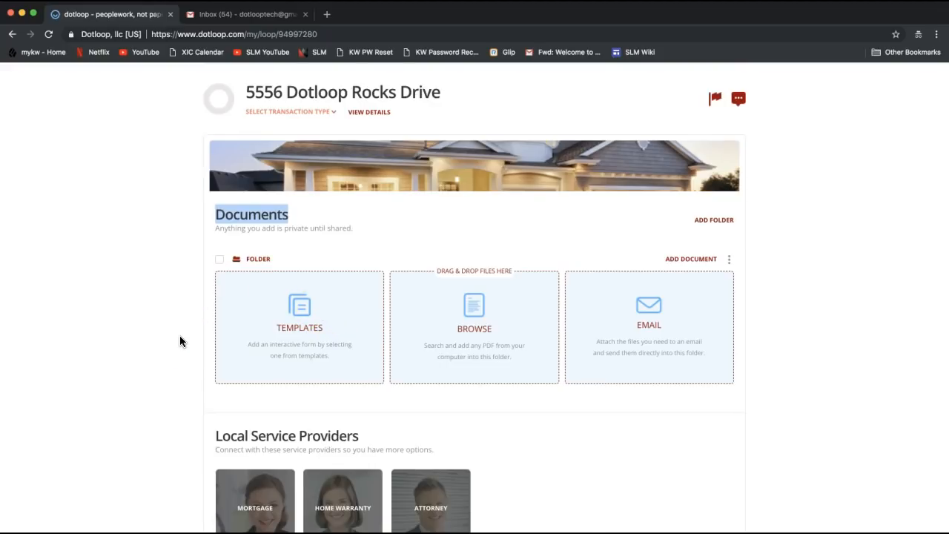
scroll(180, 337, "down", 5)
double_click(239, 282)
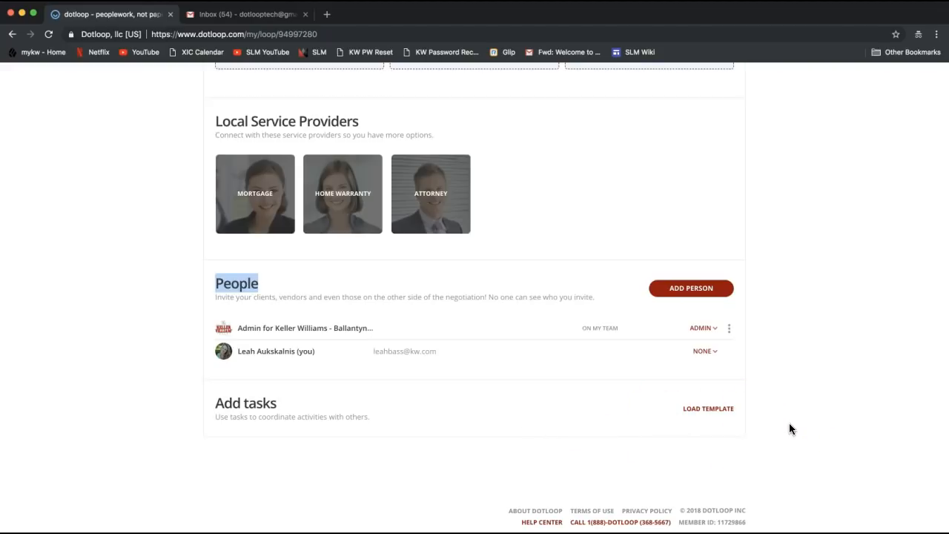
scroll(789, 428, "up", 2)
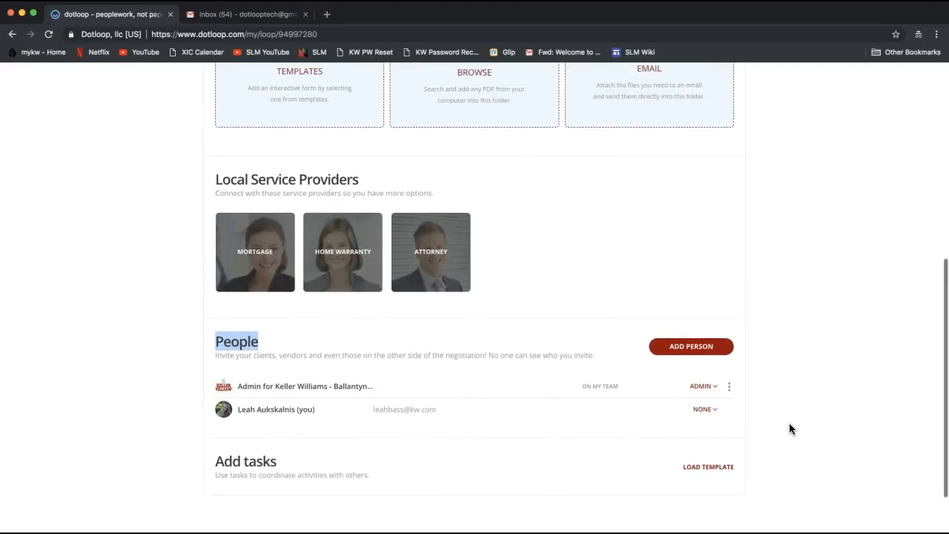
scroll(789, 428, "up", 5)
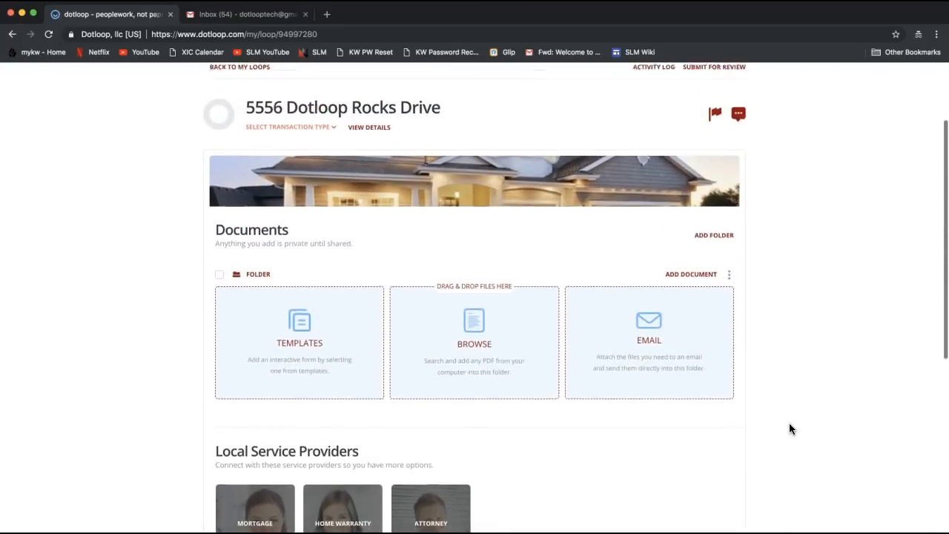
scroll(788, 428, "up", 3)
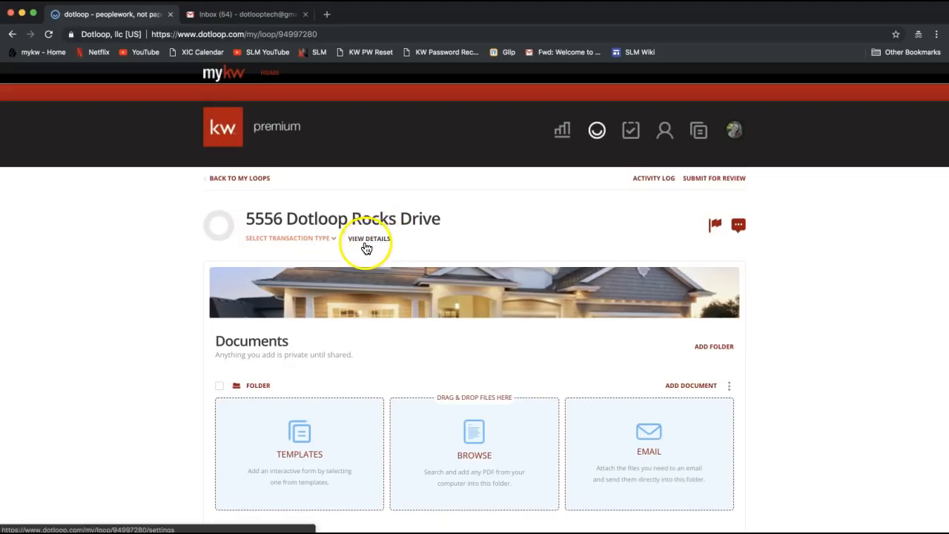
left_click(378, 244)
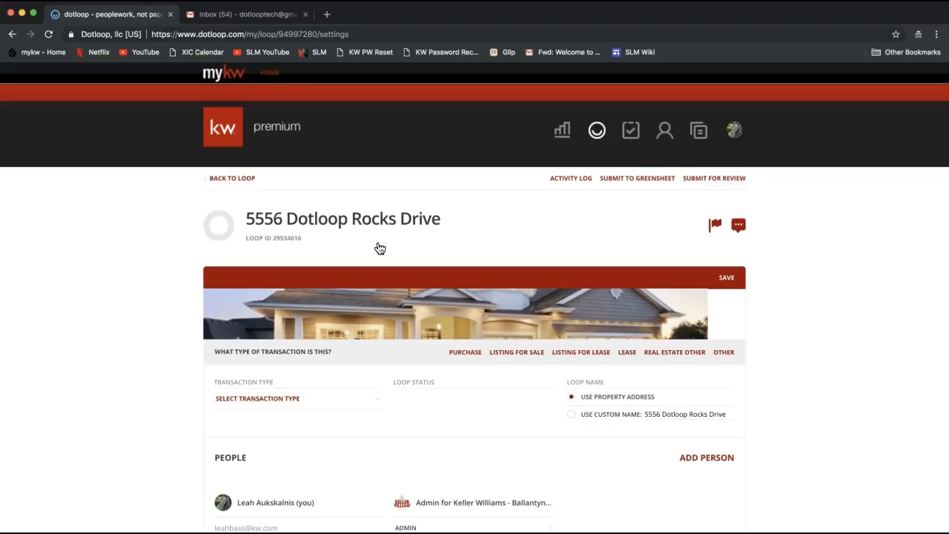
scroll(379, 248, "down", 5)
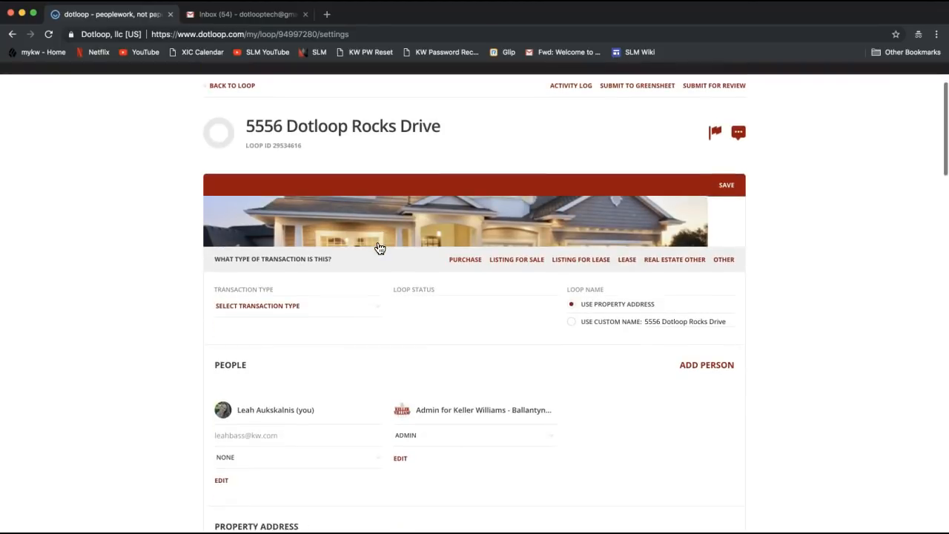
left_click(230, 271)
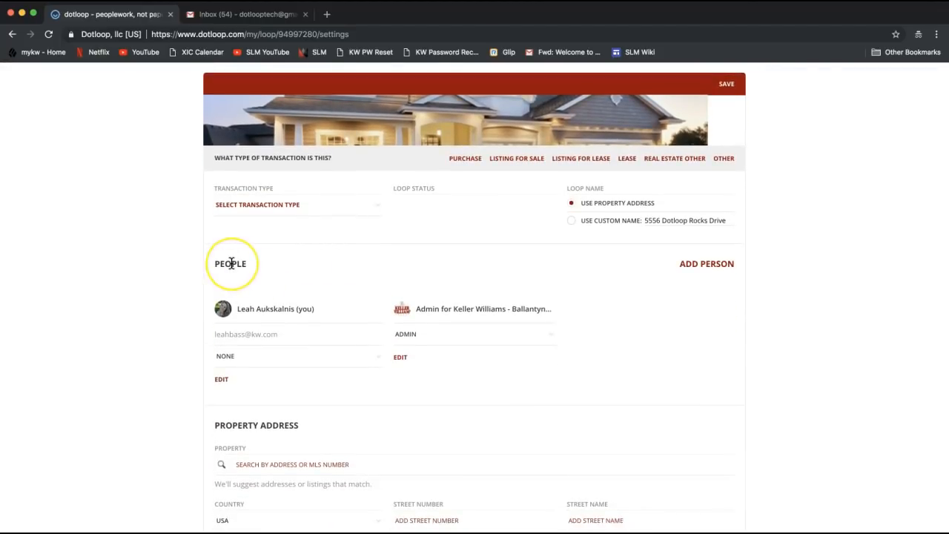
scroll(231, 269, "down", 3)
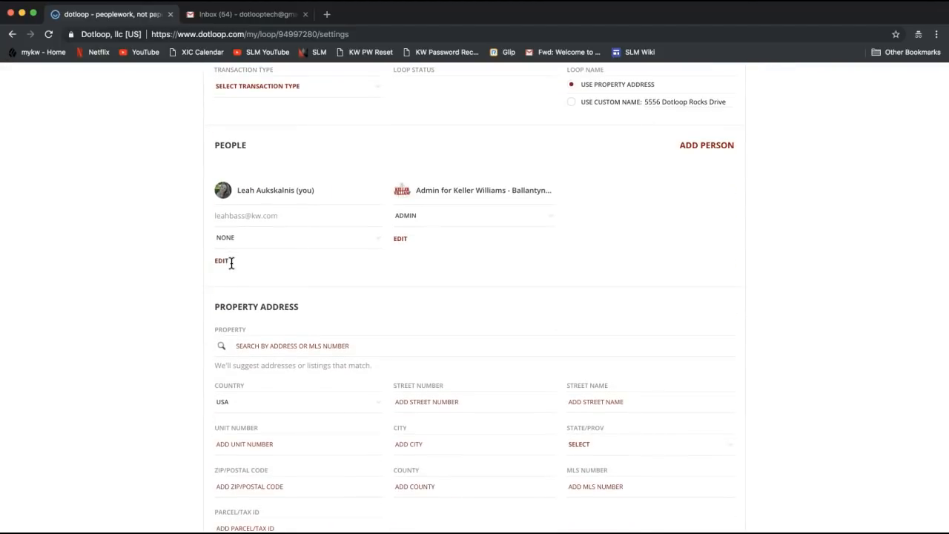
scroll(231, 263, "down", 3)
scroll(231, 263, "down", 2)
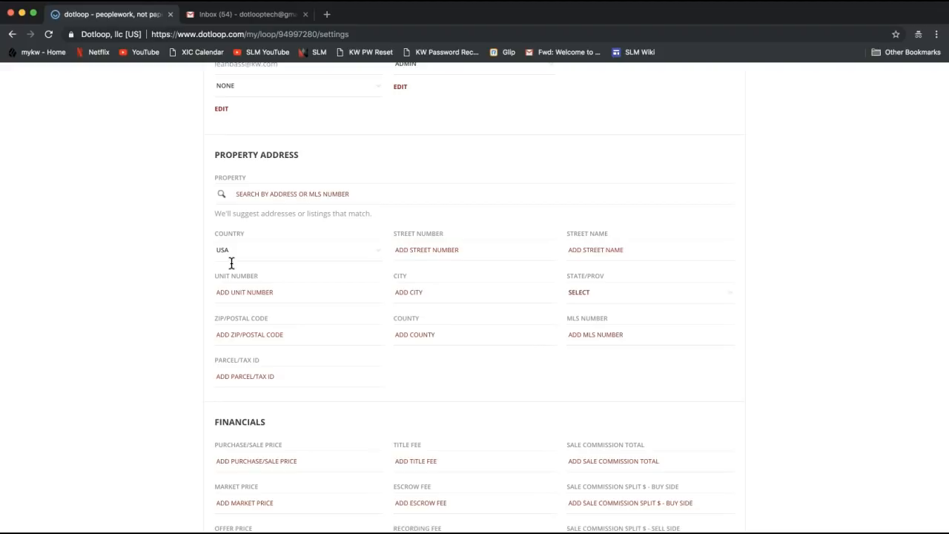
scroll(231, 263, "down", 4)
scroll(232, 263, "up", 4)
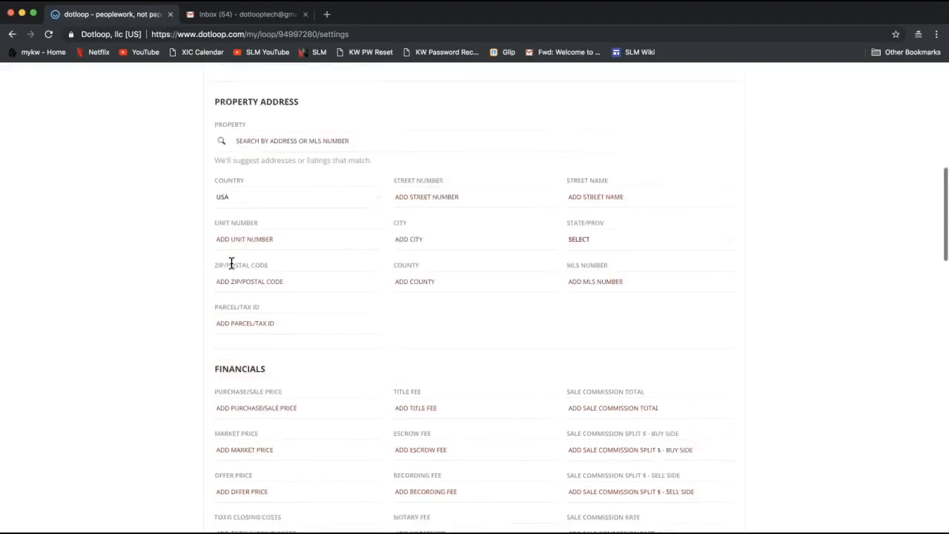
scroll(231, 263, "down", 1)
scroll(231, 264, "up", 1)
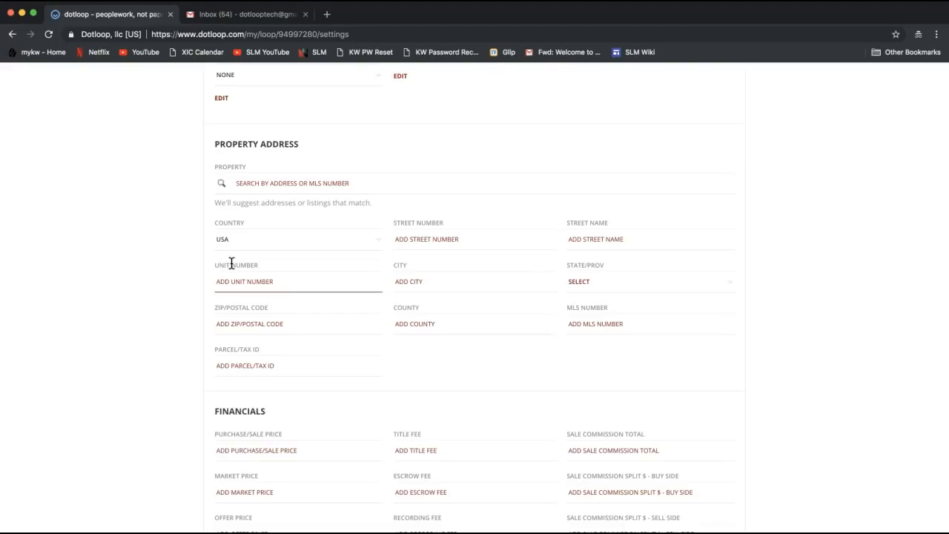
left_click(314, 373)
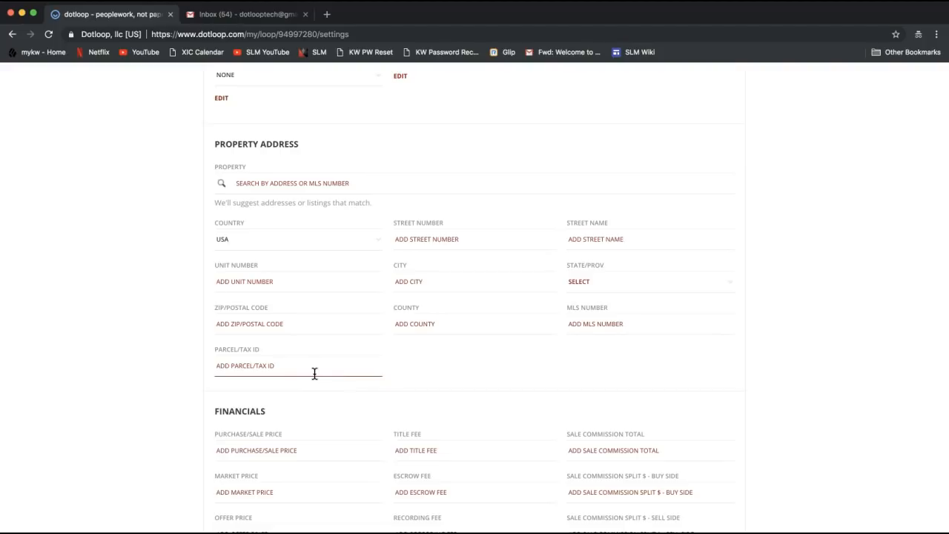
scroll(314, 373, "down", 3)
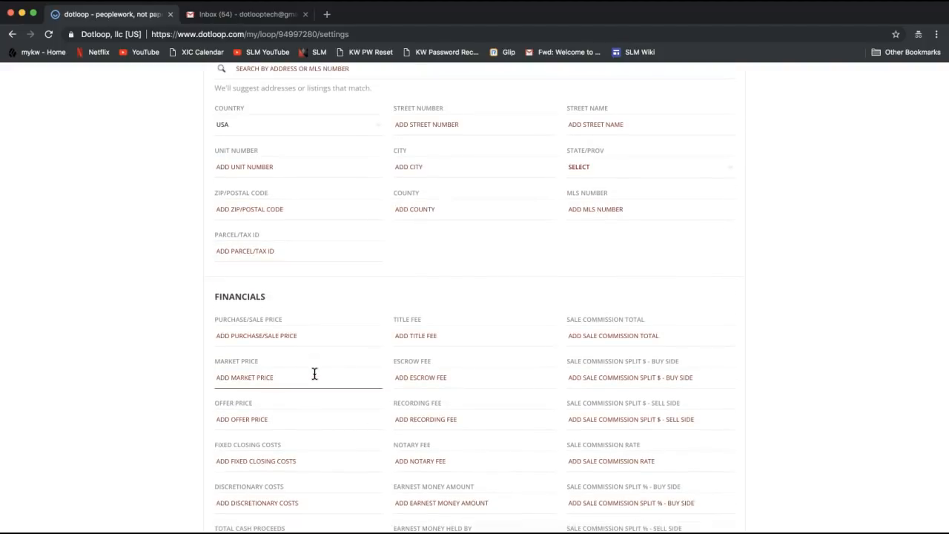
scroll(314, 373, "down", 3)
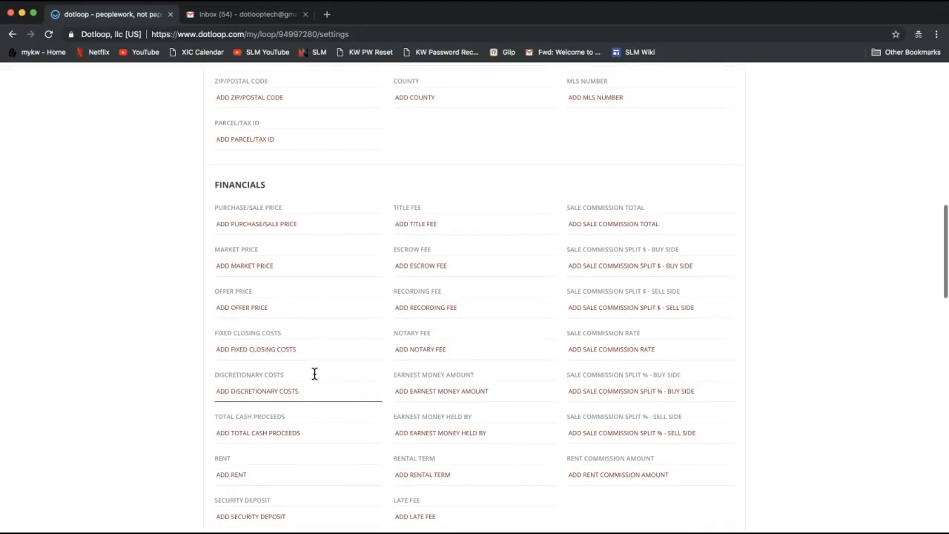
scroll(314, 373, "down", 4)
scroll(314, 373, "up", 15)
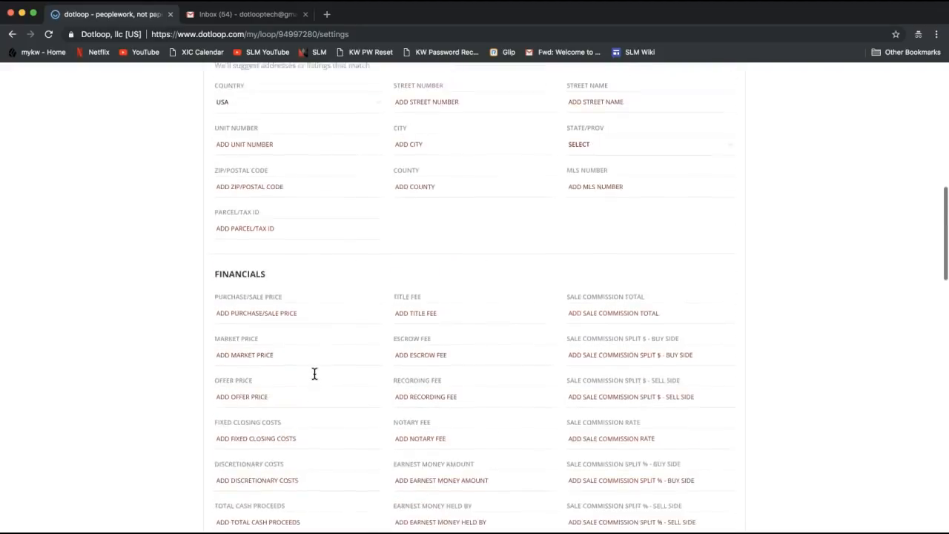
scroll(315, 373, "up", 5)
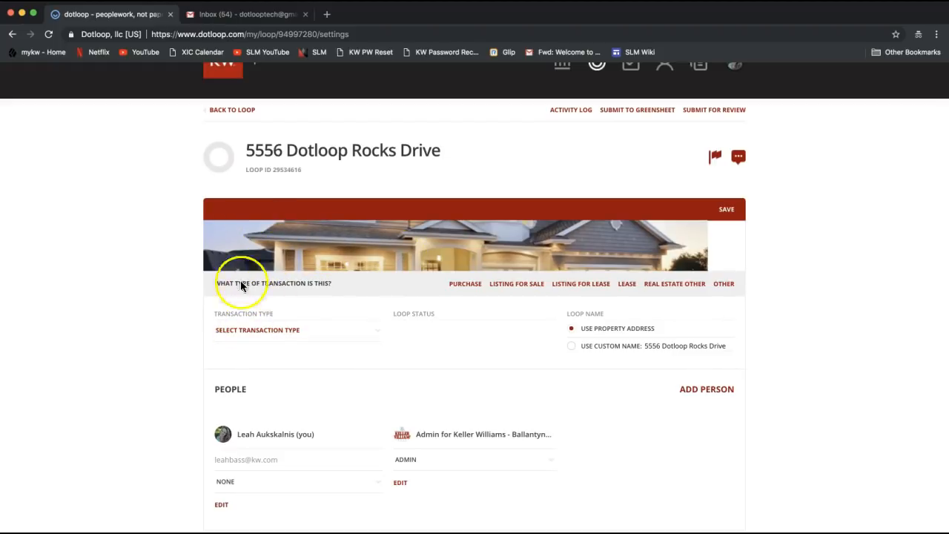
Step: Set the loop's Transaction Type to Listing for Sale
scroll(258, 340, "down", 1)
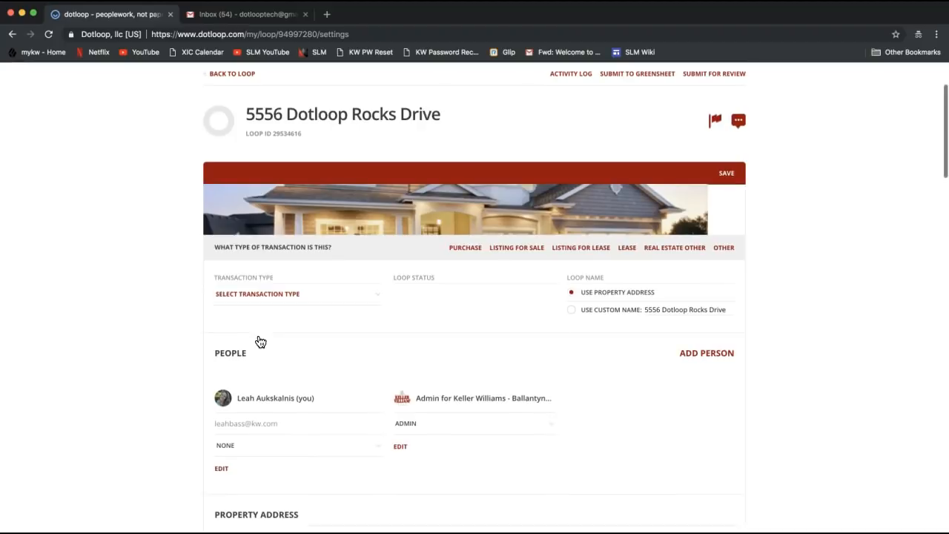
left_click(234, 300)
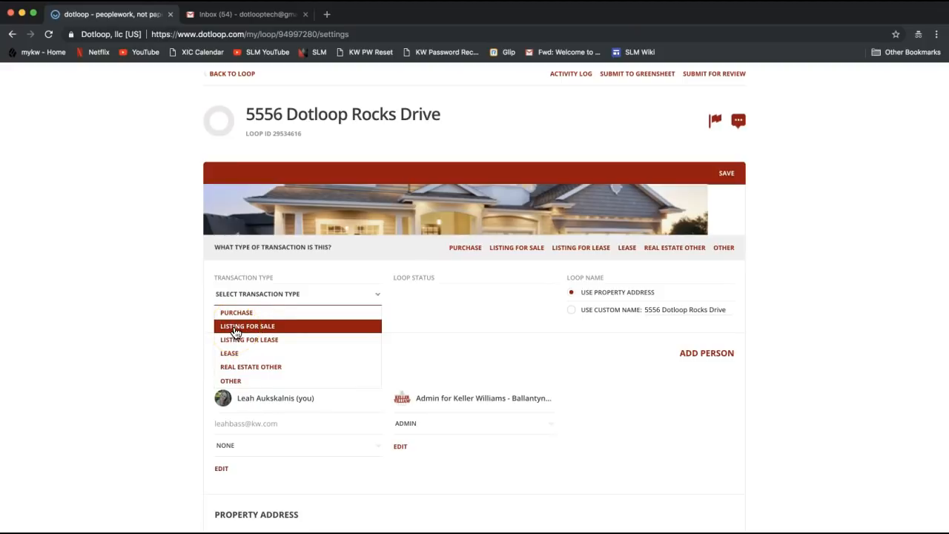
left_click(234, 332)
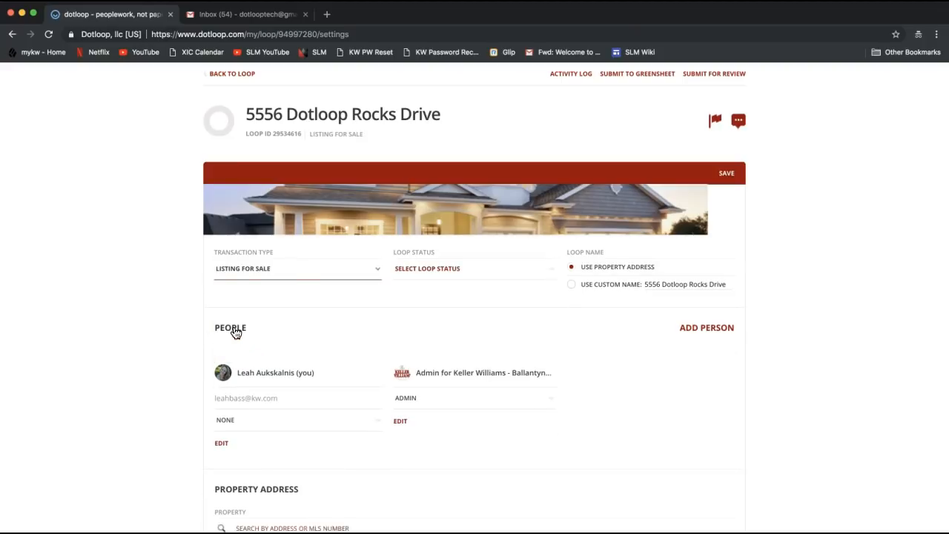
left_click(282, 278)
Step: Choose Active Listing from the Loop Status dropdown
left_click(428, 275)
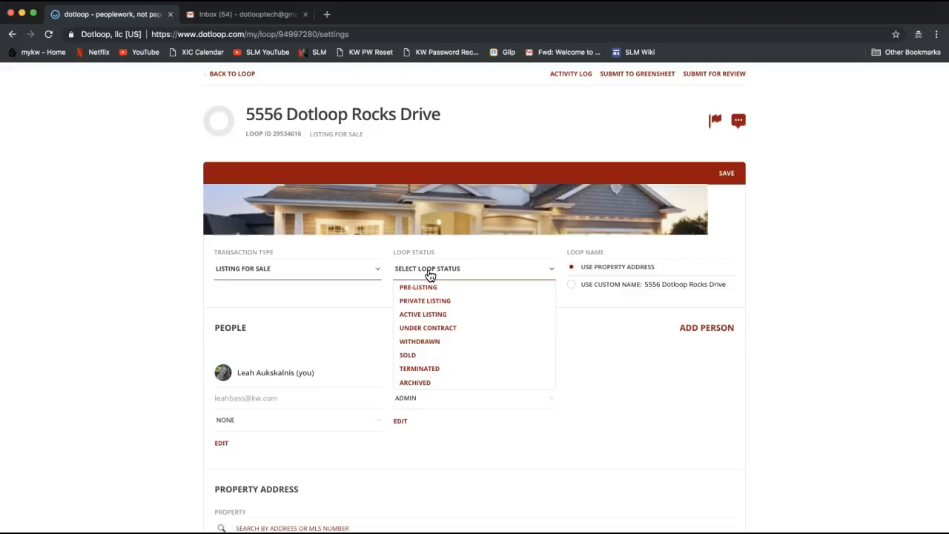
left_click(424, 317)
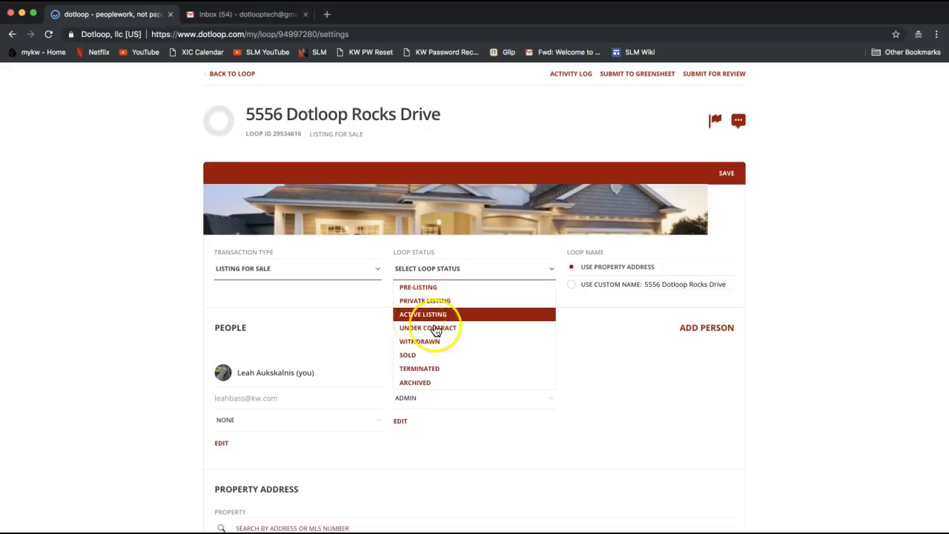
left_click(466, 346)
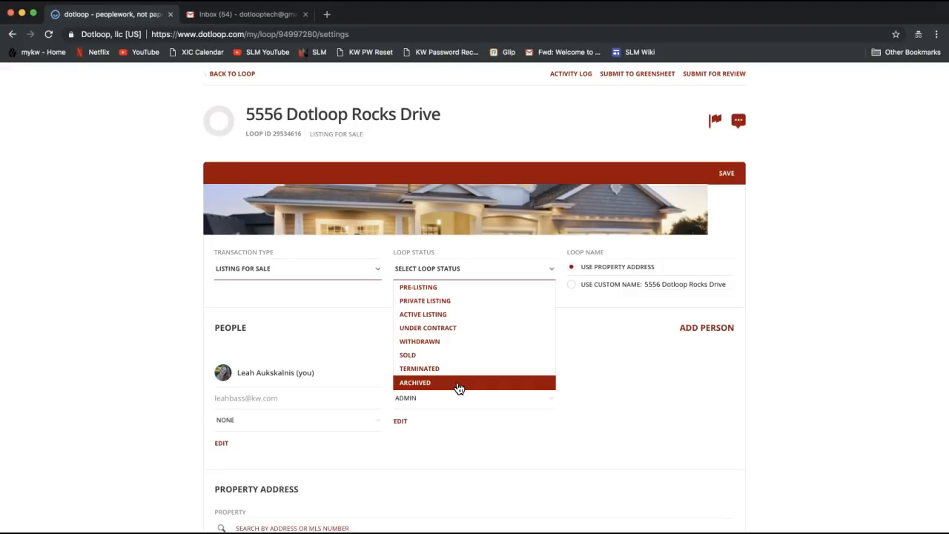
left_click(418, 387)
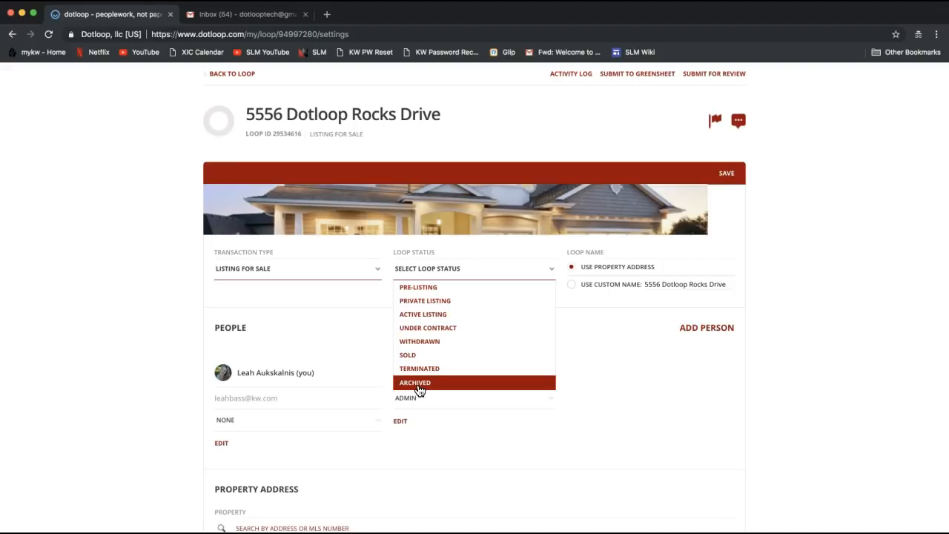
left_click(422, 316)
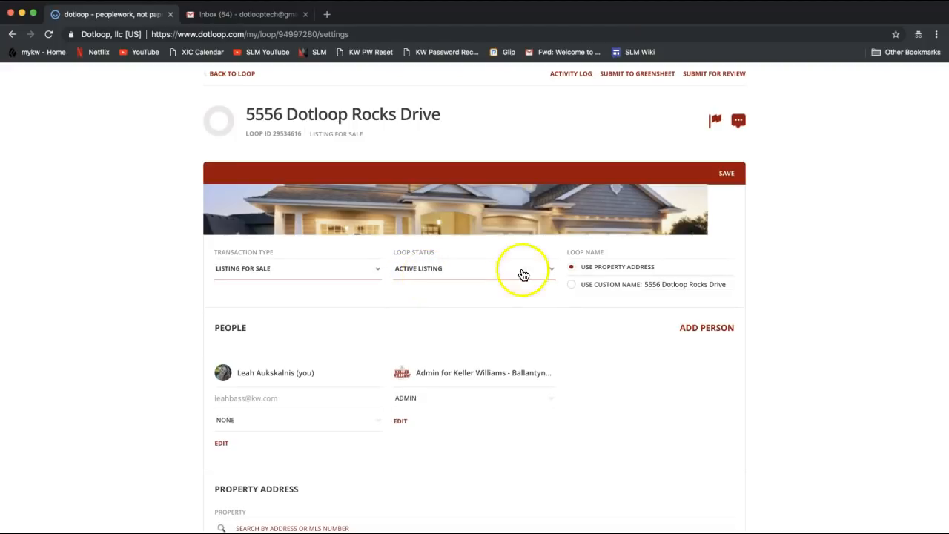
Step: Use a custom loop name with ' - ' and the seller's name appended, then save
left_click(571, 286)
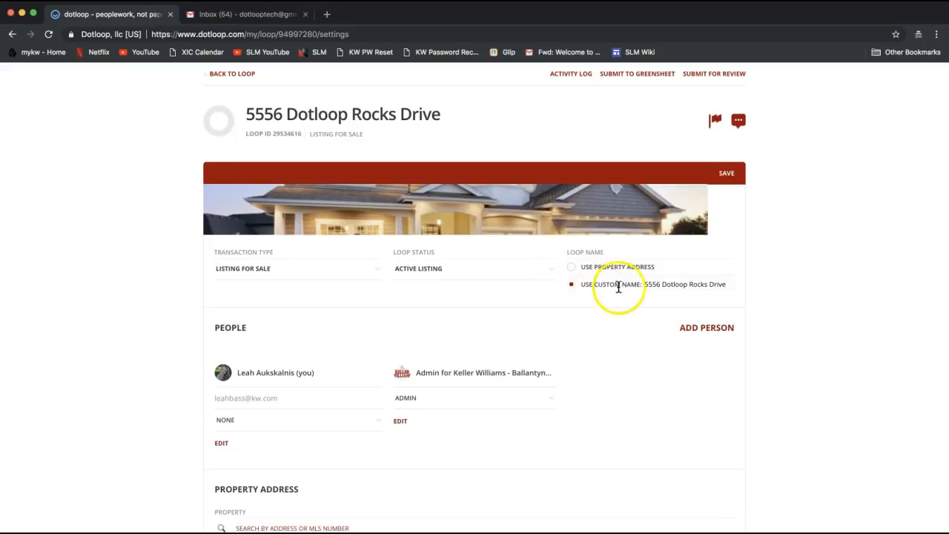
left_click_drag(651, 286, 769, 287)
key("Right")
type("- ")
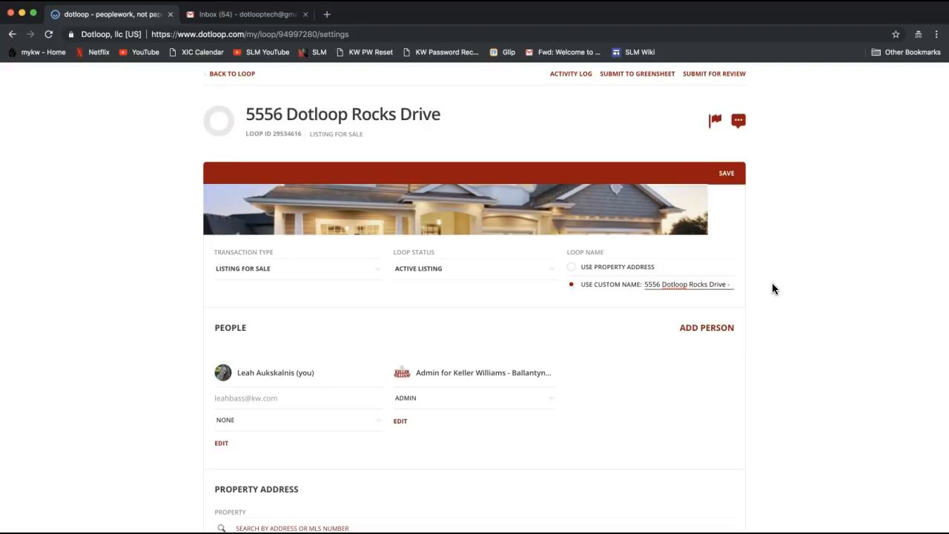
type("Tony")
type("ks")
left_click(725, 178)
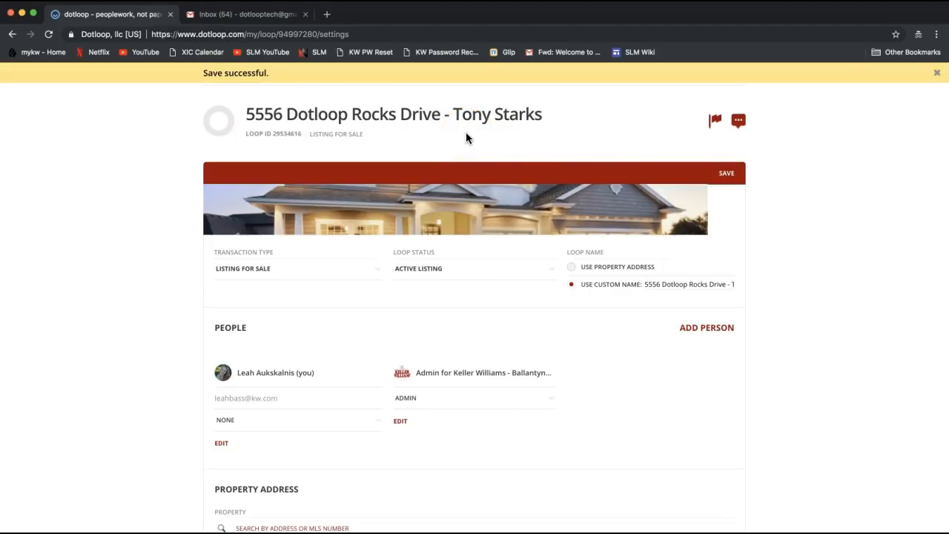
scroll(465, 131, "down", 2)
Step: Read the viewer's question in the Zoom meeting chat, then close the chat window
scroll(465, 132, "up", 3)
left_click(642, 298)
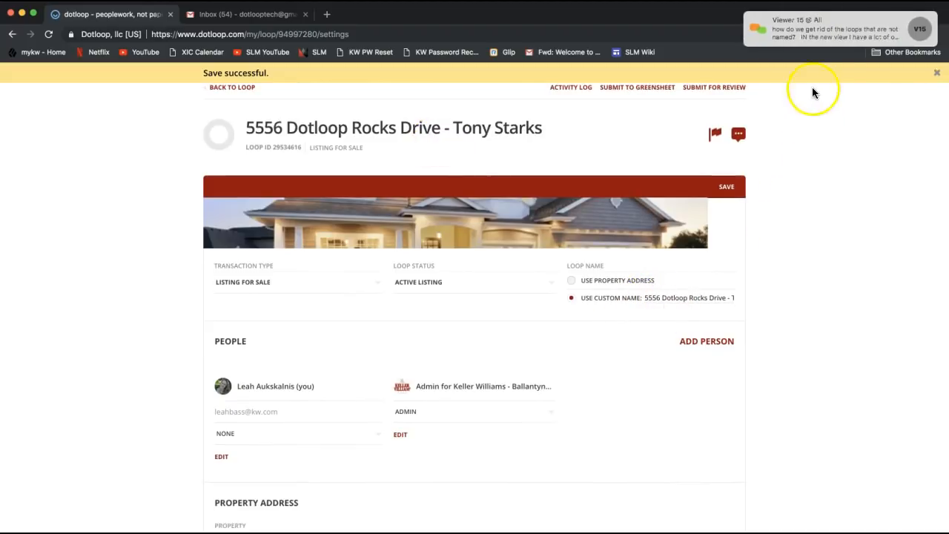
left_click(827, 32)
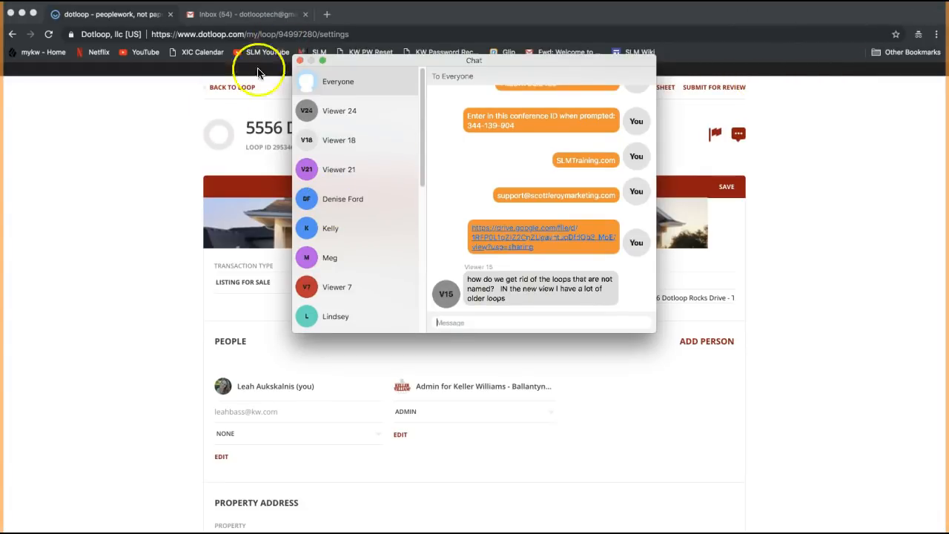
left_click(300, 62)
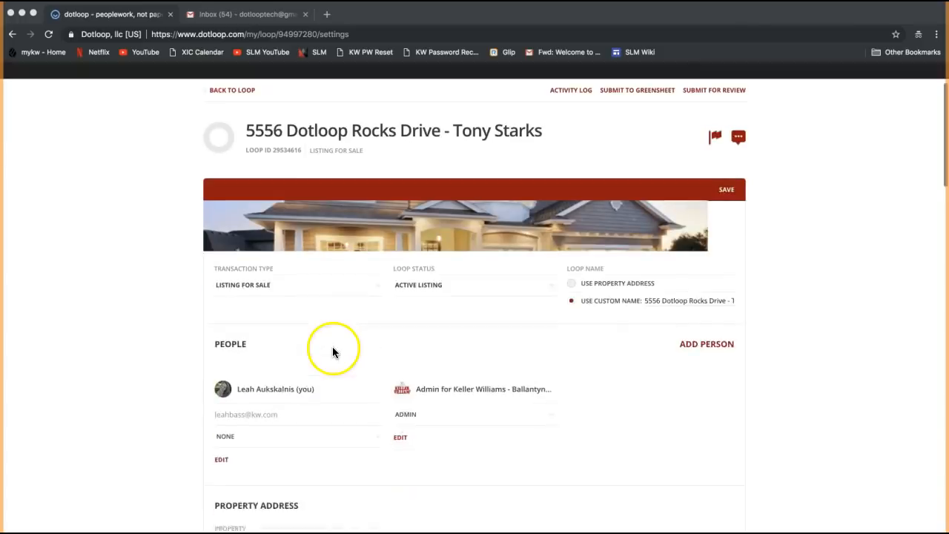
left_click(419, 264)
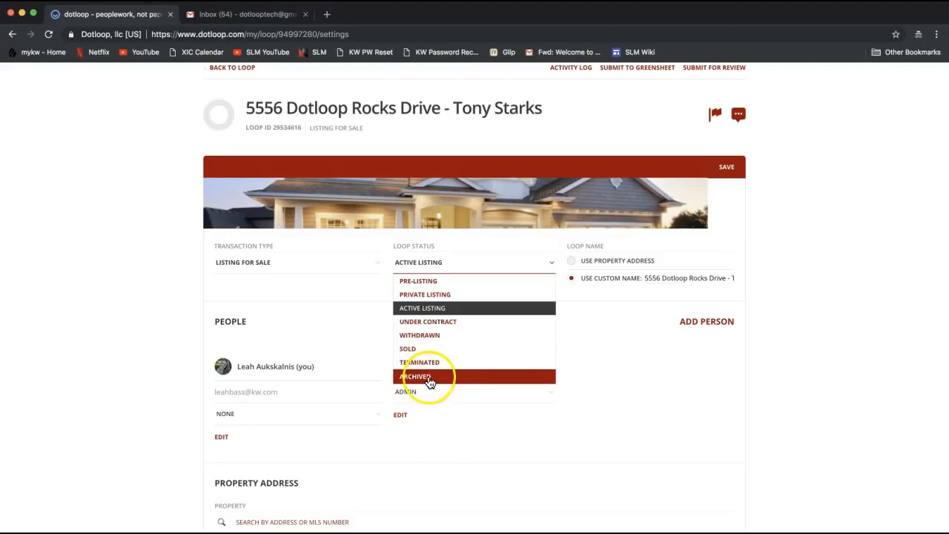
left_click(821, 289)
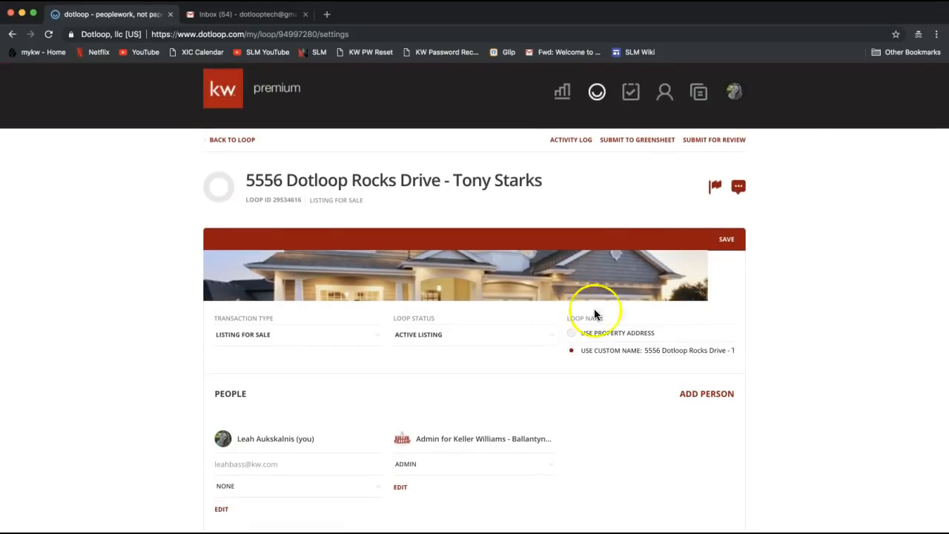
left_click(497, 343)
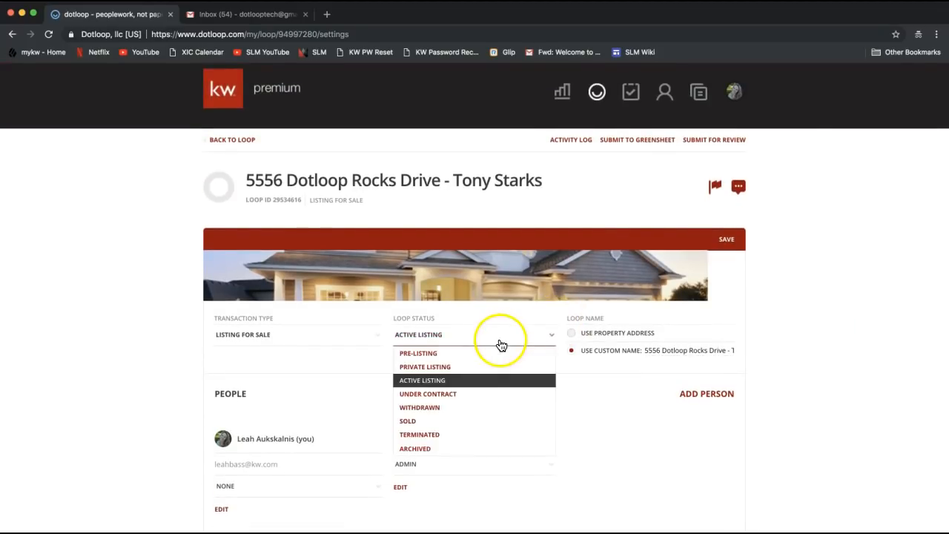
left_click(429, 452)
left_click(832, 373)
scroll(571, 340, "down", 1)
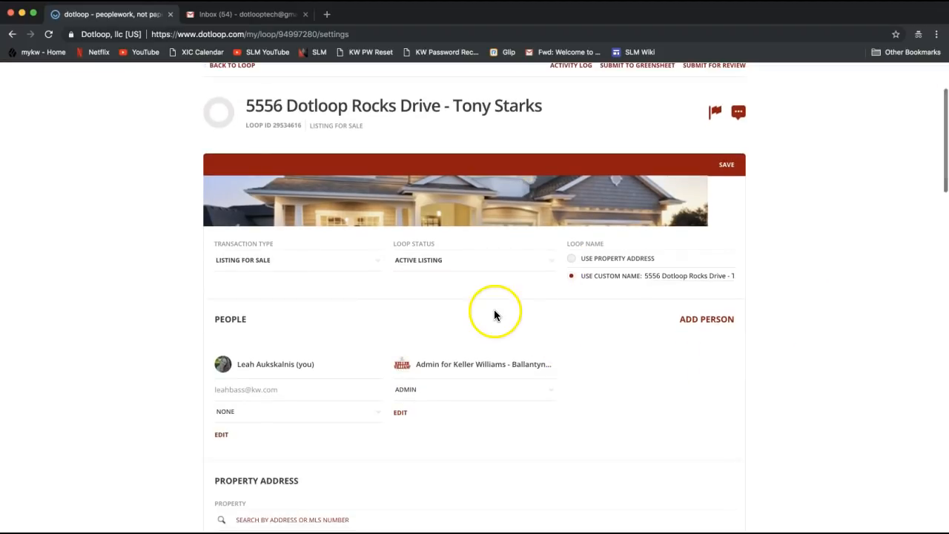
scroll(490, 314, "down", 1)
double_click(229, 304)
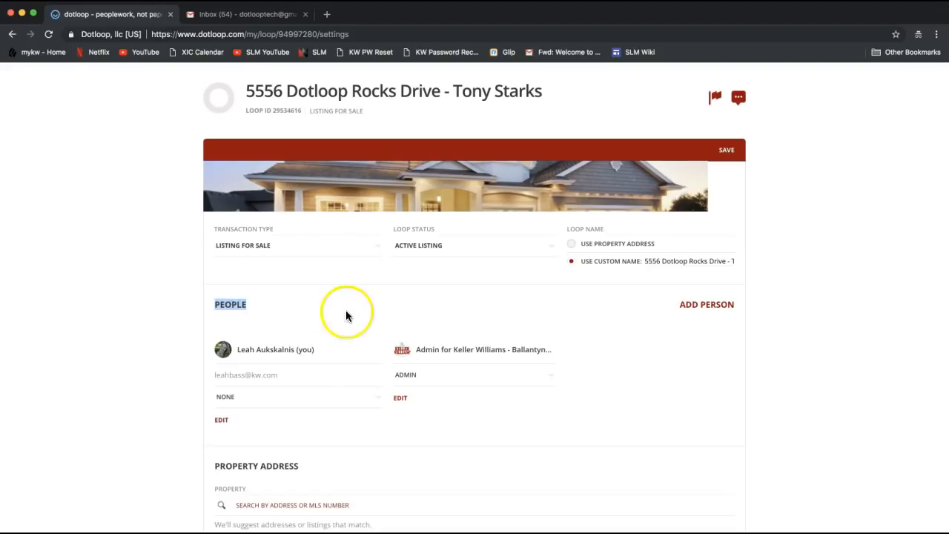
Step: Add a person by entering the contact's full name and accepting the suggested contact's e-mail
left_click(780, 322)
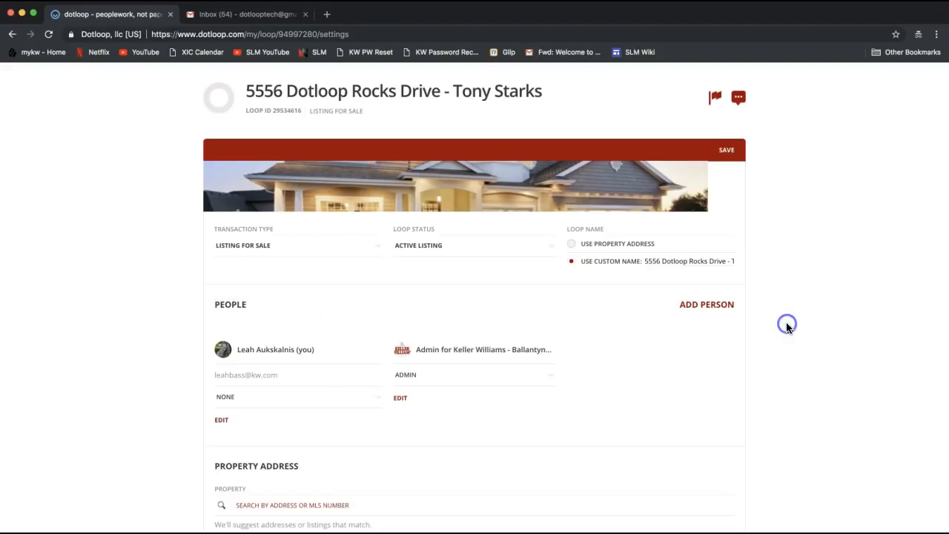
left_click(708, 312)
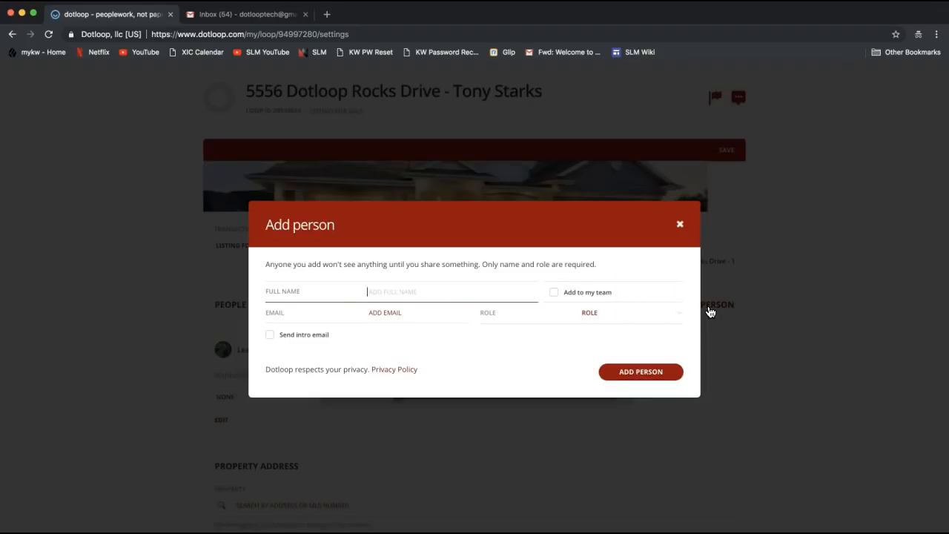
left_click(356, 290)
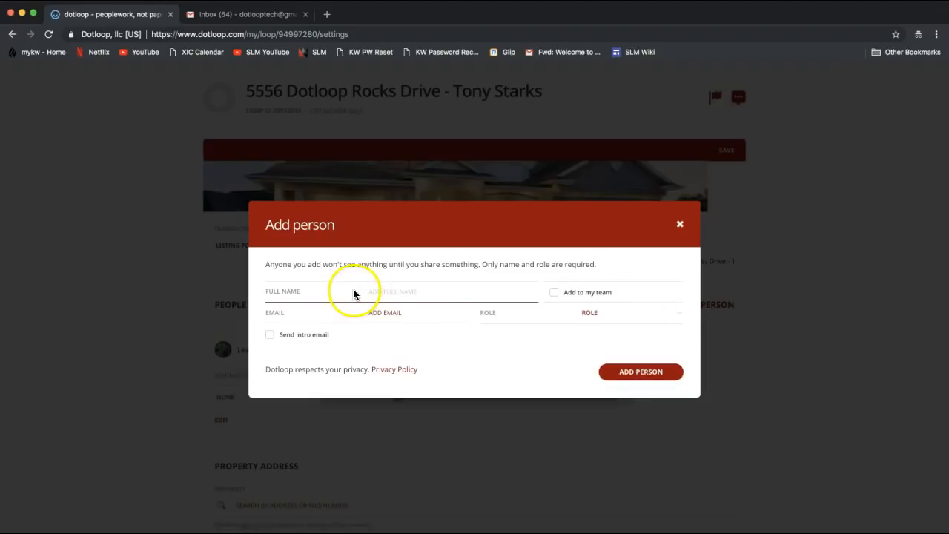
type("Tony Stark")
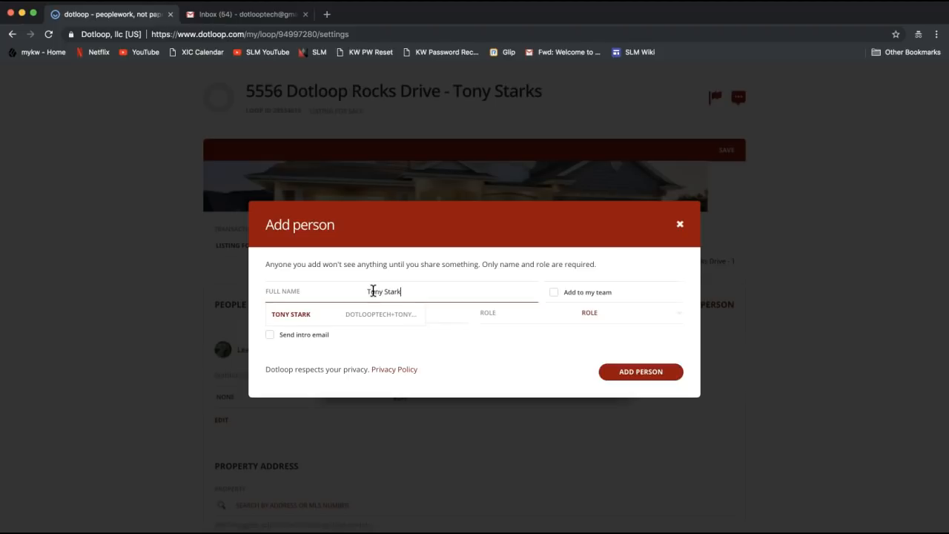
left_click(363, 314)
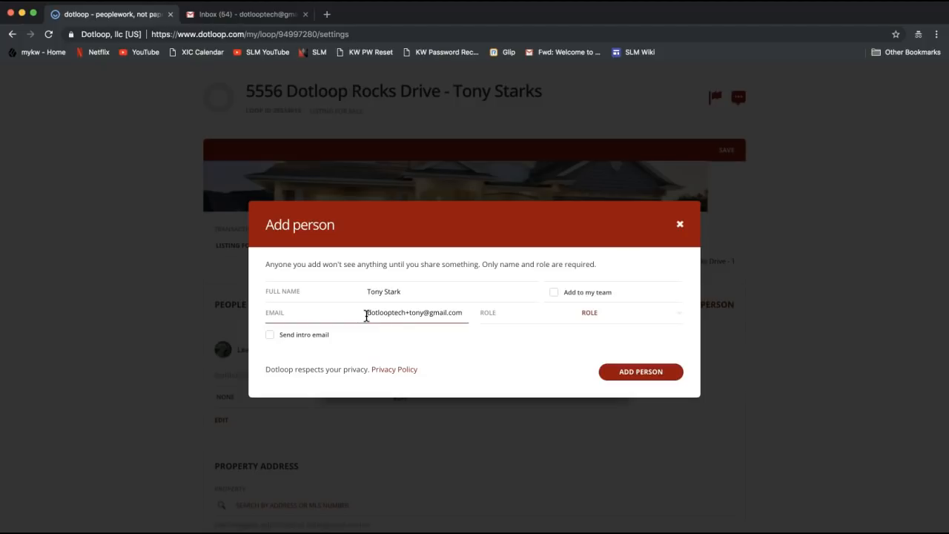
Step: Review the entered full name and e-mail, then bring up the Role list
left_click_drag(366, 290, 421, 301)
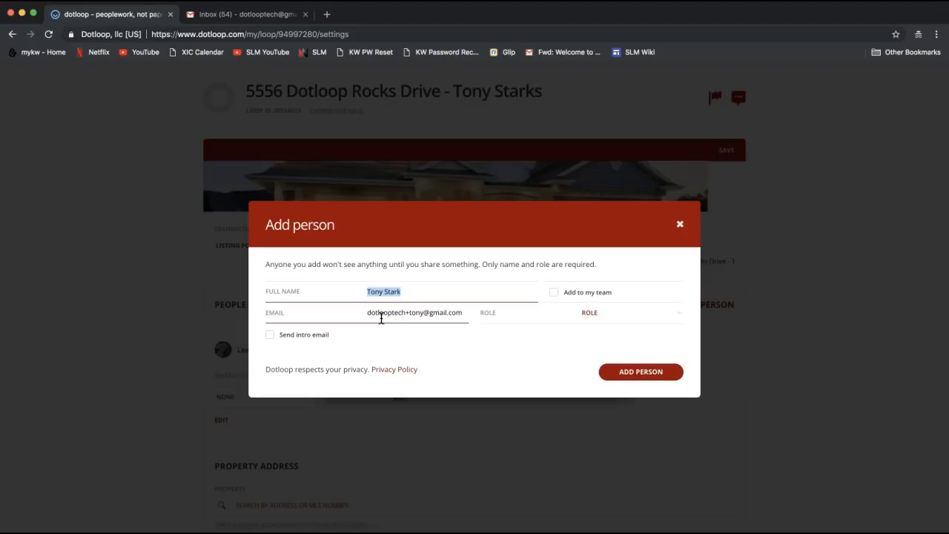
triple_click(380, 313)
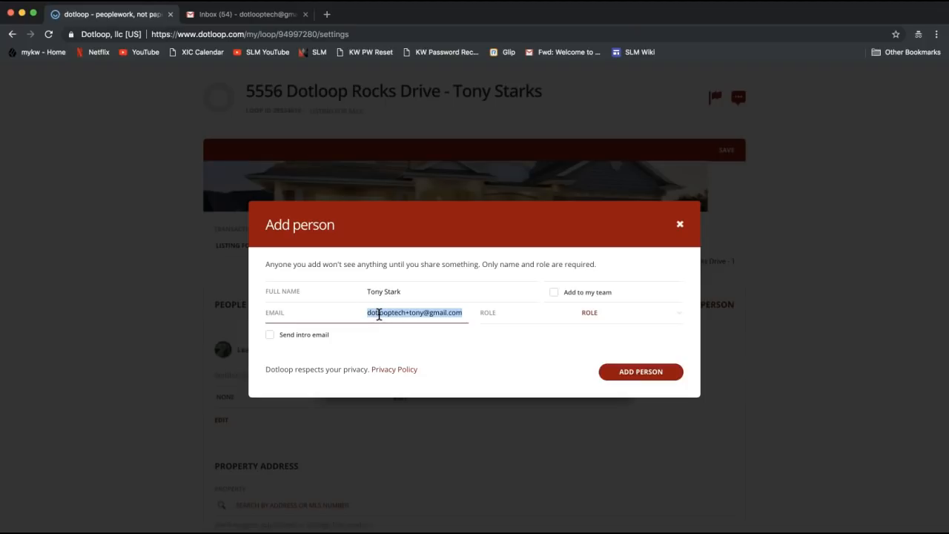
triple_click(376, 290)
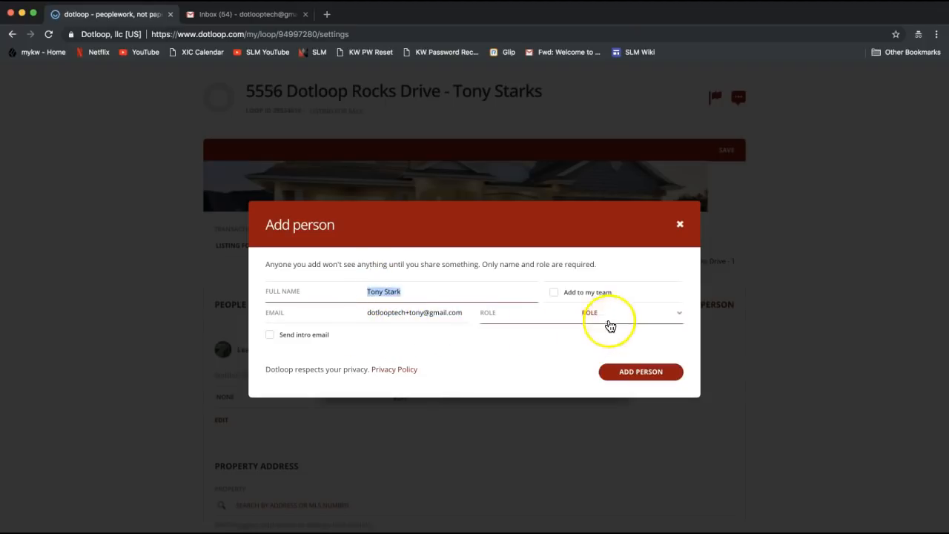
left_click(609, 317)
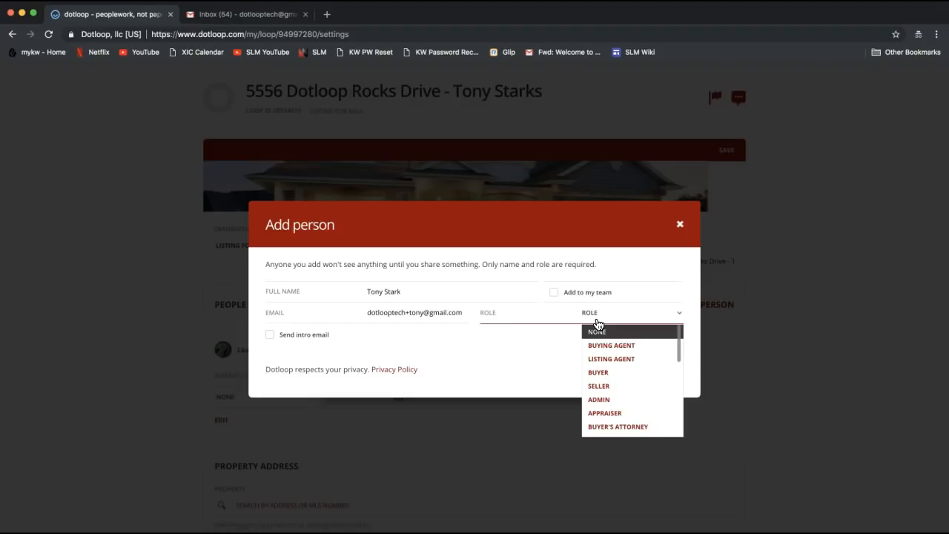
left_click(596, 319)
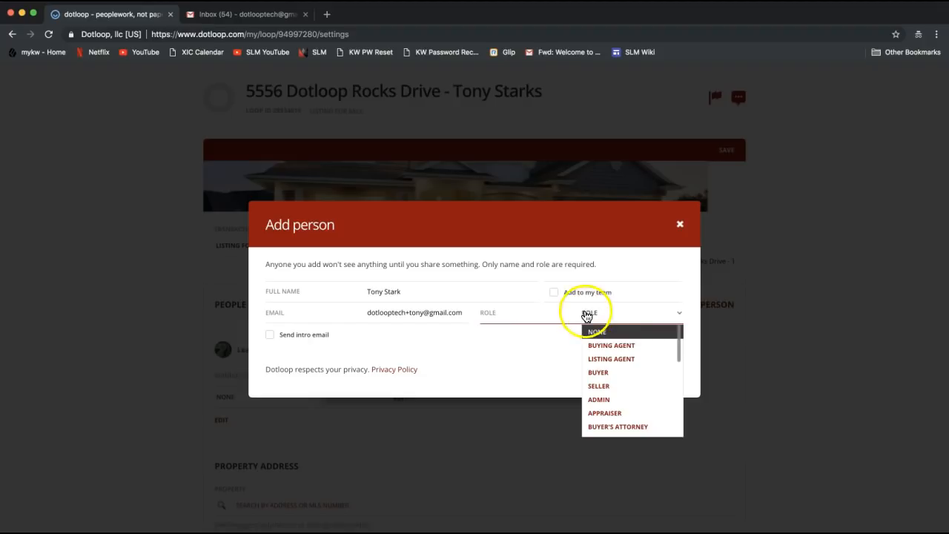
left_click(594, 319)
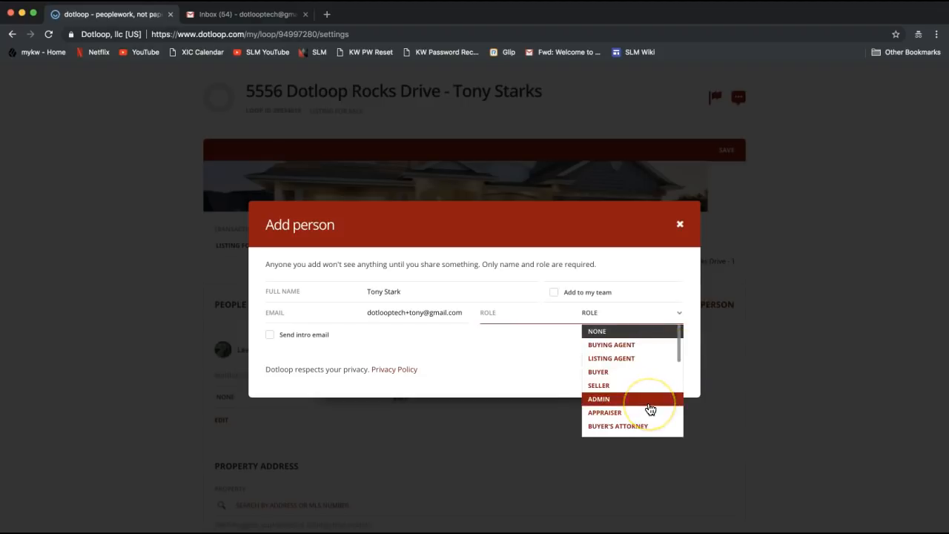
scroll(649, 409, "down", 2)
scroll(649, 409, "up", 2)
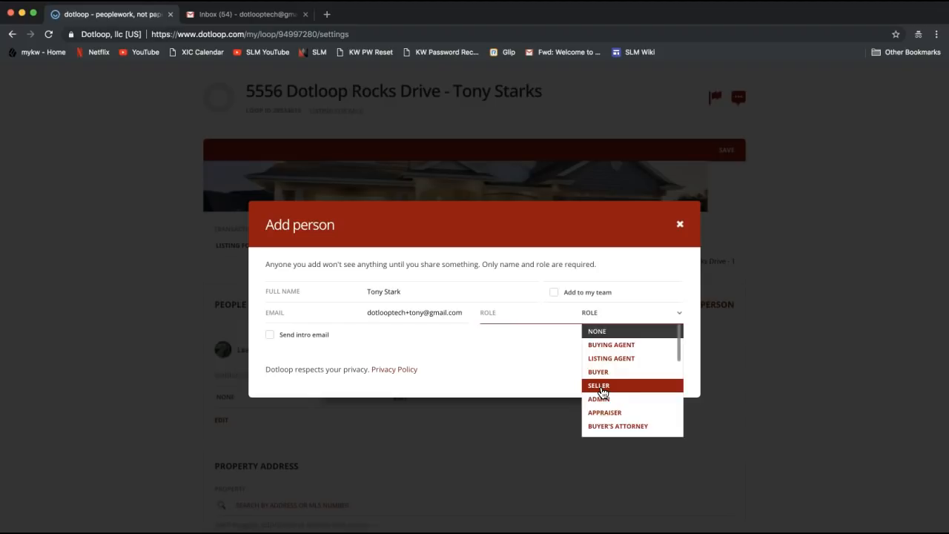
Step: Assign the Seller role and review the expanded contact and address fields
left_click(601, 387)
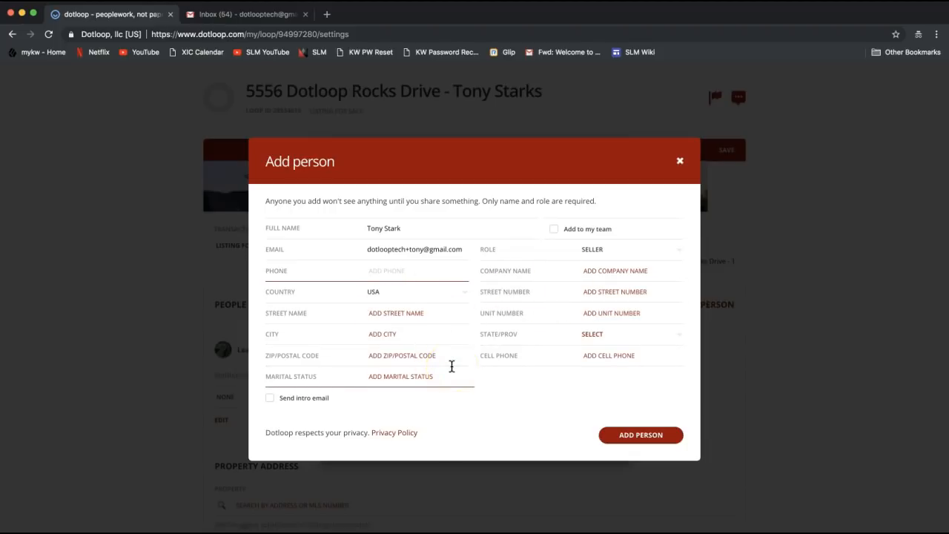
left_click(424, 361)
left_click(584, 242)
left_click(557, 236)
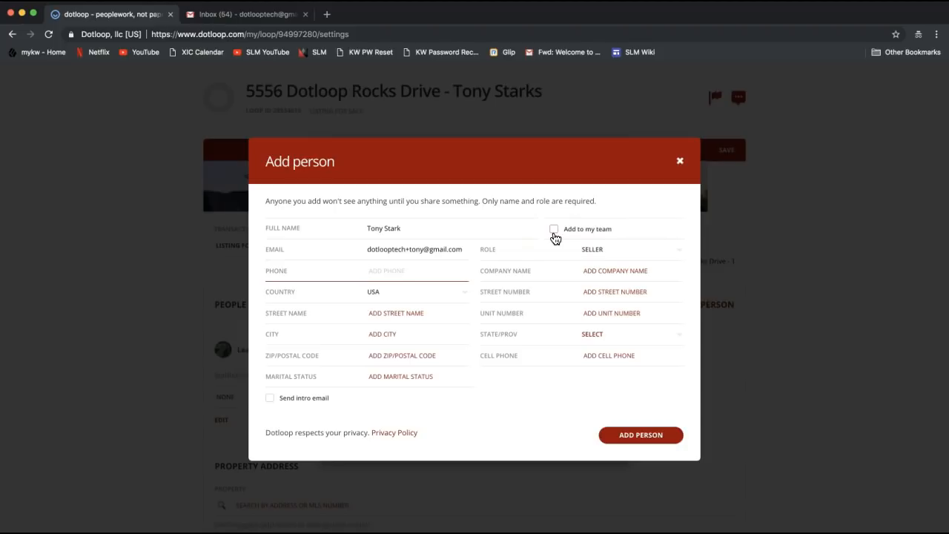
left_click(556, 236)
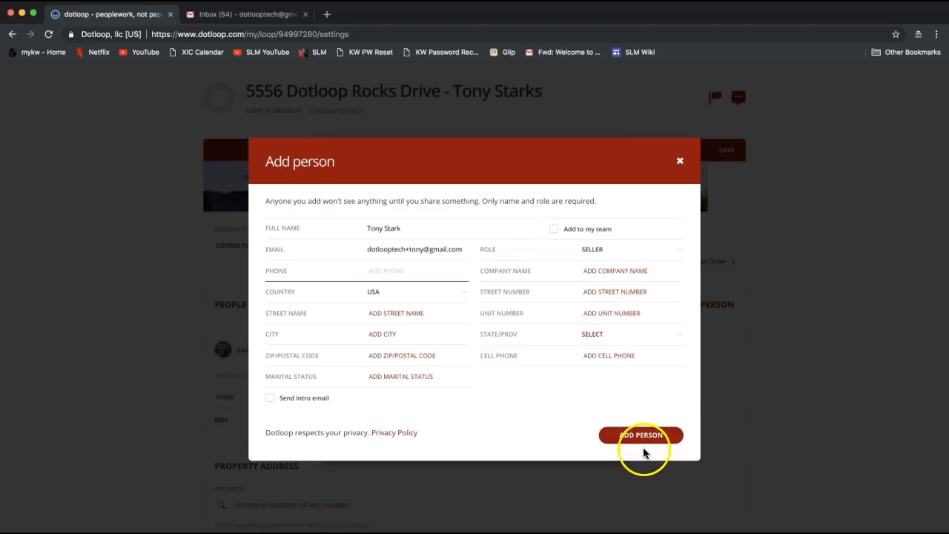
Step: Add the new Seller contact to the loop's people, then show the role options for your own entry
left_click(639, 442)
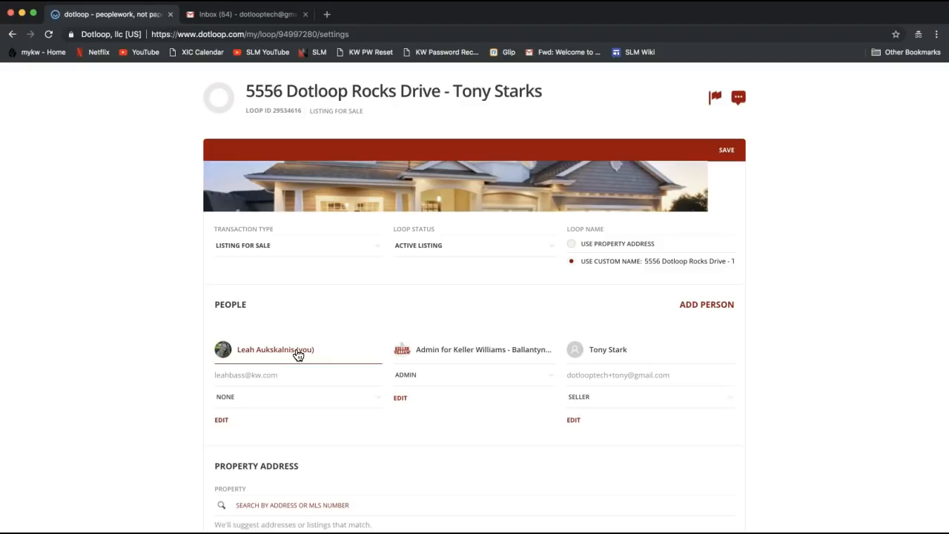
scroll(297, 355, "down", 1)
scroll(297, 355, "down", 2)
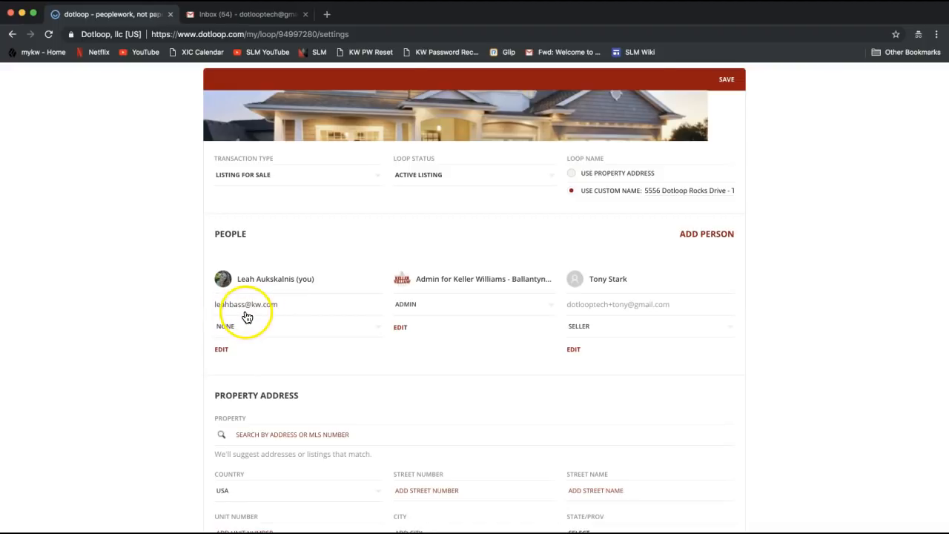
left_click(241, 333)
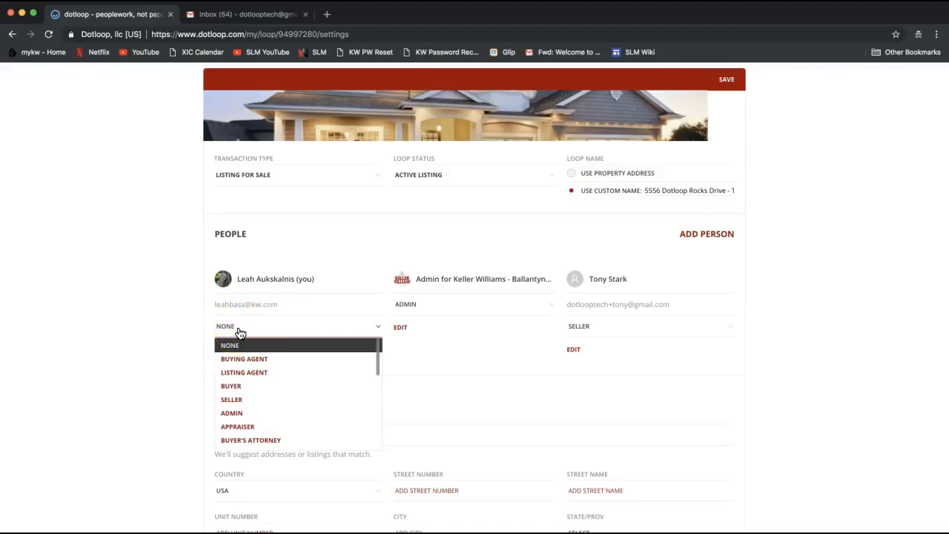
left_click(244, 373)
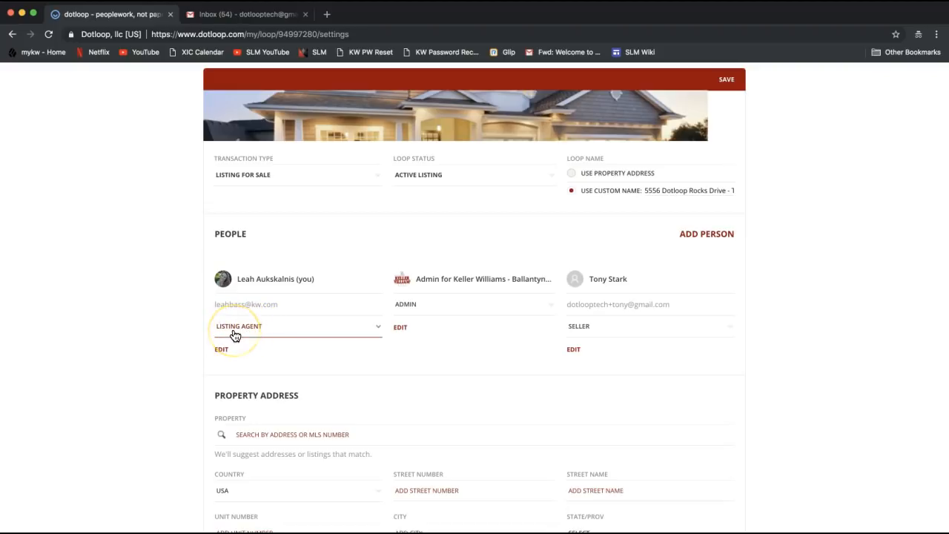
left_click(236, 333)
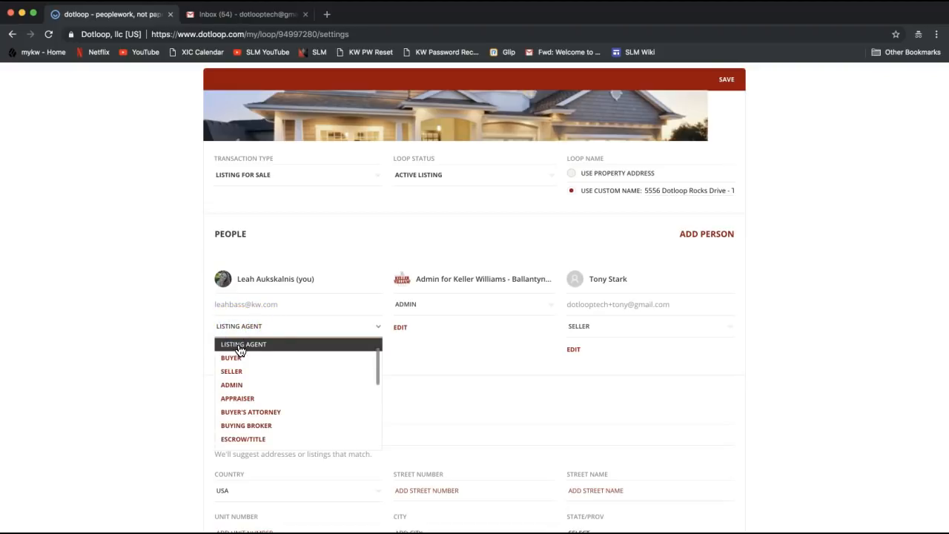
scroll(250, 371, "up", 1)
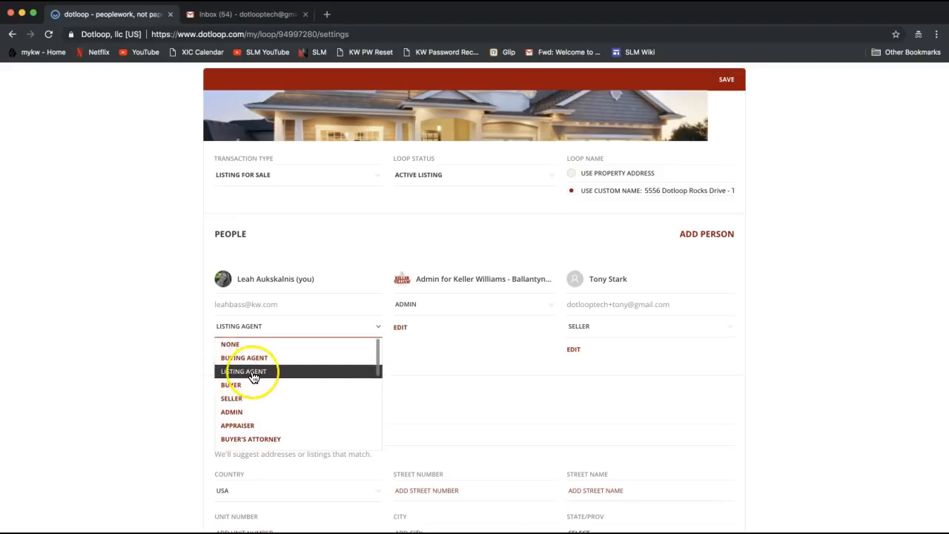
left_click(186, 371)
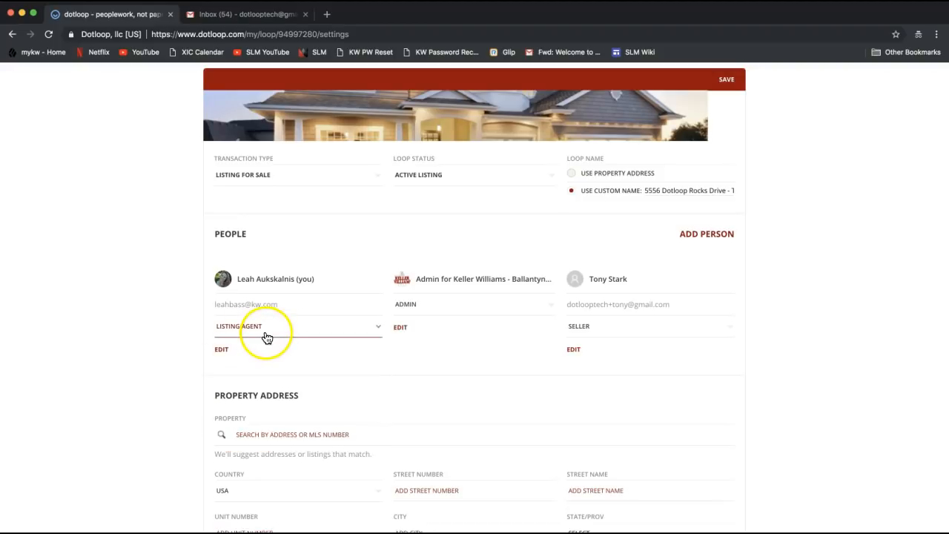
scroll(113, 410, "down", 2)
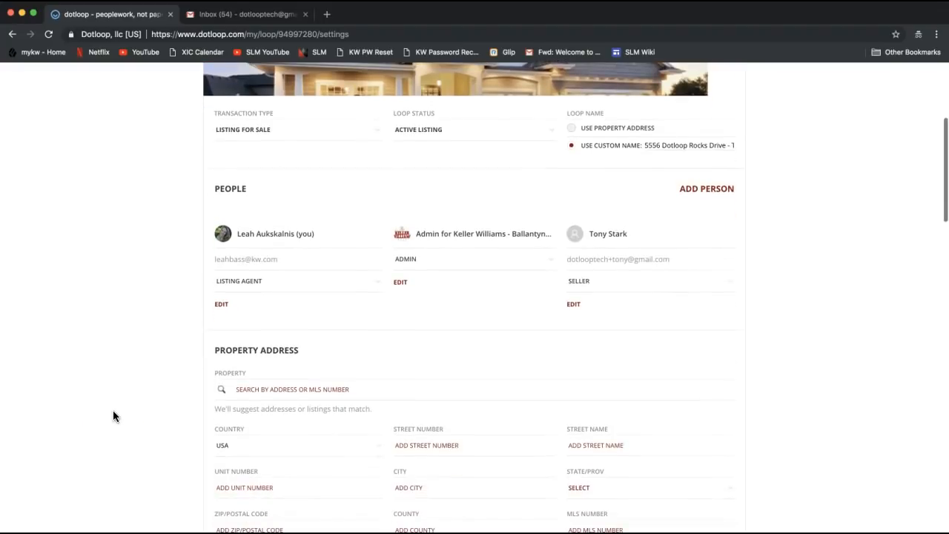
scroll(112, 335, "down", 3)
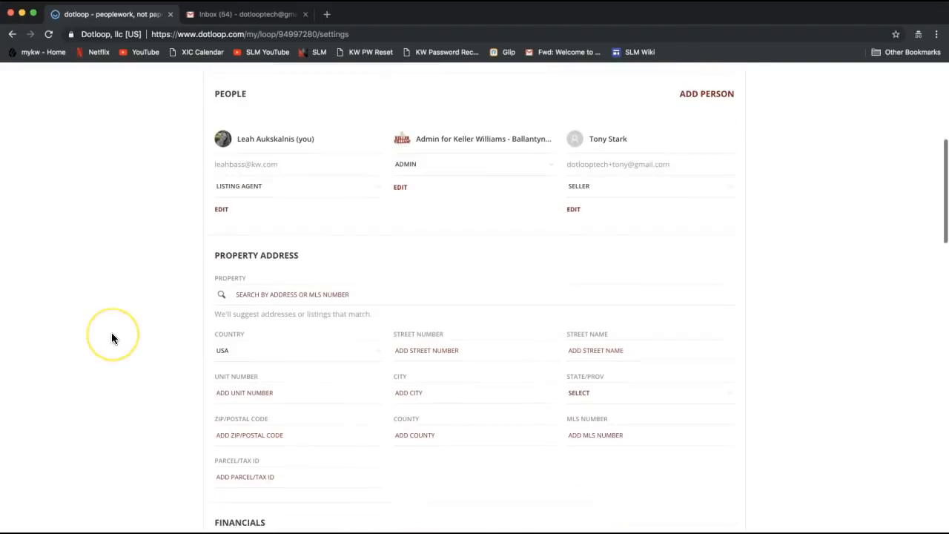
scroll(112, 335, "down", 4)
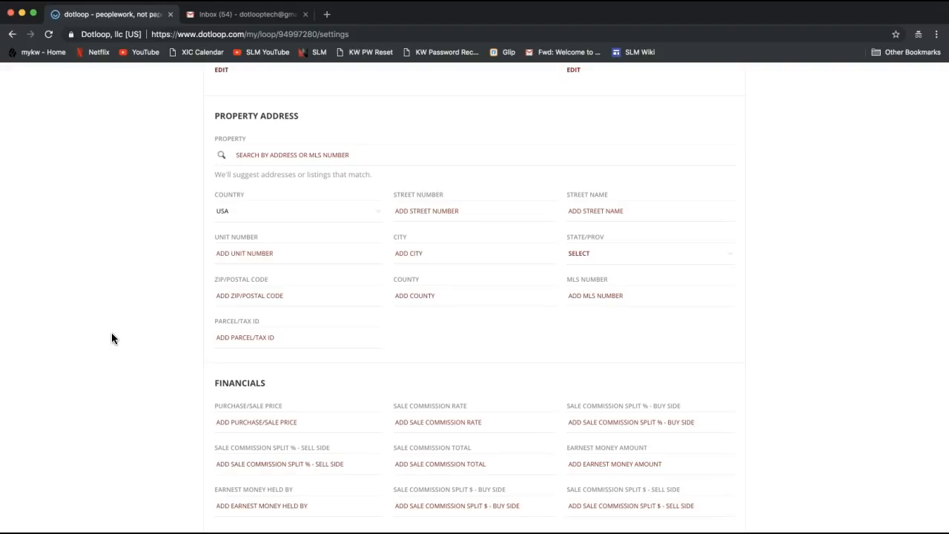
Step: Enter street number 5556 and street name Dotloop Rocks Drive
left_click_drag(213, 115, 312, 115)
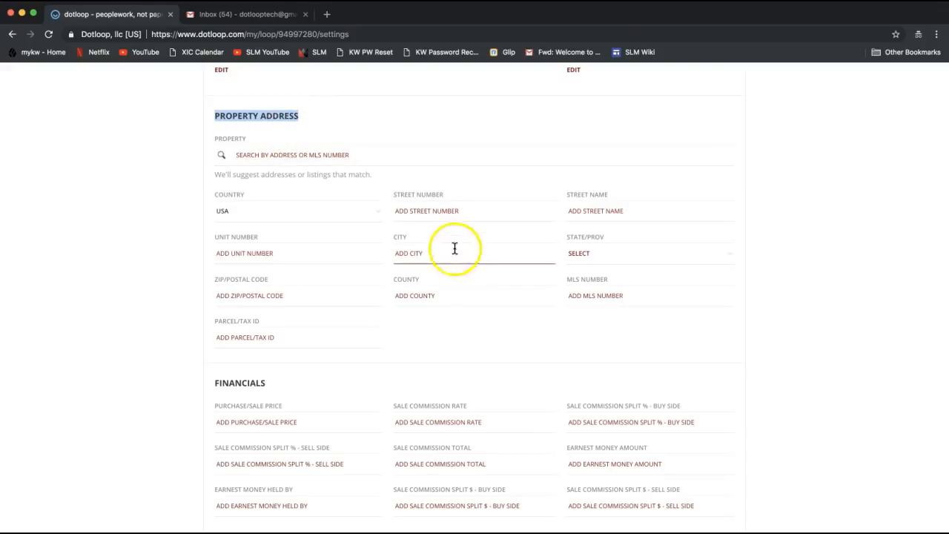
left_click(430, 214)
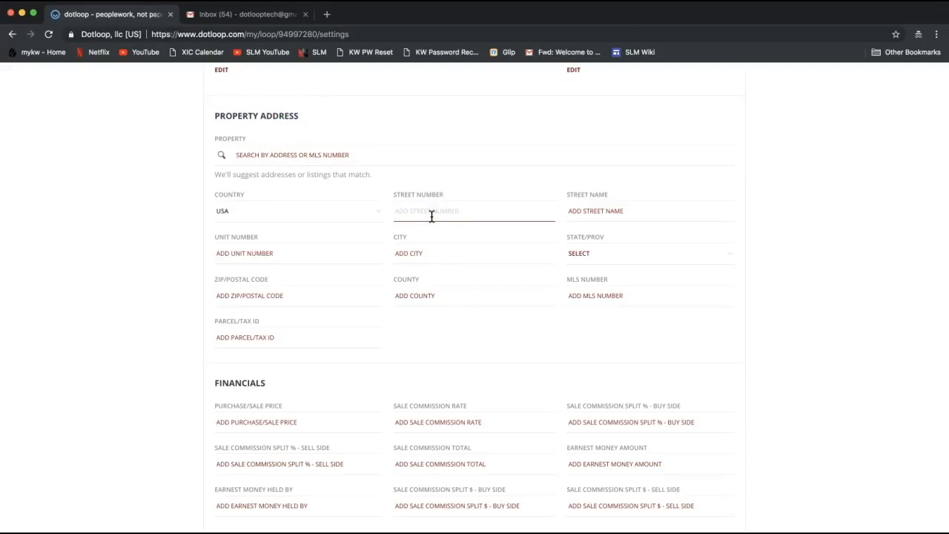
type("5556")
key("Tab")
left_click(408, 217)
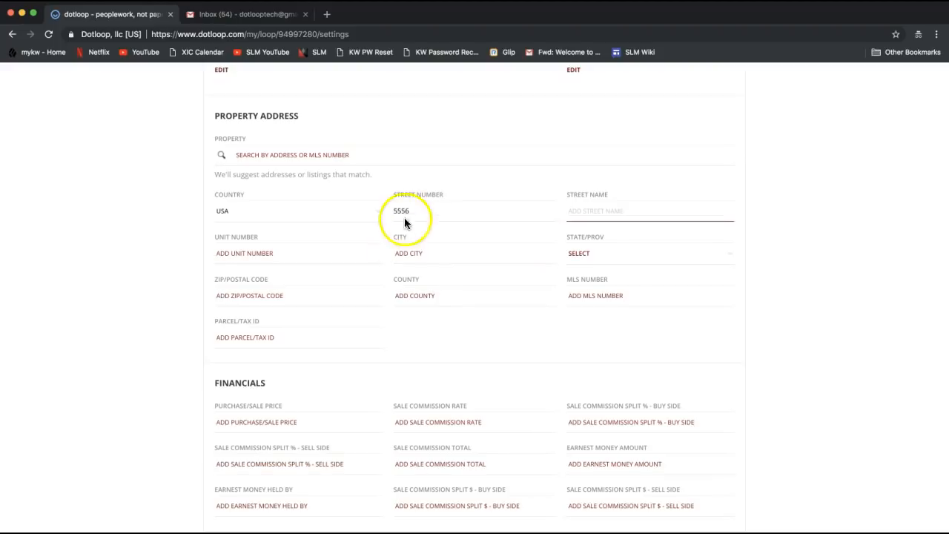
left_click(599, 216)
type("Dot")
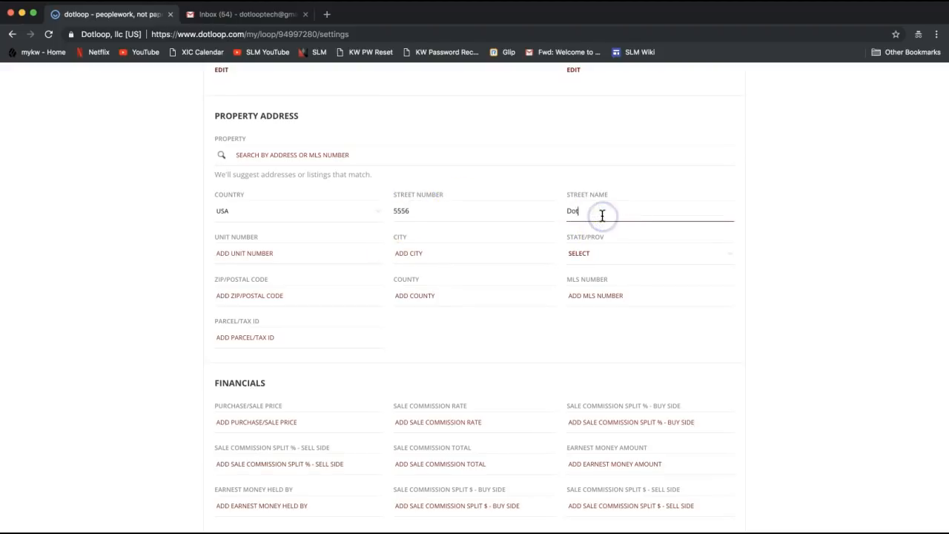
type("loop Rocks Drive")
Step: Fill in city Charlotte, state NC, ZIP 28277 and county Mecklenburg
key("Tab")
key("Tab")
type("Charl")
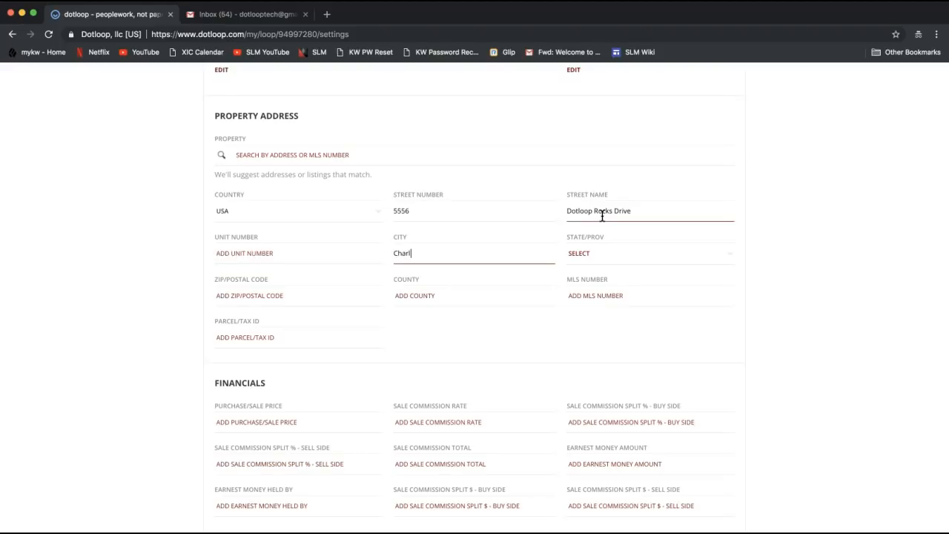
type("otte")
key("Tab")
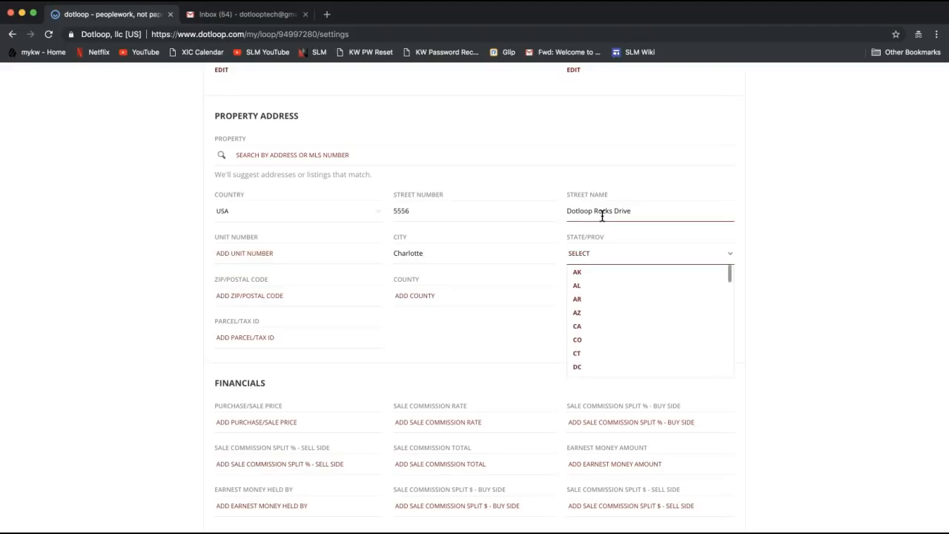
key("n")
key("Tab")
type("28173")
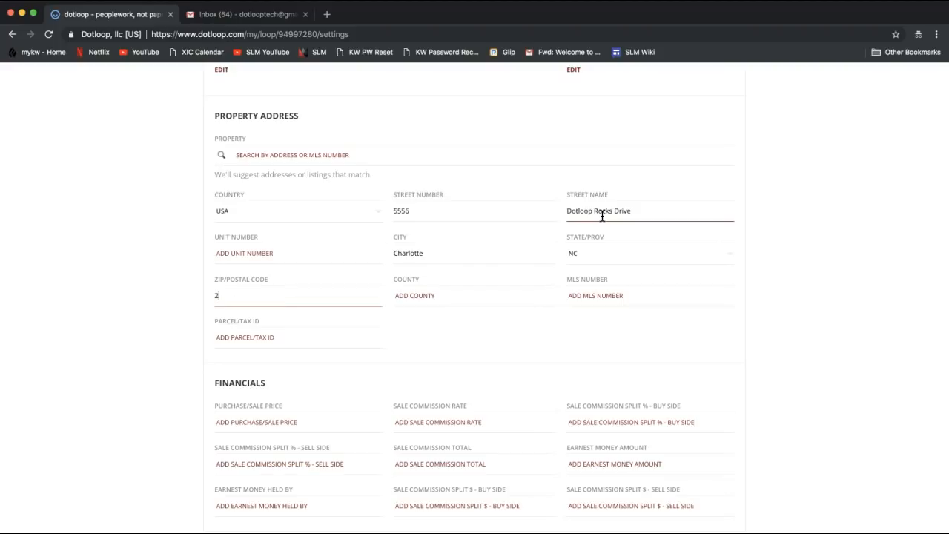
key("BackSpace")
key("BackSpace")
key("BackSpace")
type("277")
key("Tab")
type("Mecklenburg")
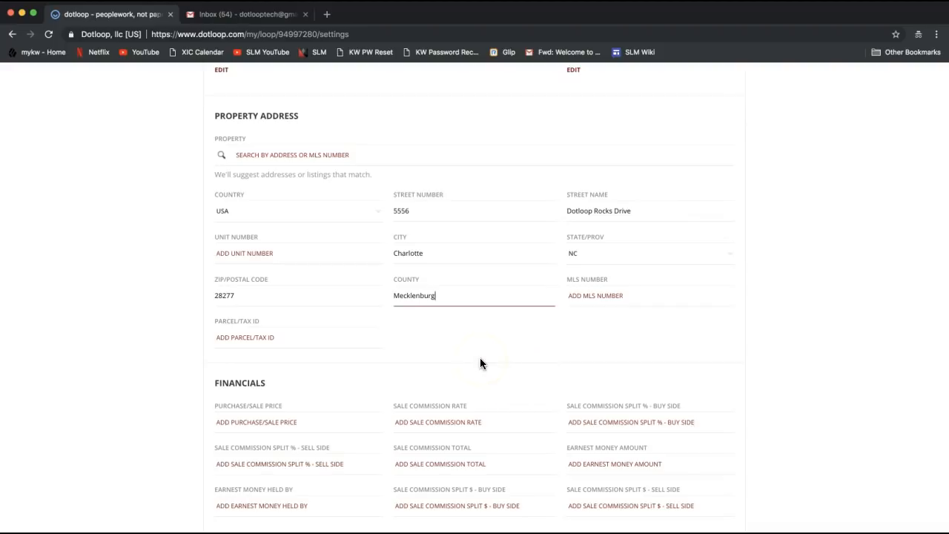
scroll(479, 358, "down", 5)
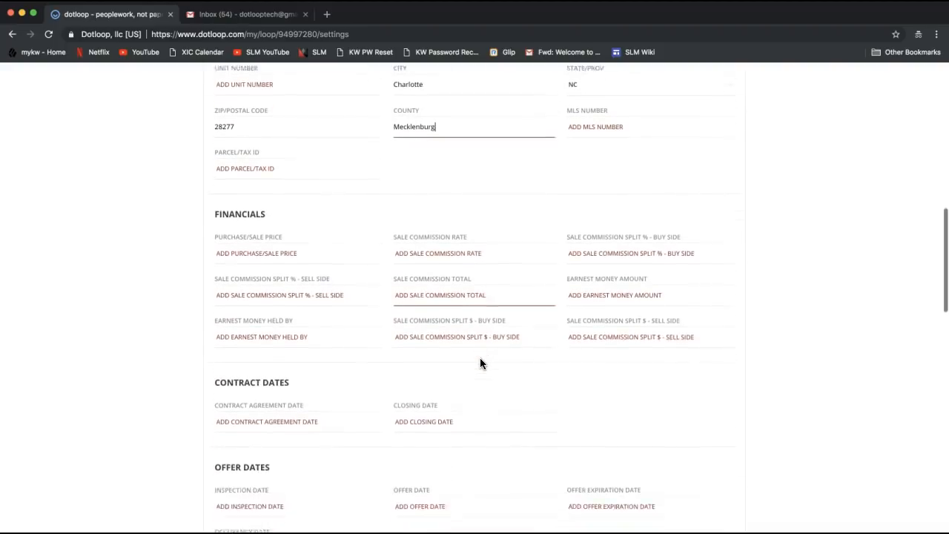
scroll(480, 363, "down", 2)
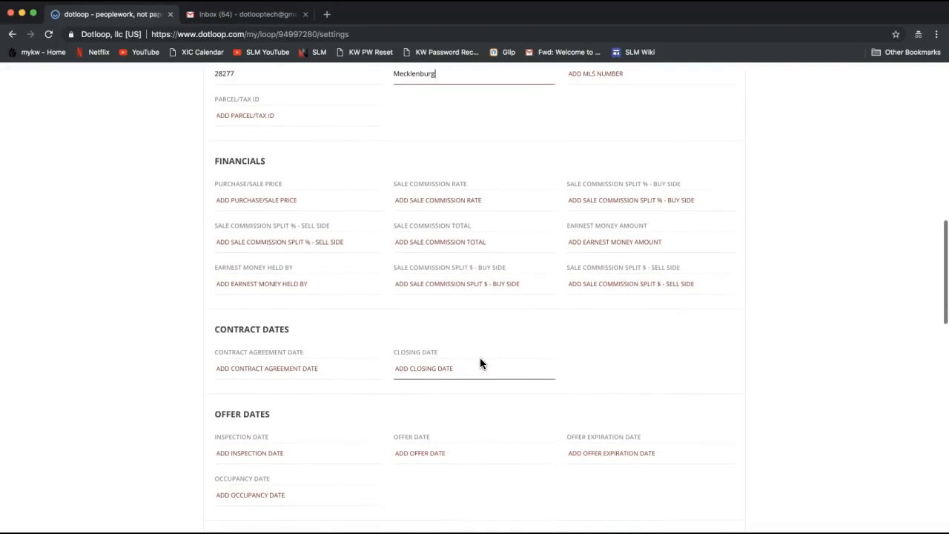
left_click(440, 353)
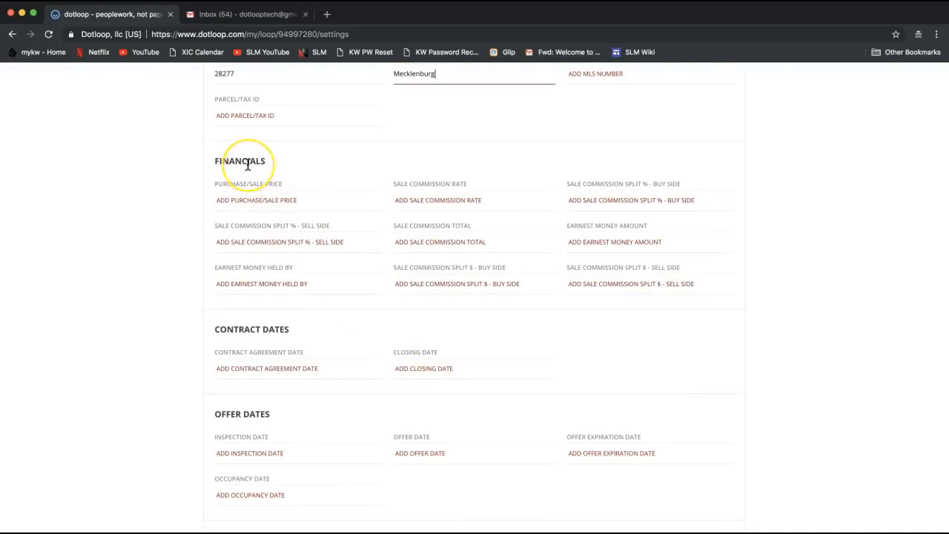
left_click(246, 346)
scroll(245, 347, "down", 3)
scroll(245, 350, "down", 4)
scroll(244, 347, "down", 10)
scroll(244, 347, "down", 6)
scroll(245, 347, "up", 9)
scroll(245, 347, "up", 20)
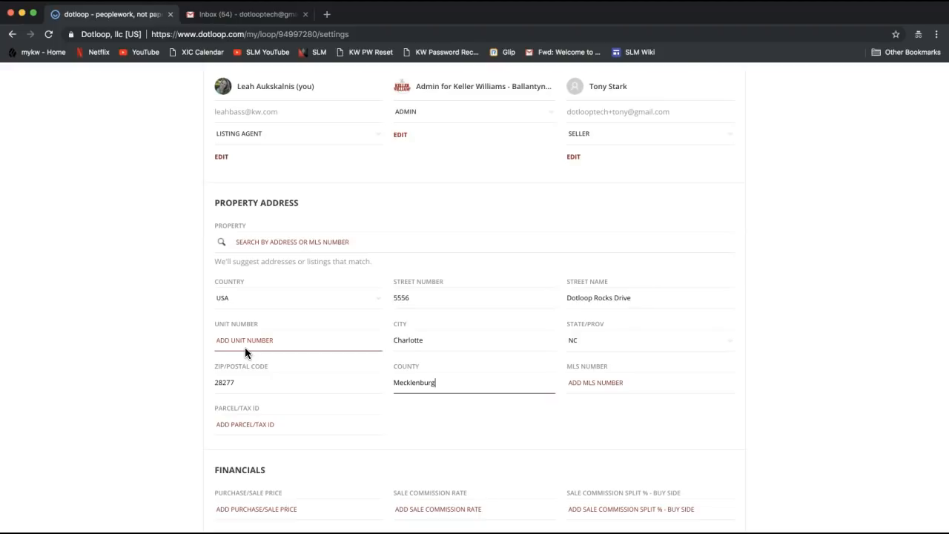
scroll(244, 347, "up", 5)
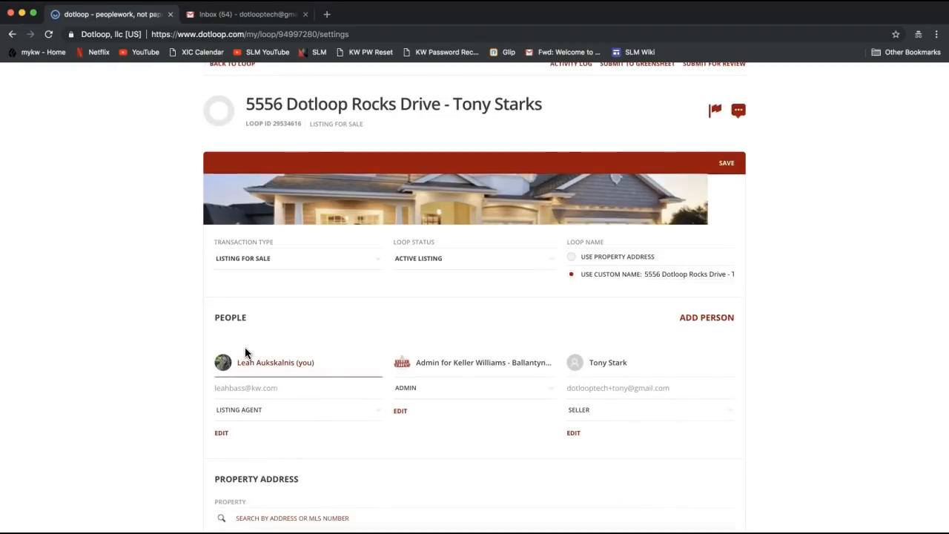
scroll(245, 352, "up", 3)
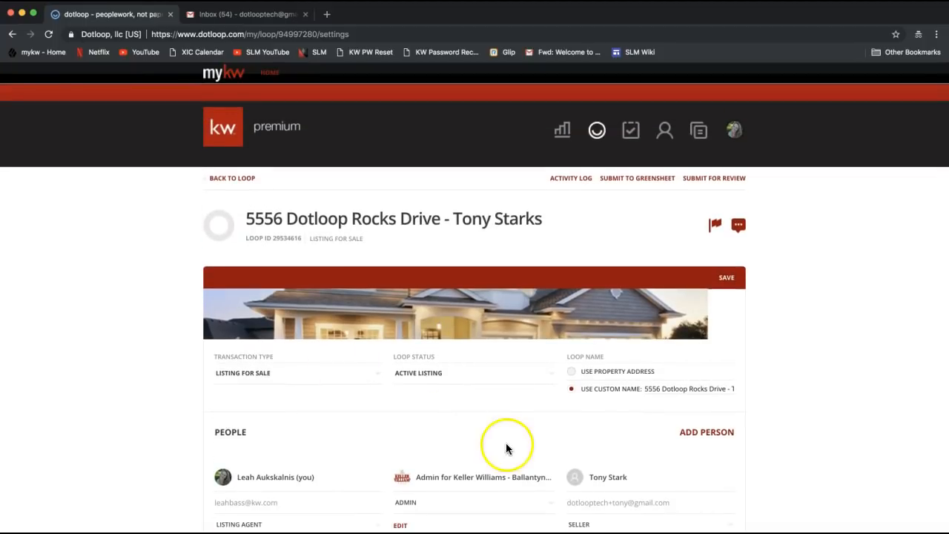
Step: Save the loop settings with the new property address and return to the loop page
left_click(730, 280)
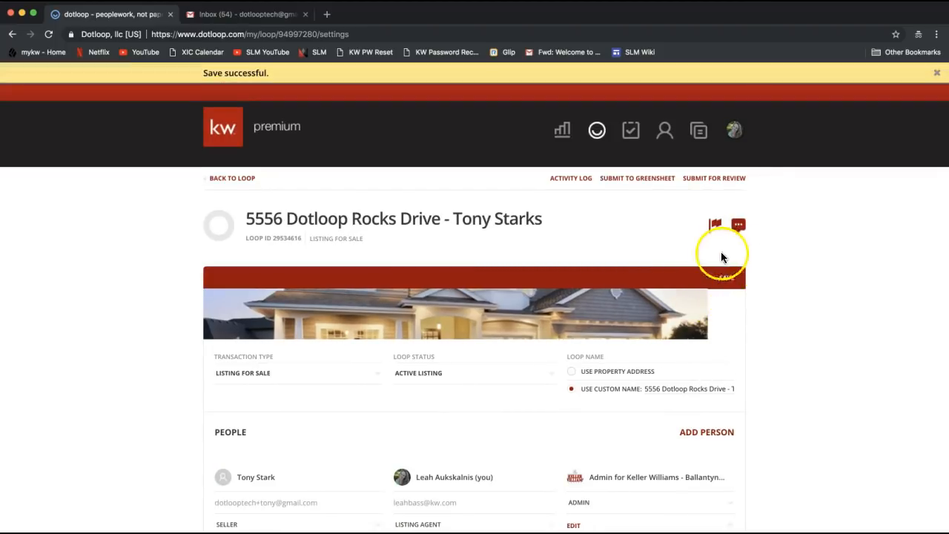
left_click(735, 292)
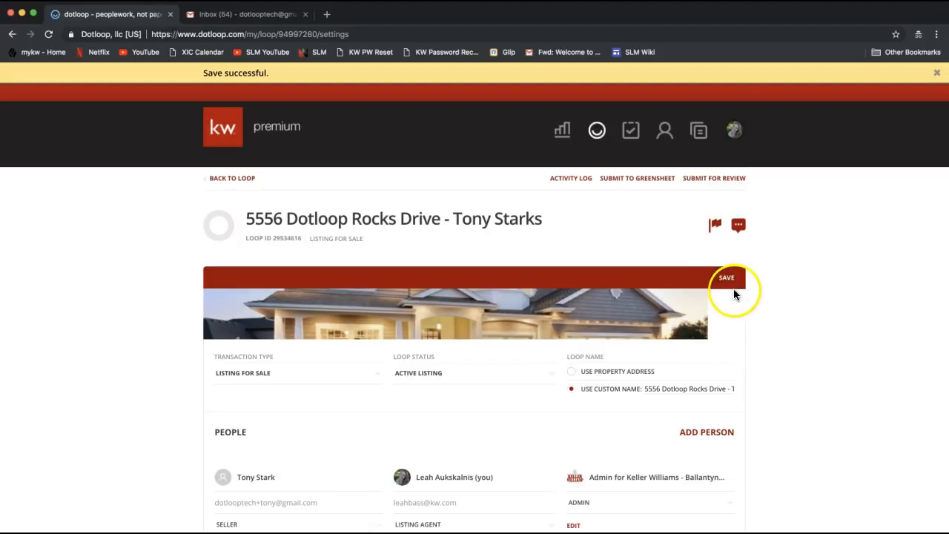
left_click(731, 291)
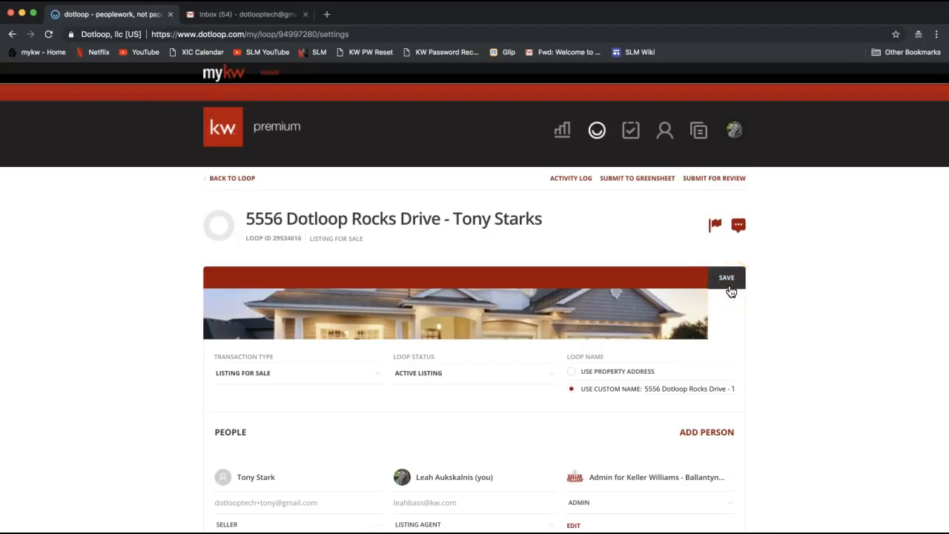
left_click(705, 259)
left_click(239, 185)
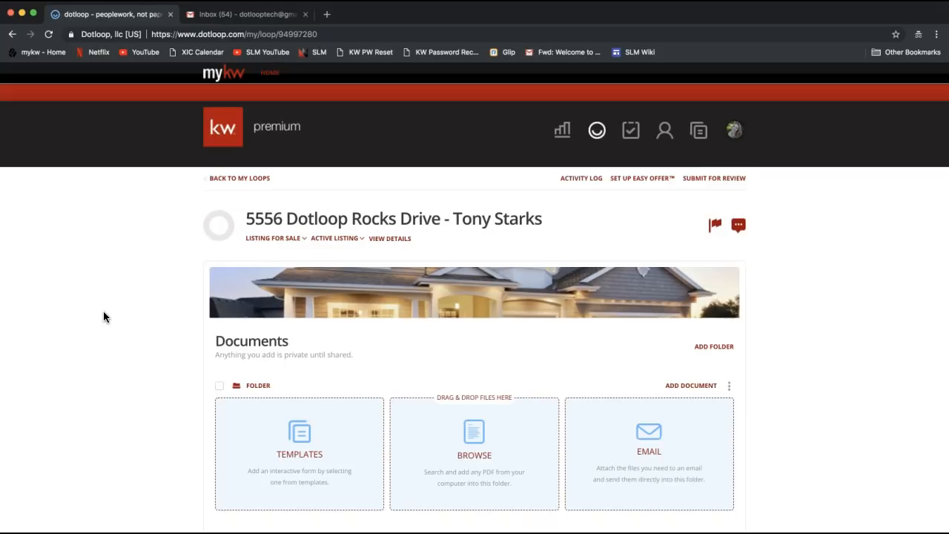
Step: Scroll down the loop page to the empty Documents area
scroll(103, 311, "down", 2)
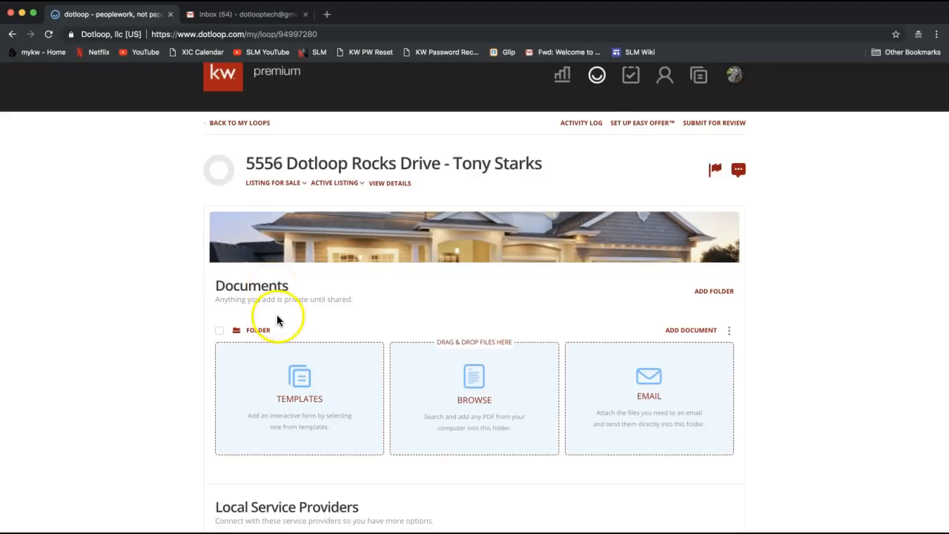
scroll(277, 318, "down", 1)
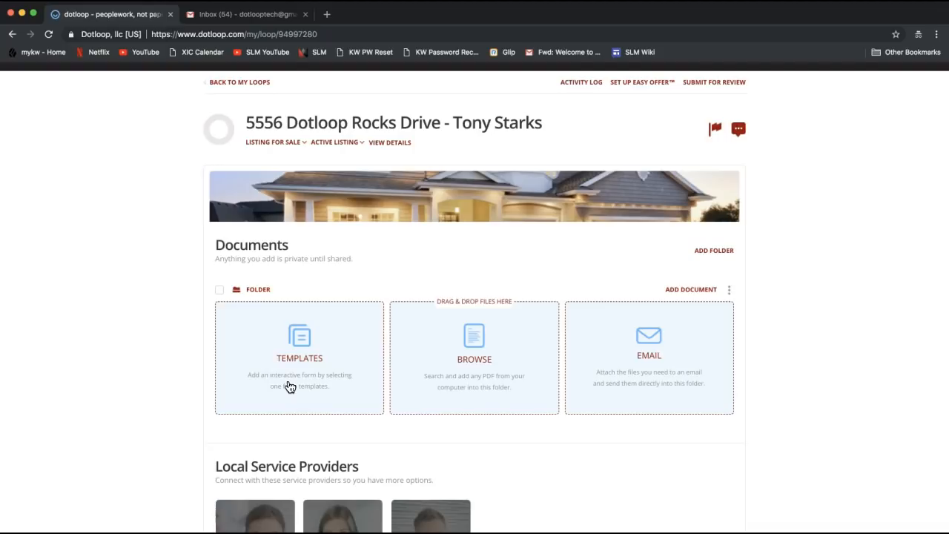
Step: Open the Templates card to choose template documents for the loop
left_click(298, 359)
left_click(298, 360)
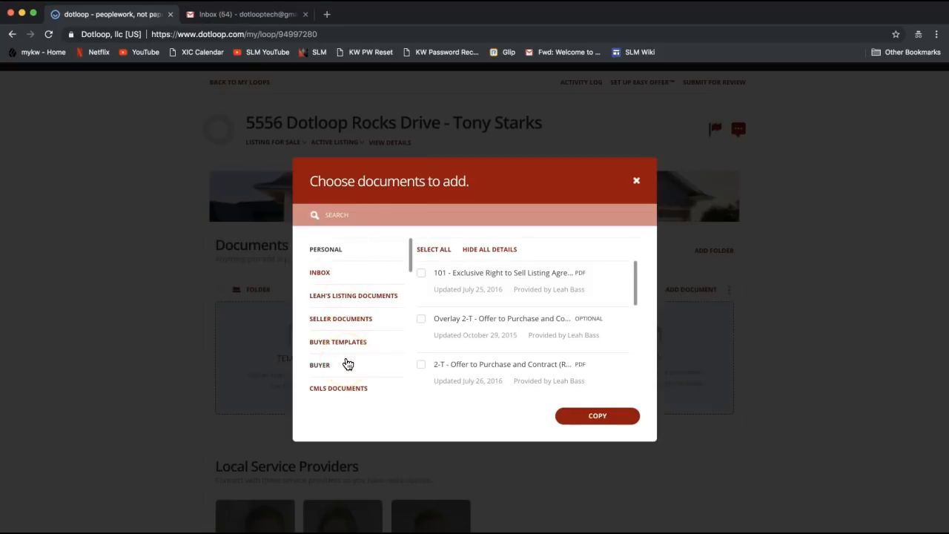
left_click_drag(413, 258, 409, 388)
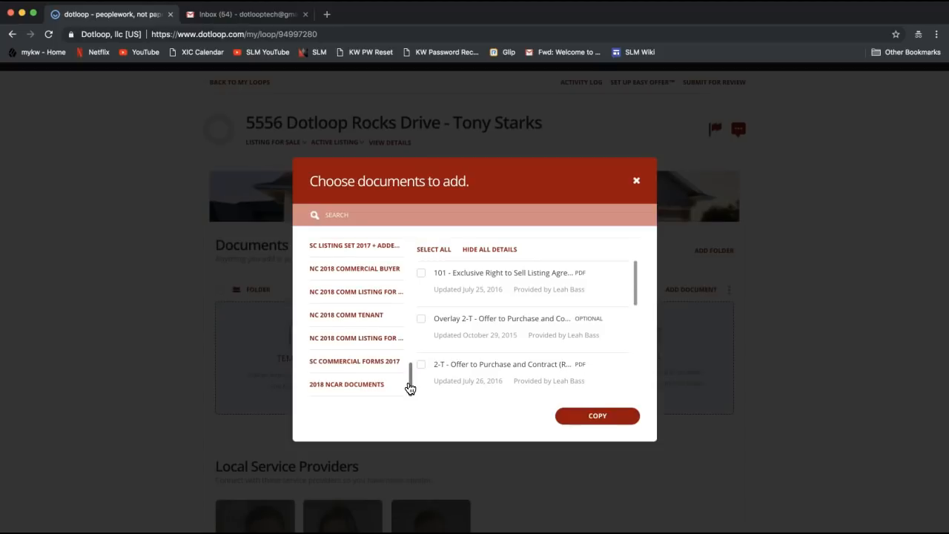
Step: Select the 2018 NCAR DOCUMENTS category to list its forms
left_click(372, 385)
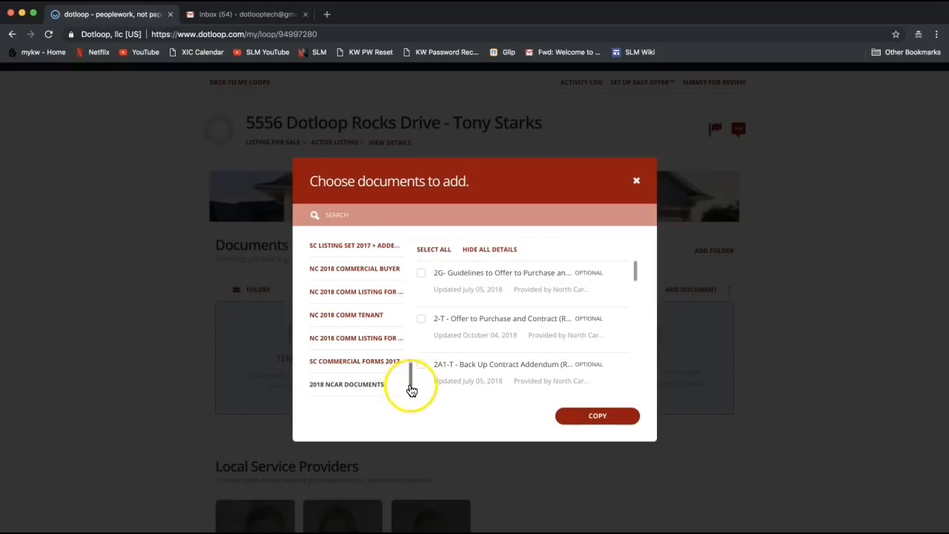
mouse_move(412, 387)
left_mouse_down()
mouse_move(408, 350)
mouse_move(409, 392)
left_mouse_up()
left_click(412, 389)
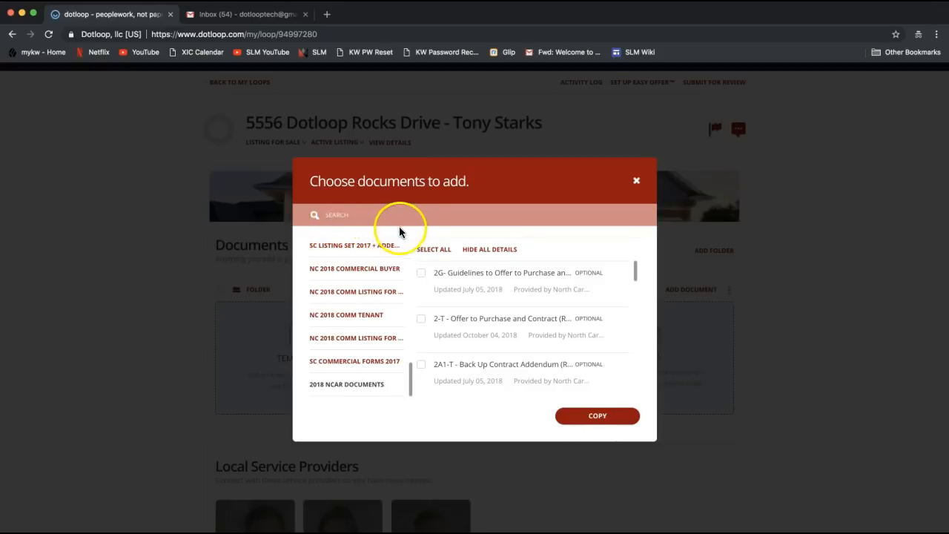
Step: Search the forms for 'listing' and tick 101 - Exclusive Right to Sell Listing Agreement
left_click(334, 215)
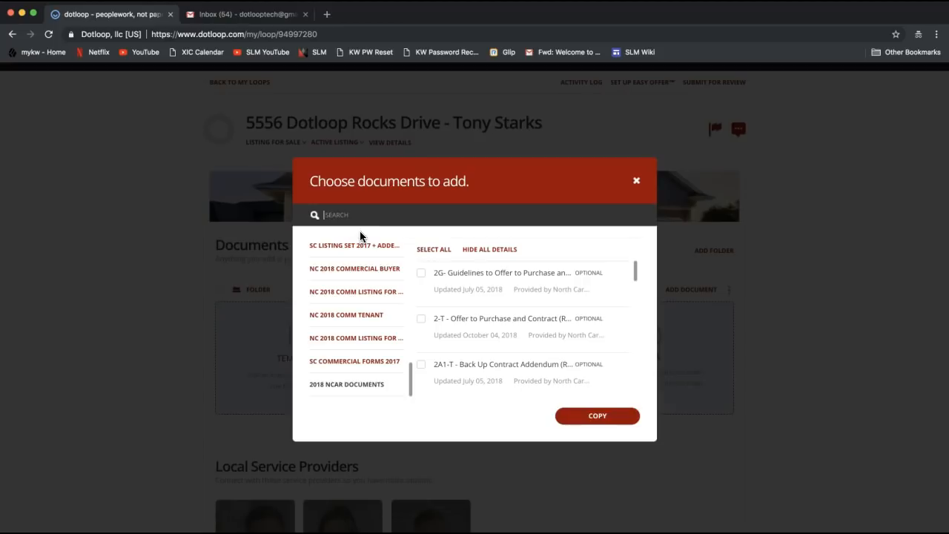
type("listing")
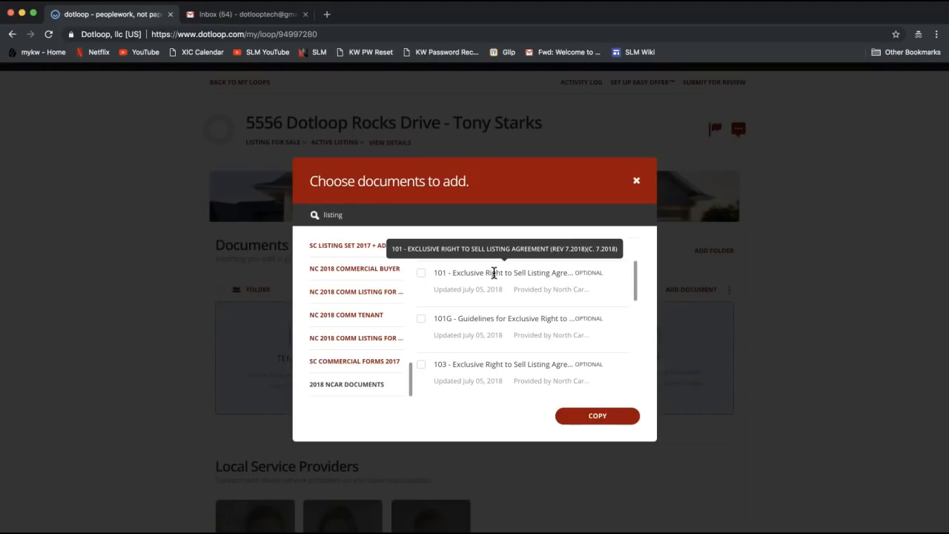
left_click(420, 274)
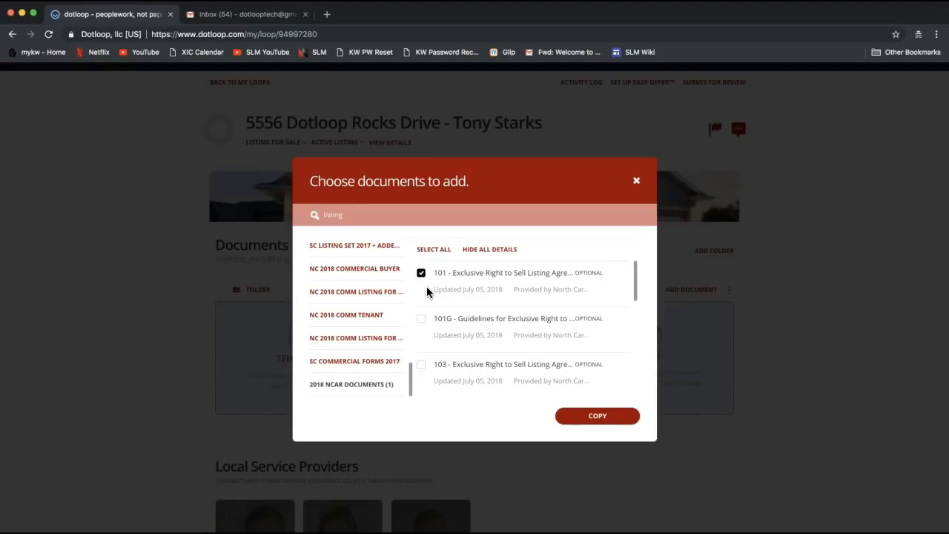
Step: Copy the 101 listing agreement into the loop, confirm the import, and open it
left_click(606, 416)
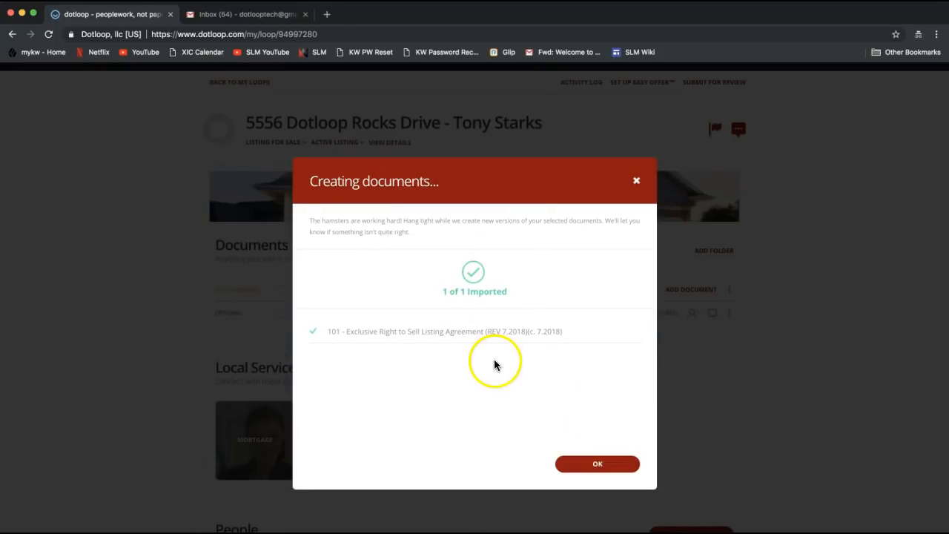
left_click(604, 470)
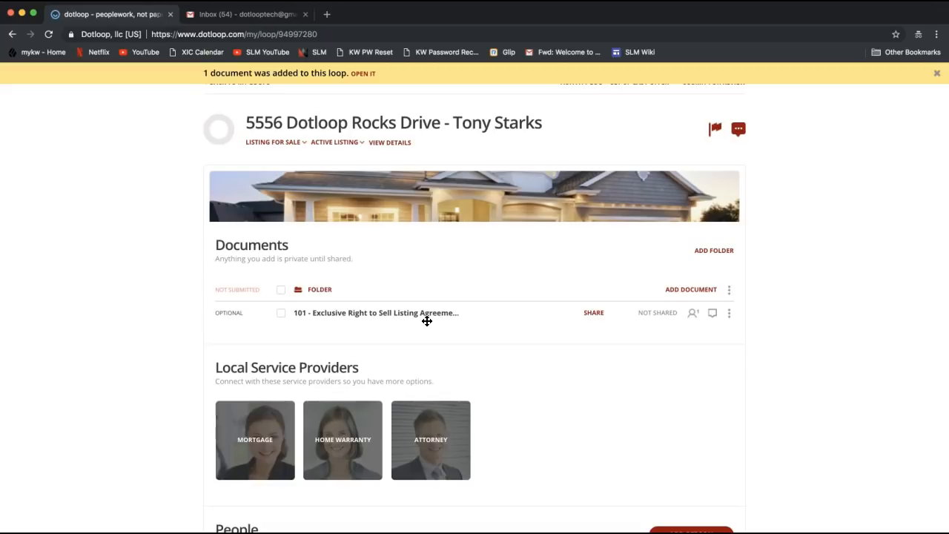
left_click(355, 316)
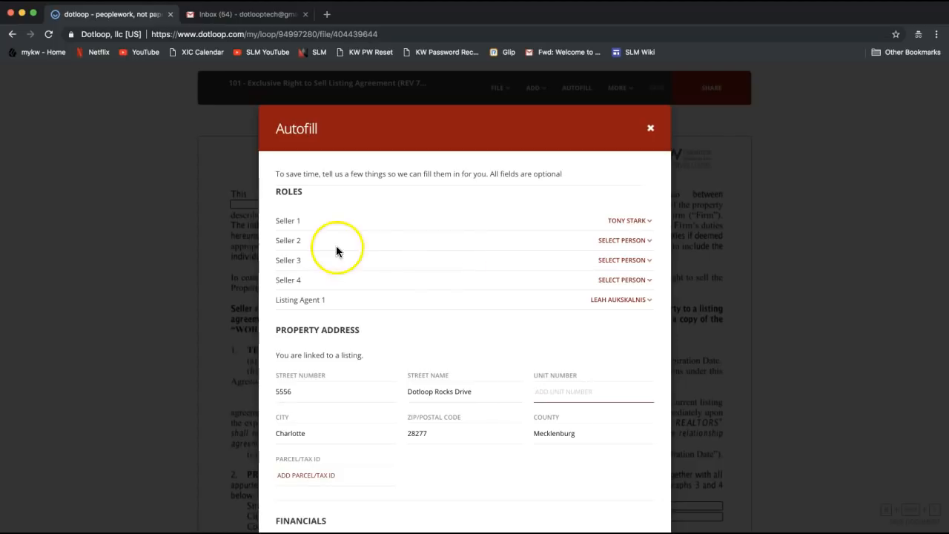
double_click(287, 191)
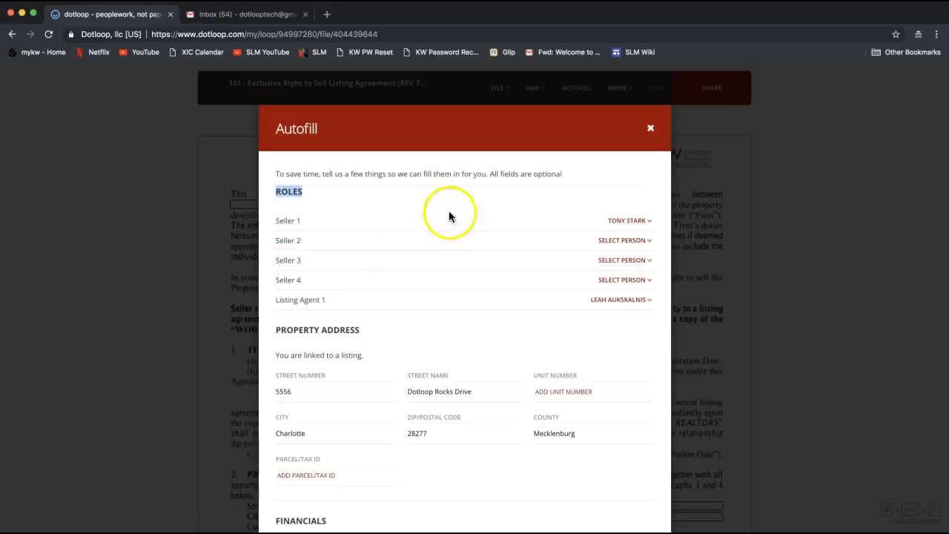
left_click(630, 226)
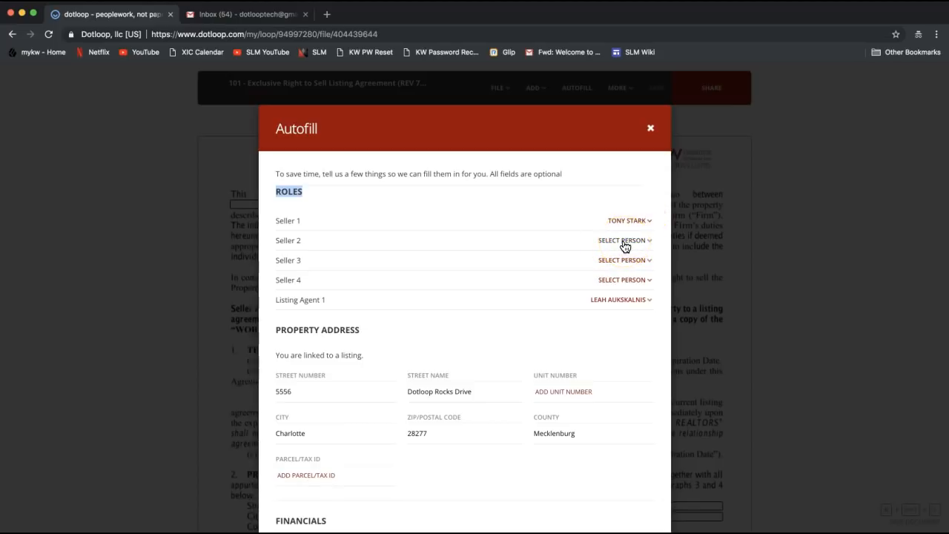
left_click(623, 245)
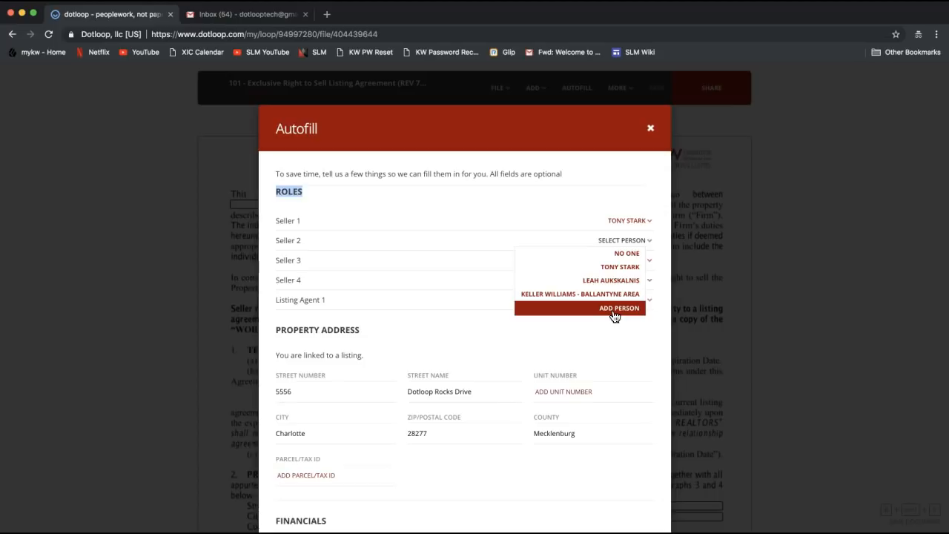
left_click(447, 236)
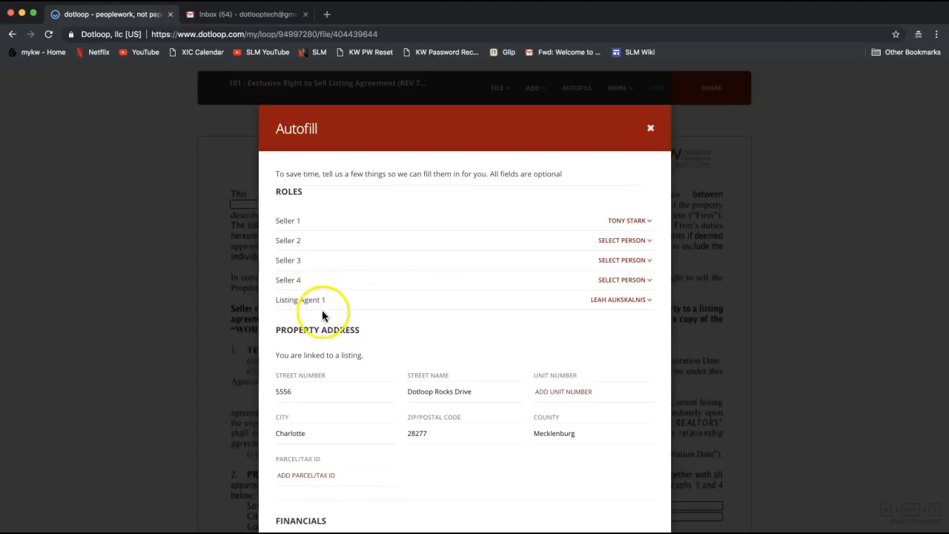
left_click(622, 303)
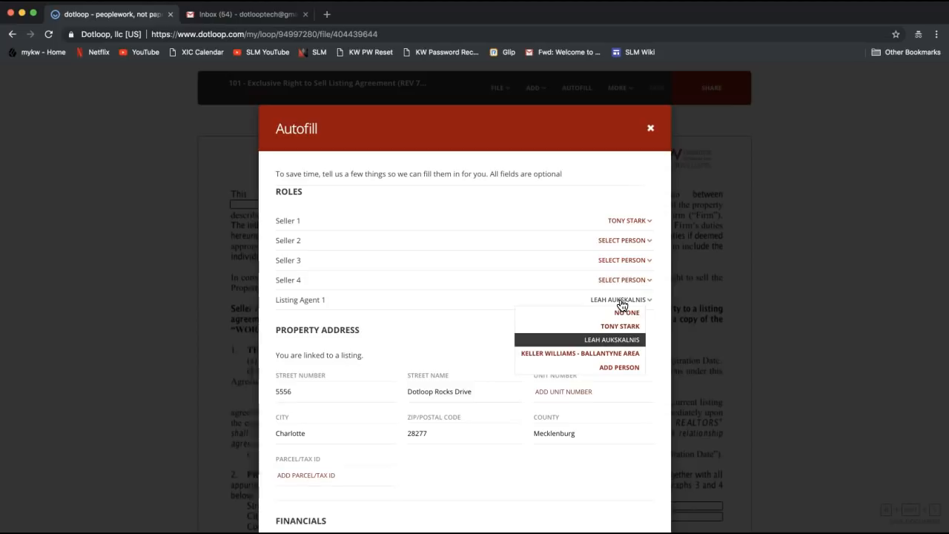
left_click(609, 341)
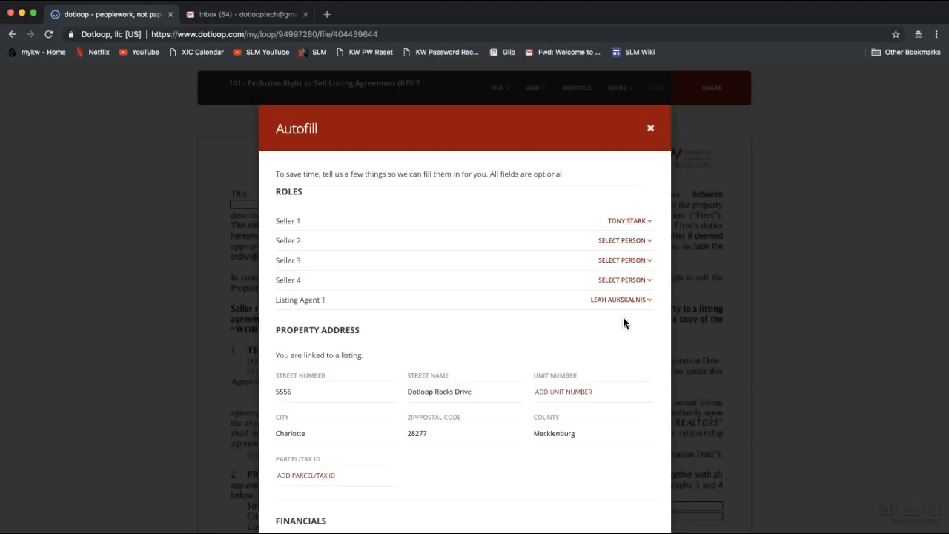
Step: Scroll to the bottom of the Autofill dialog and autofill the listing agreement from the loop details
scroll(623, 317, "down", 4)
scroll(622, 316, "down", 2)
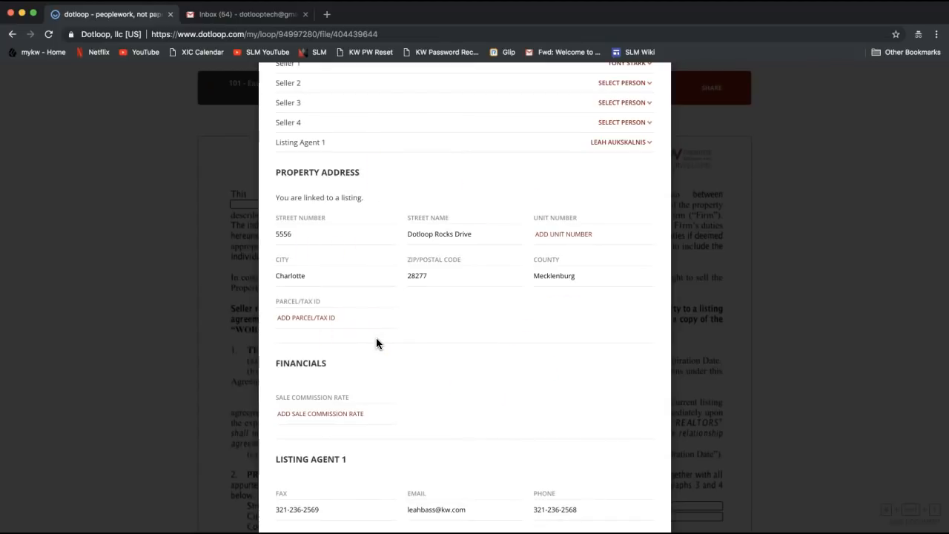
scroll(376, 338, "down", 4)
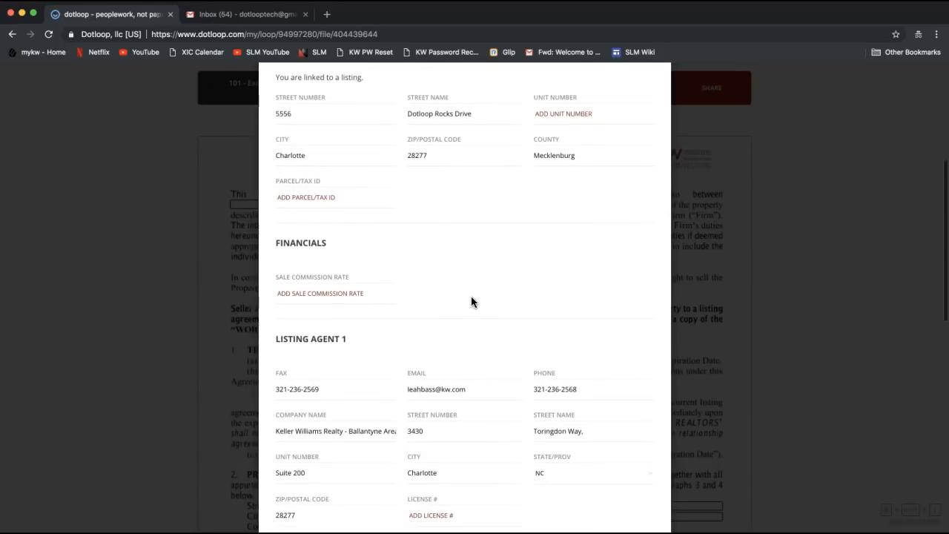
scroll(428, 292, "down", 2)
scroll(428, 292, "down", 1)
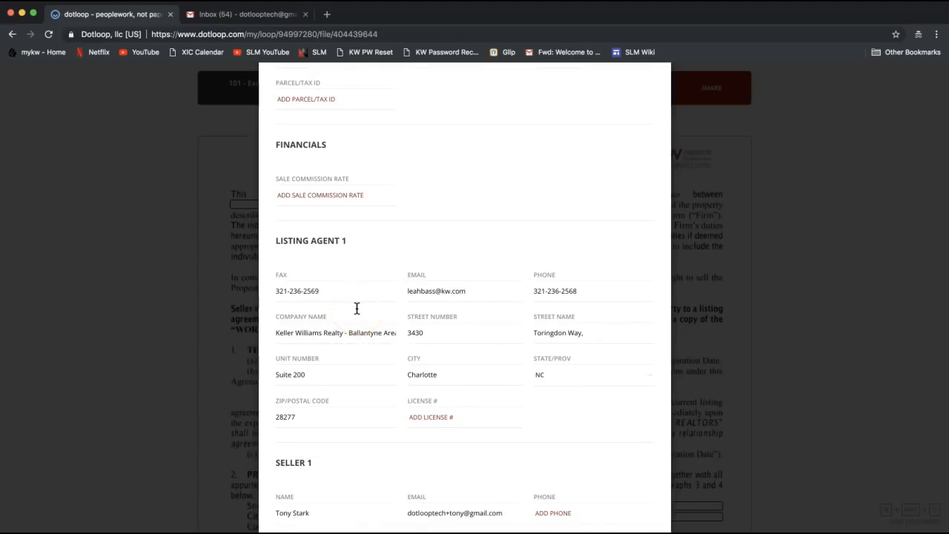
scroll(357, 308, "down", 5)
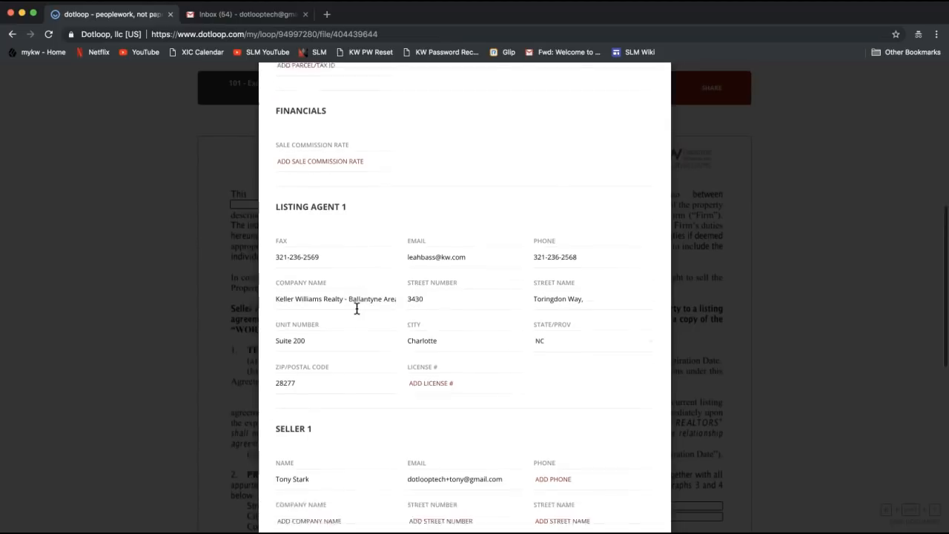
scroll(356, 308, "down", 9)
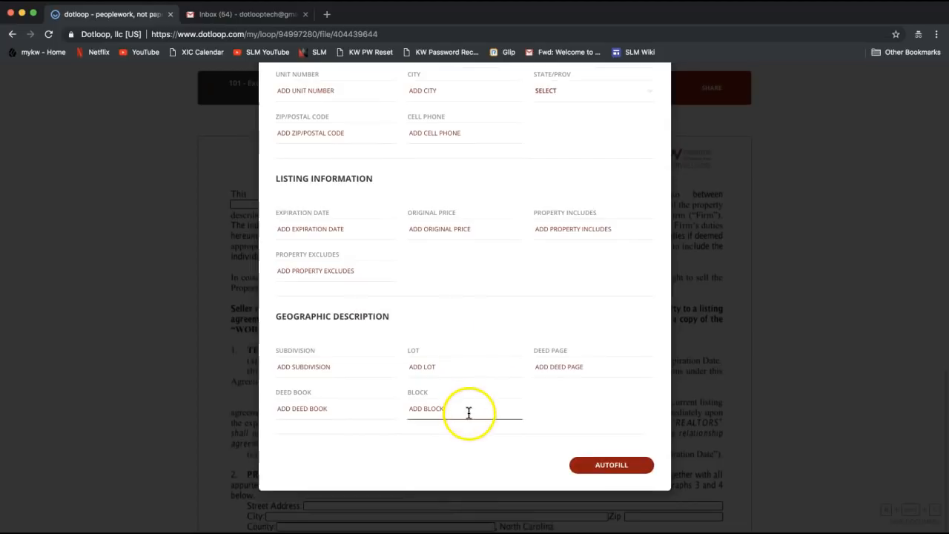
left_click(615, 474)
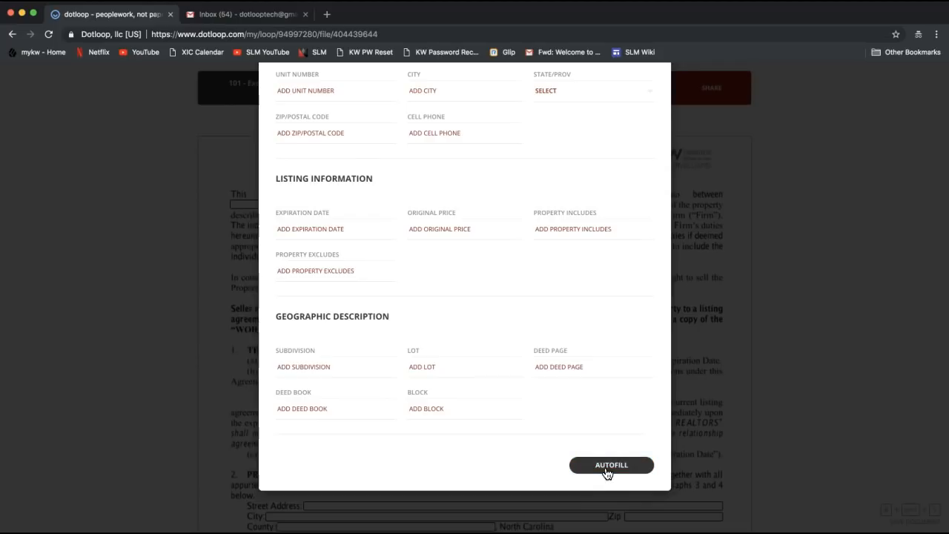
left_click(607, 468)
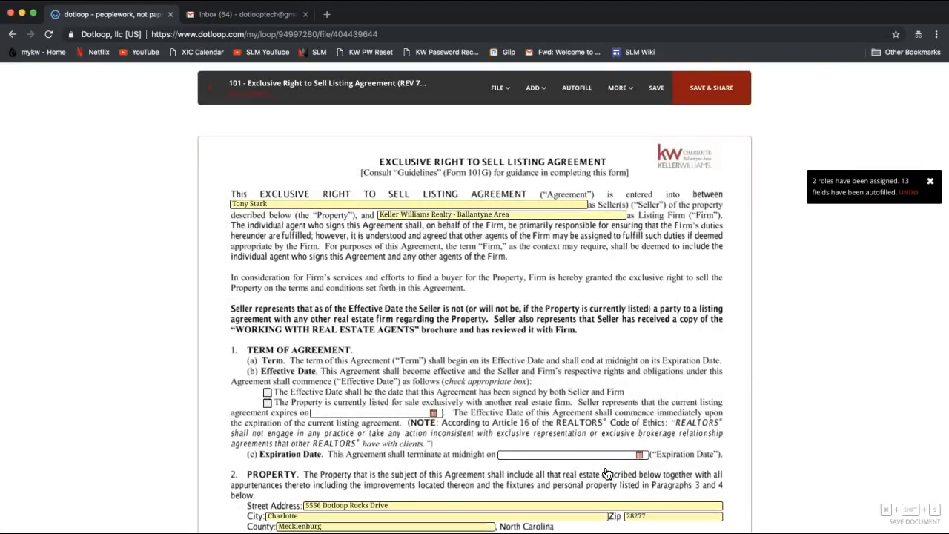
left_click(293, 203)
left_click(421, 217)
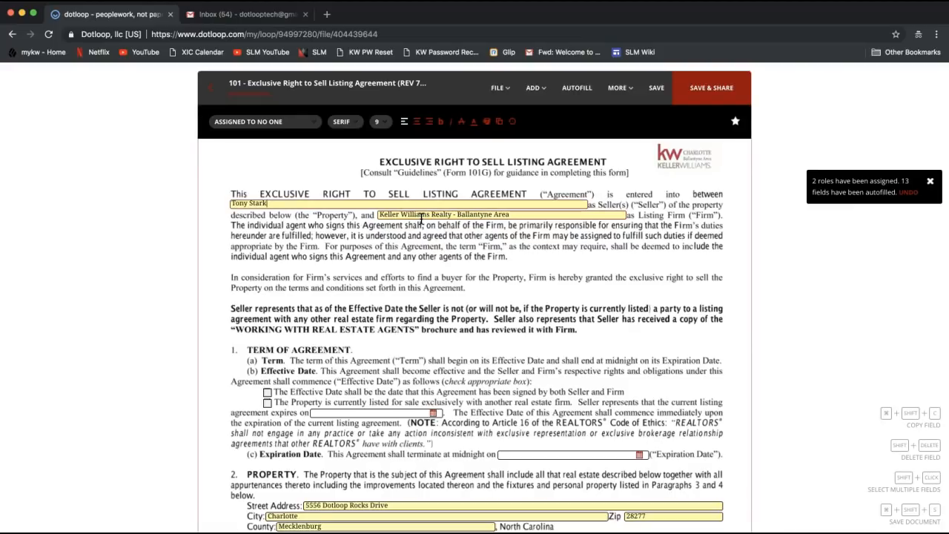
scroll(417, 302, "down", 2)
left_click(416, 302)
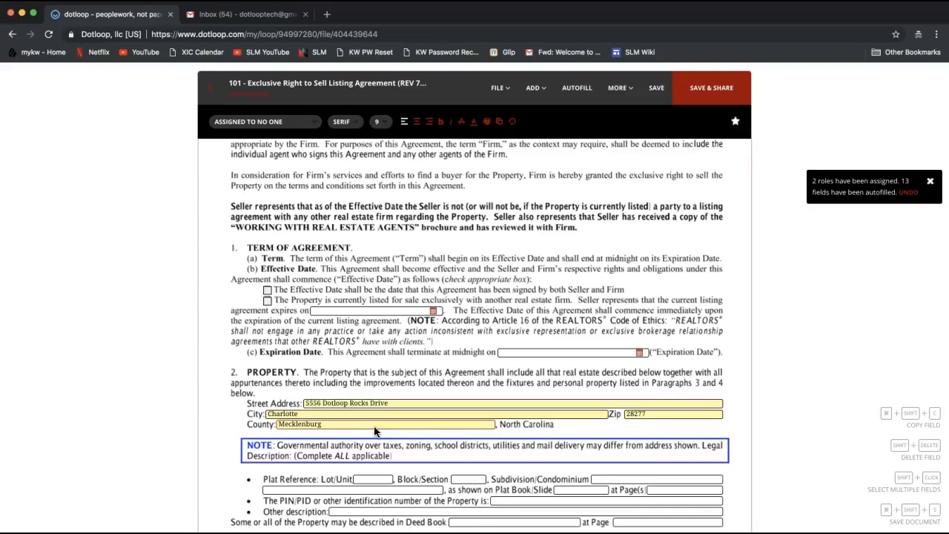
scroll(374, 432, "up", 3)
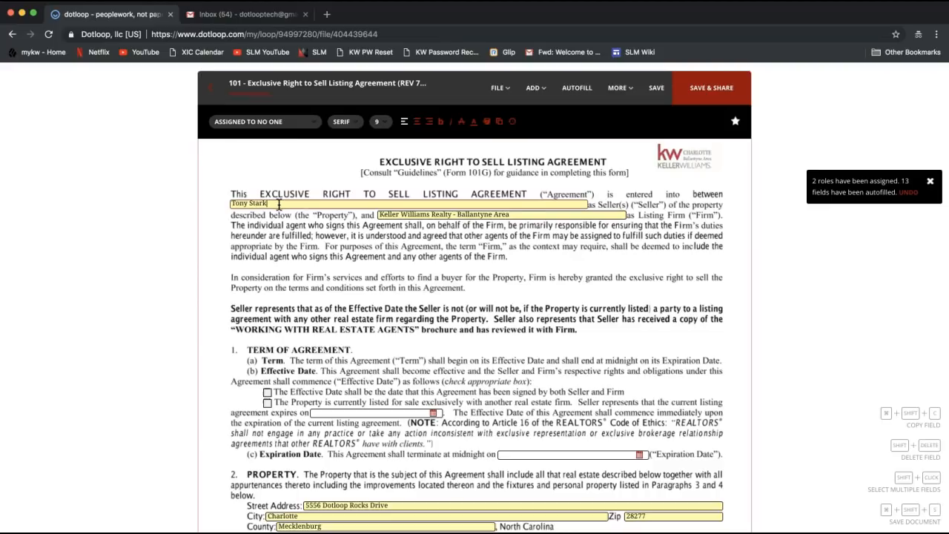
Step: Add the second seller's name and change the county to 'Mecklenburg County'
type("and Pepper Potts")
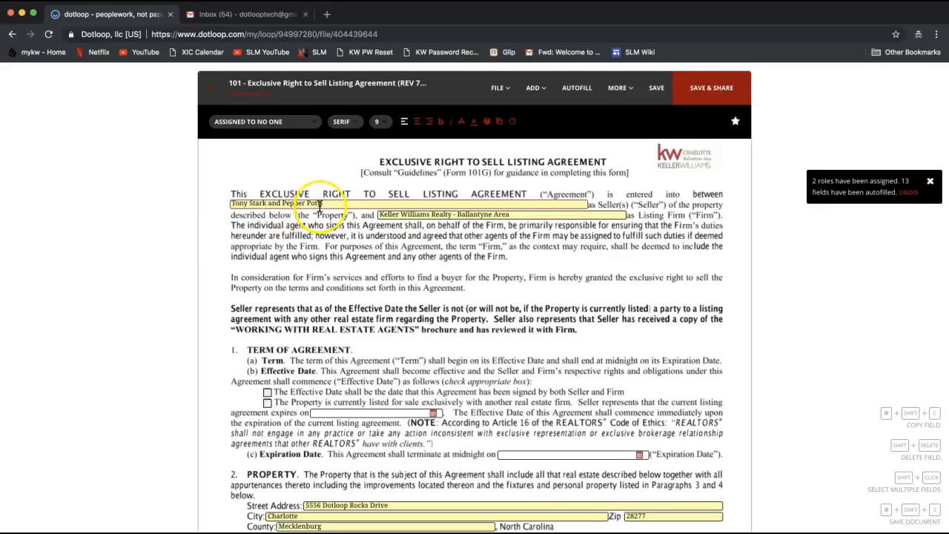
scroll(305, 350, "down", 2)
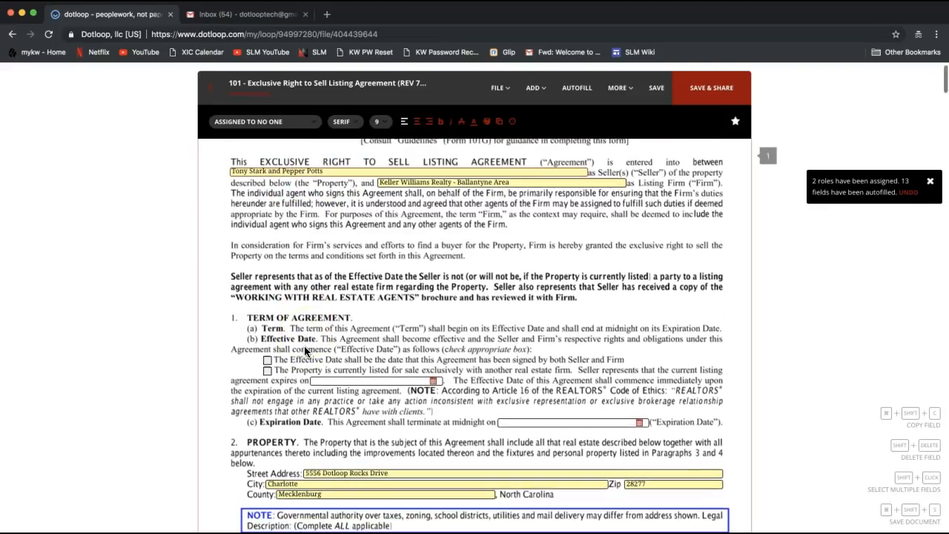
left_click(315, 483)
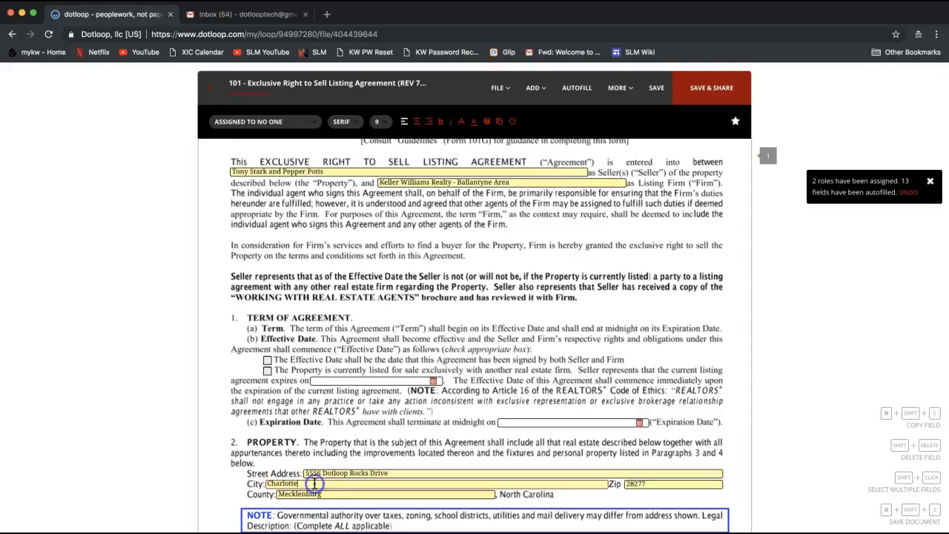
left_click(341, 494)
left_click(341, 494)
type("County")
scroll(363, 460, "down", 1)
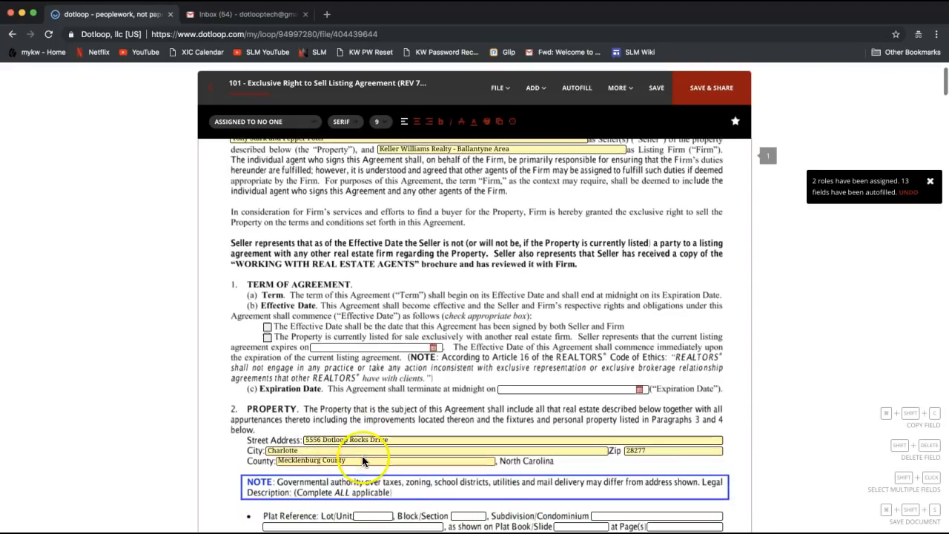
scroll(361, 450, "up", 2)
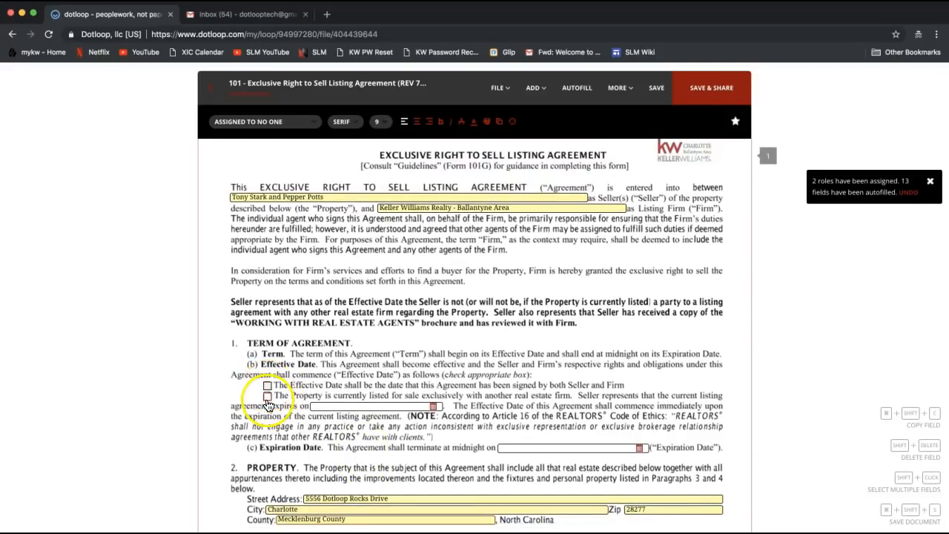
Step: Check the Effective Date box for a property currently listed exclusively with another real estate firm
left_click(268, 395)
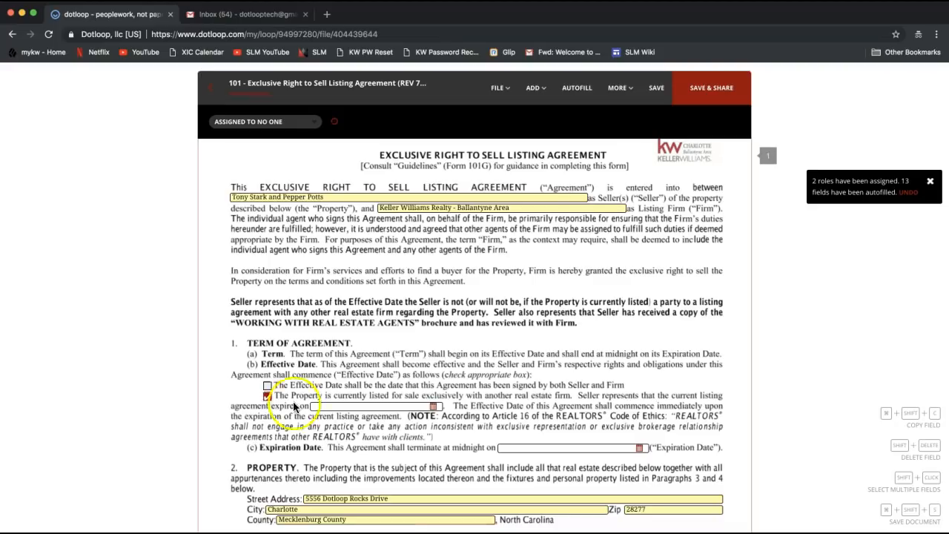
scroll(381, 411, "down", 3)
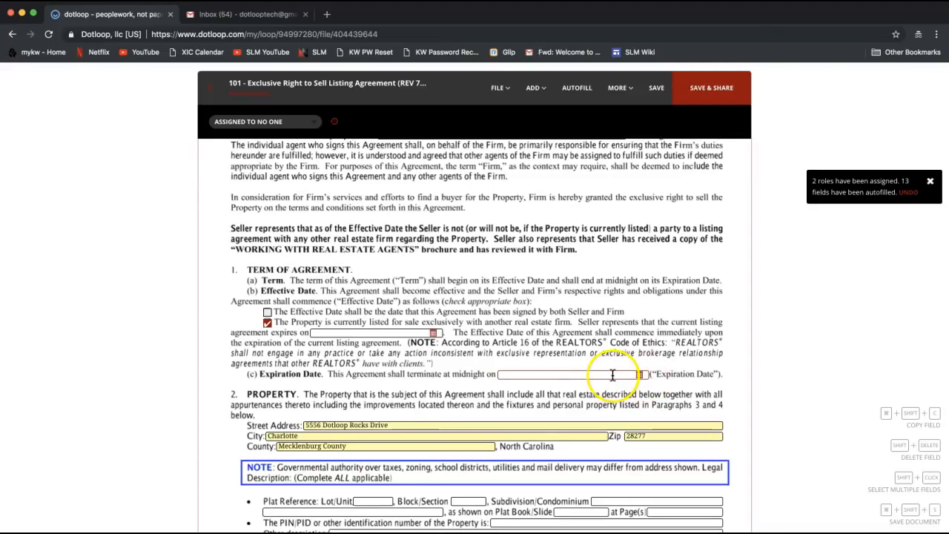
Step: Pick February 1, 2019 from the calendar as the Expiration Date (02/01/2019)
left_click(613, 375)
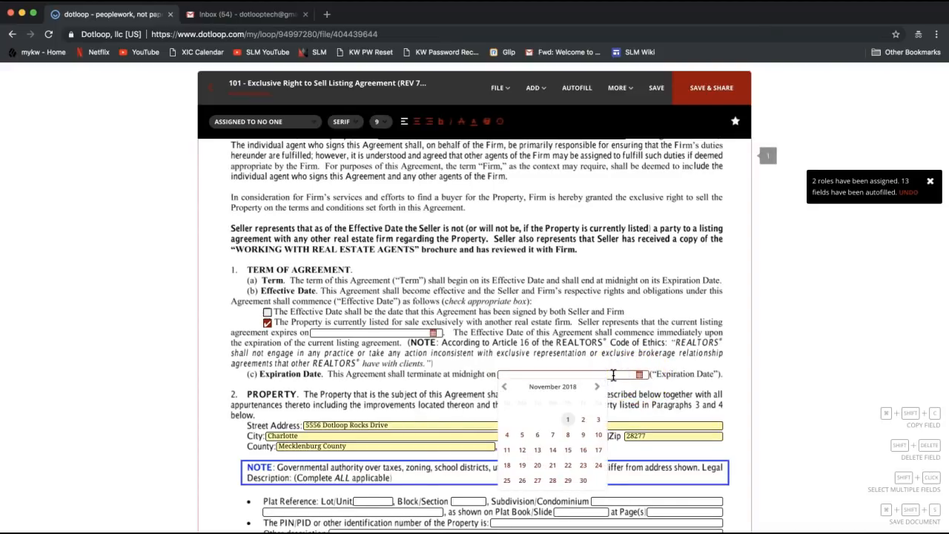
scroll(588, 393, "down", 2)
left_click(693, 323)
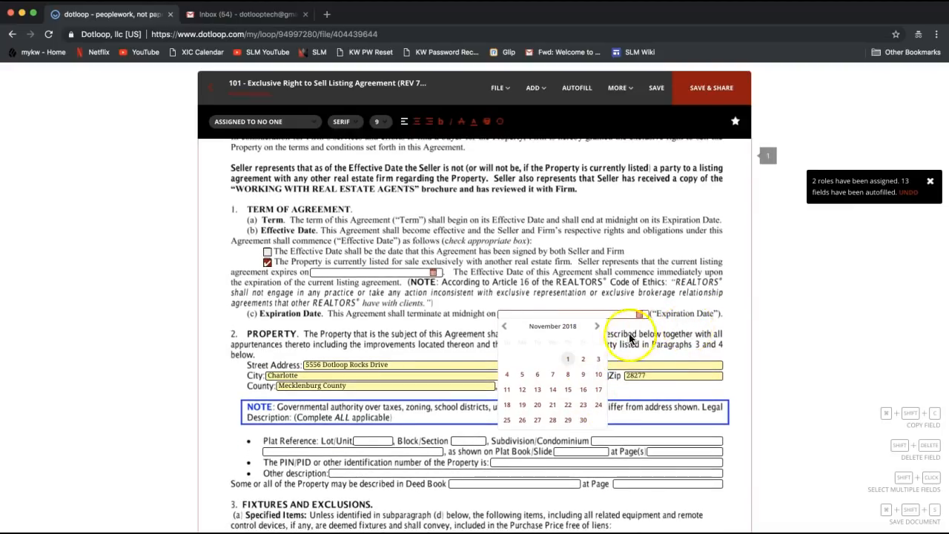
left_click(598, 330)
left_click(598, 329)
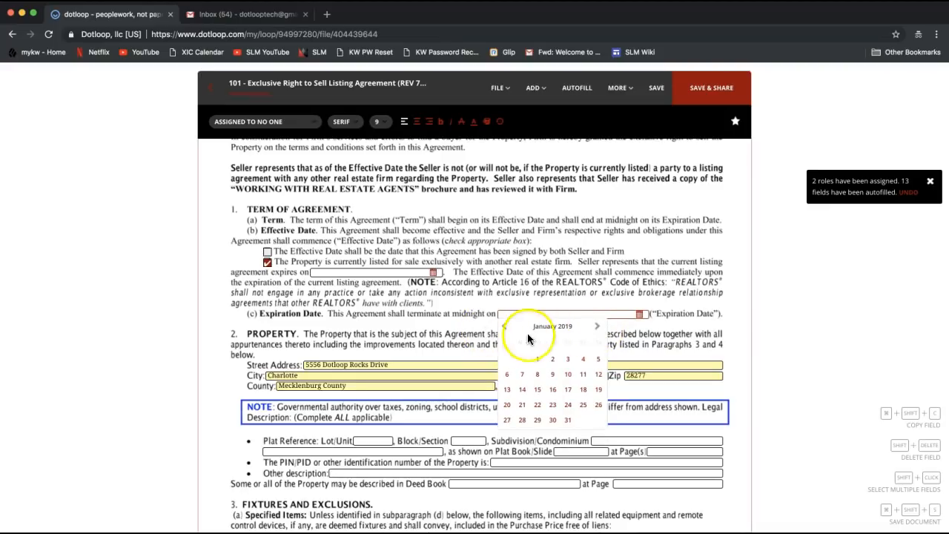
left_click(599, 329)
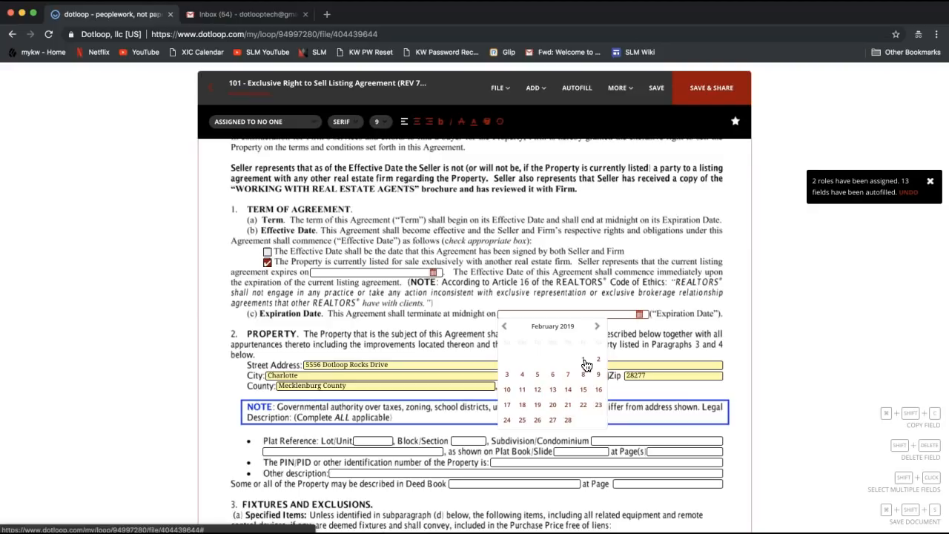
left_click(585, 363)
left_click(526, 328)
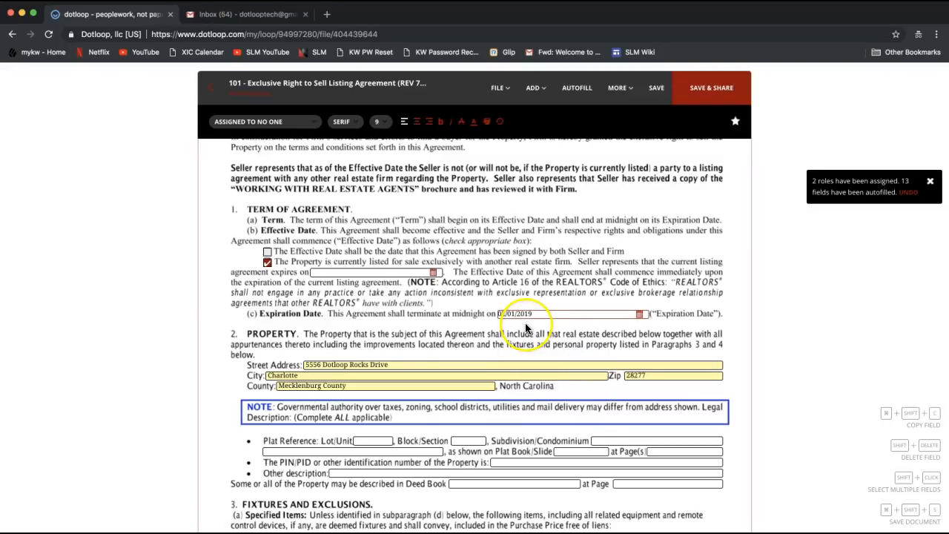
Step: Review the filled-in agreement from top to bottom, then bring up the FILE menu
scroll(525, 327, "down", 1)
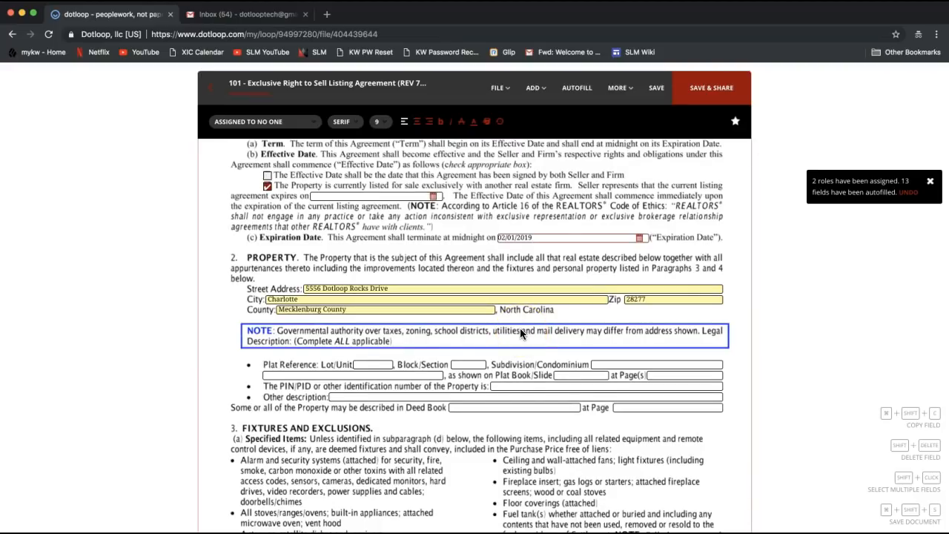
scroll(521, 334, "up", 3)
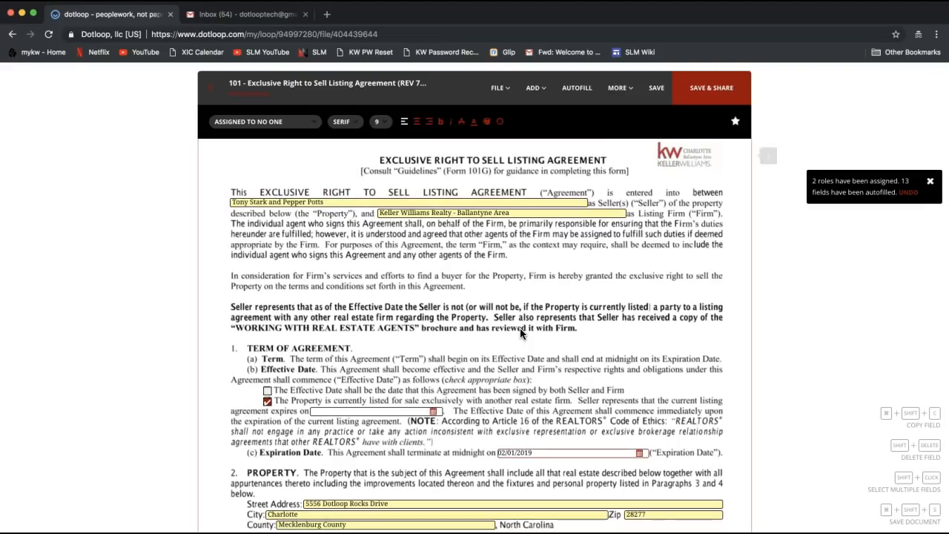
scroll(521, 332, "down", 3)
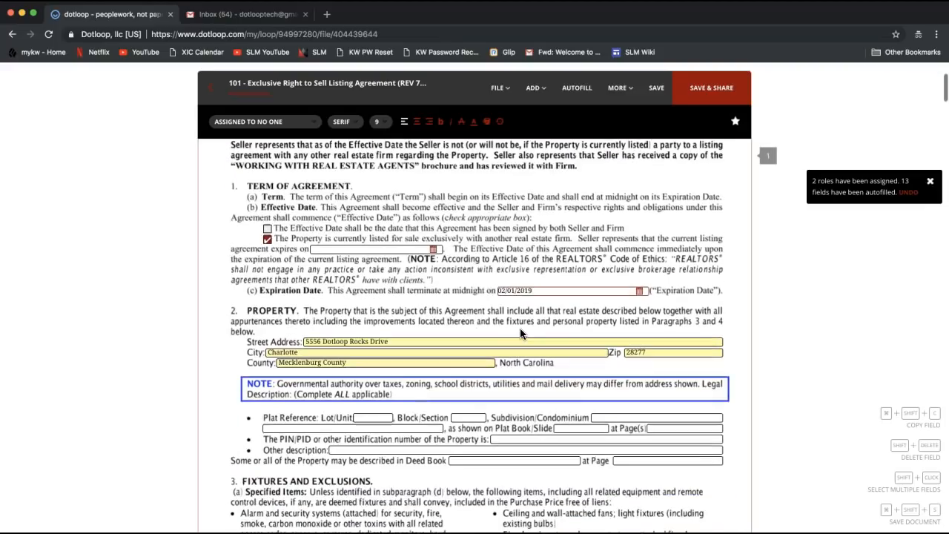
scroll(521, 331, "down", 2)
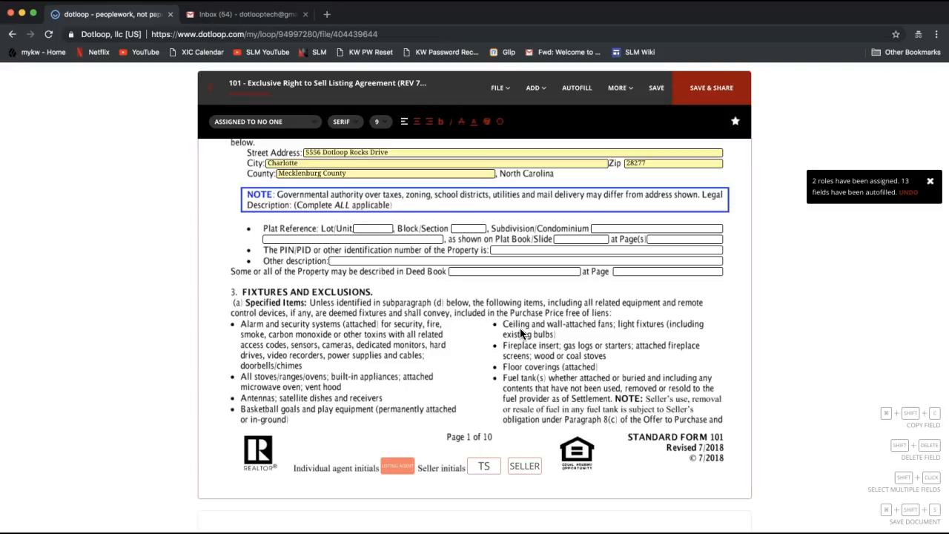
scroll(426, 323, "up", 2)
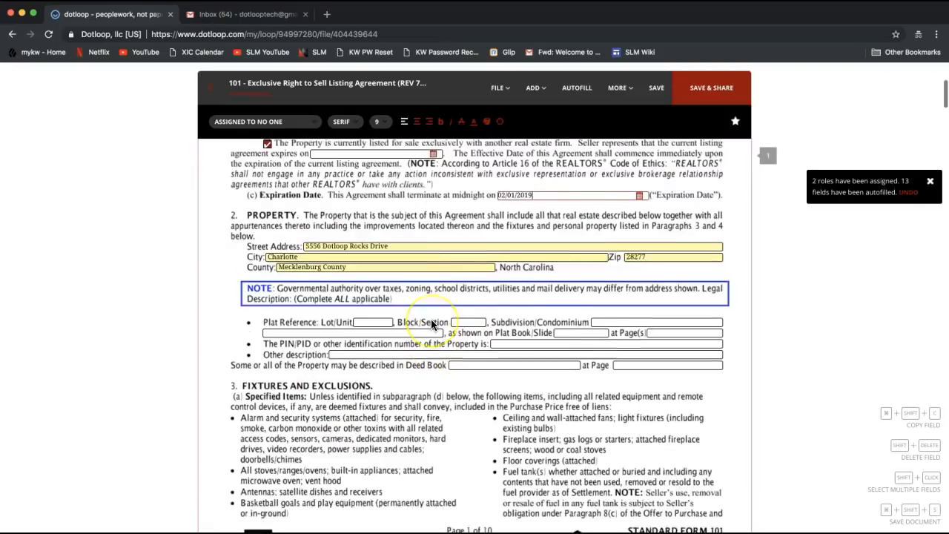
scroll(431, 324, "up", 3)
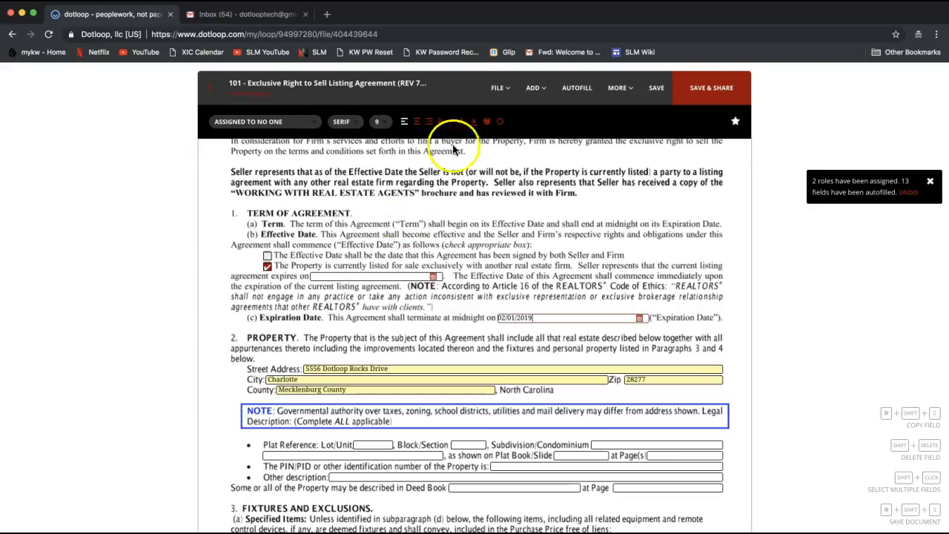
left_click(497, 90)
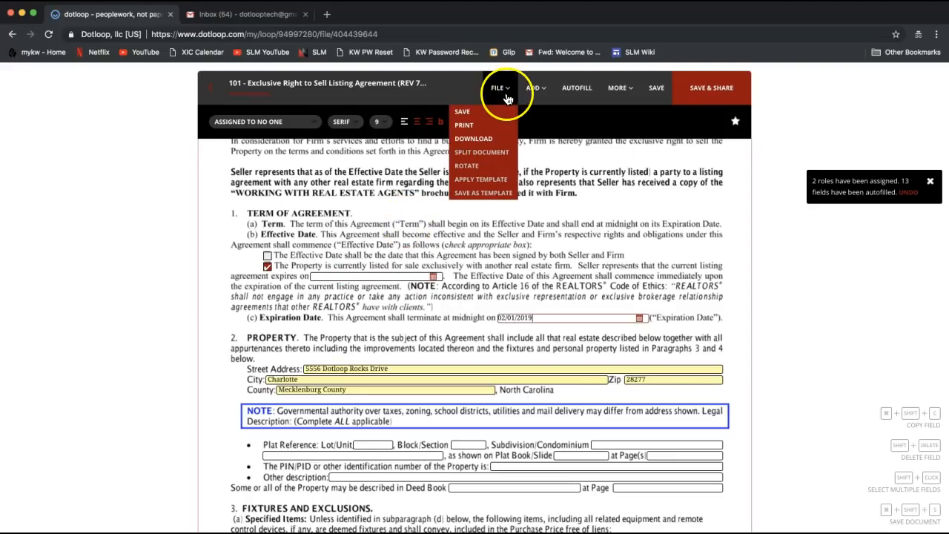
Step: Choose Download from the FILE menu, then deselect the date field on the page
left_click(486, 136)
left_click(378, 209)
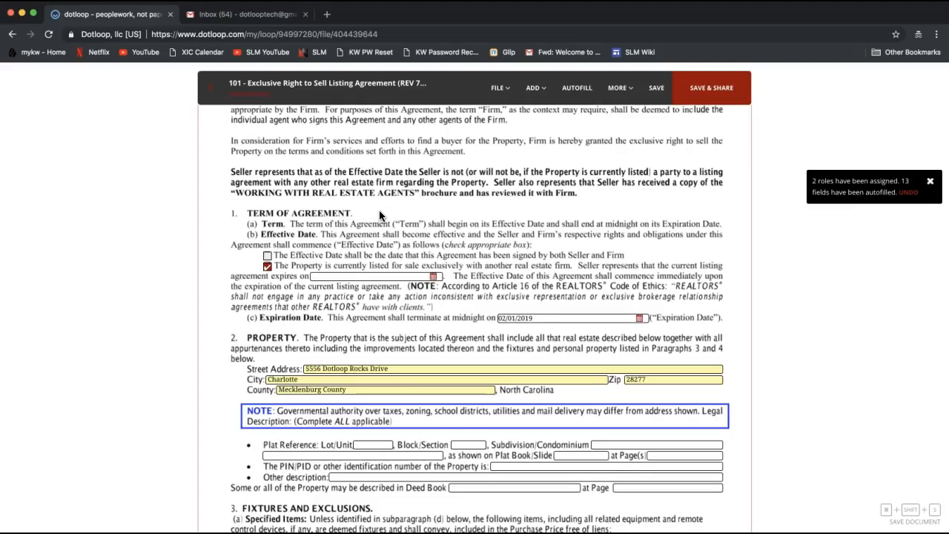
Step: At the bottom of page 1, select the TS seller initials box to reveal its assignee
scroll(379, 209, "down", 5)
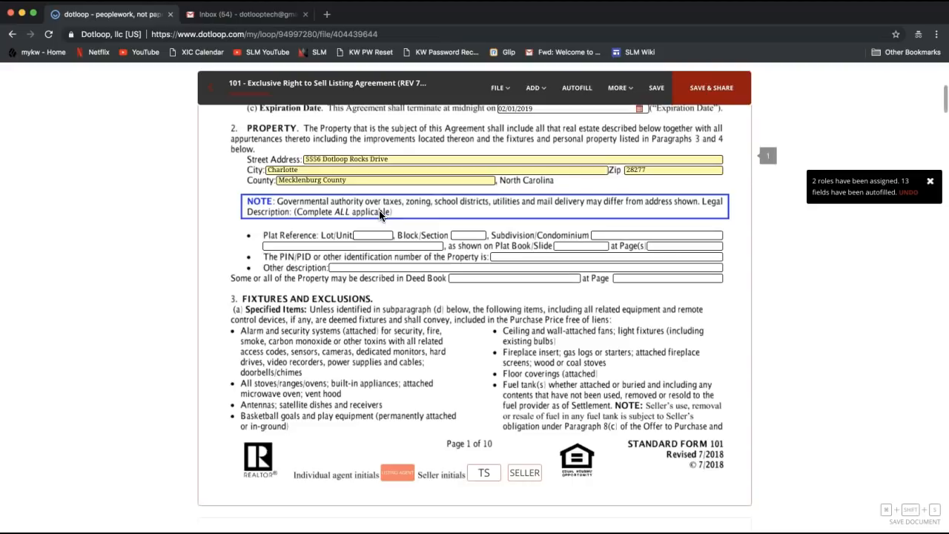
scroll(380, 215, "down", 1)
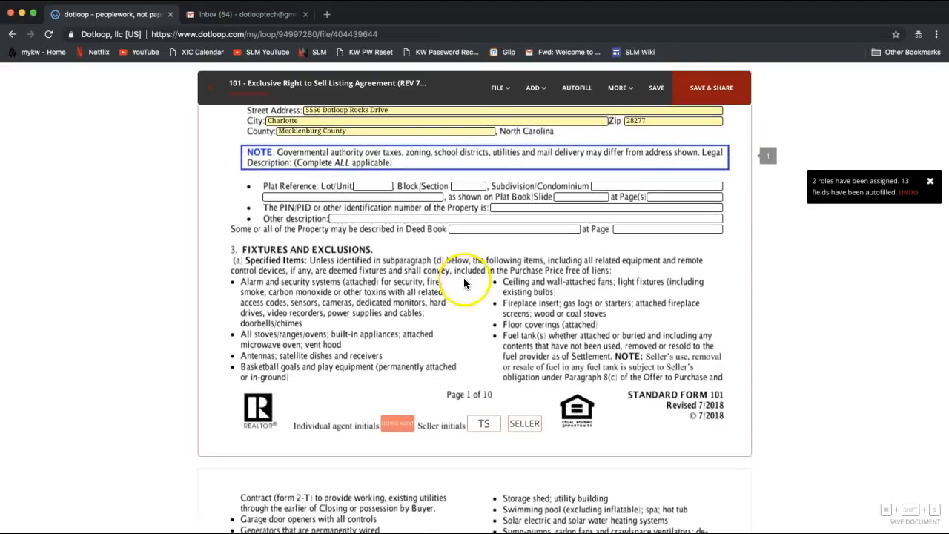
left_click(487, 424)
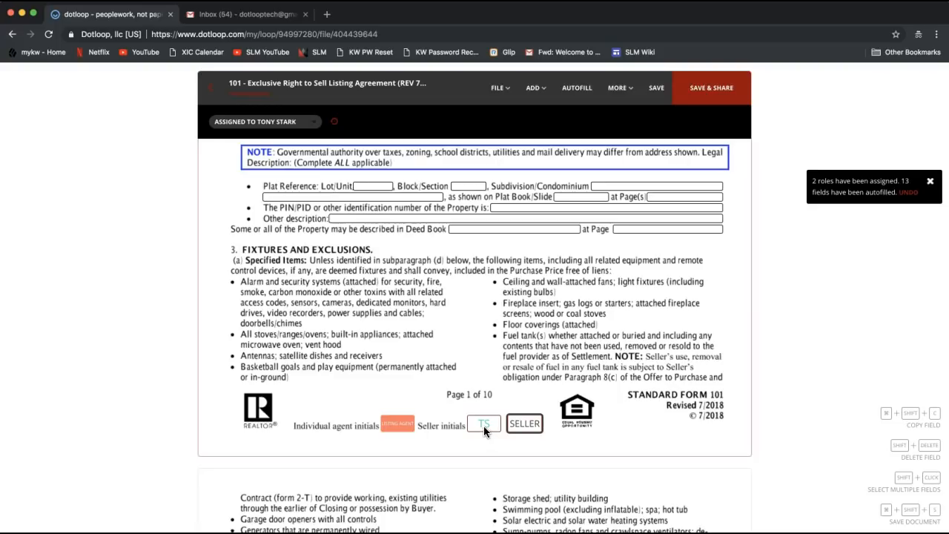
Step: Save pending changes and autofill 13 fields from the seller, listing agent and property address details
left_click(483, 429)
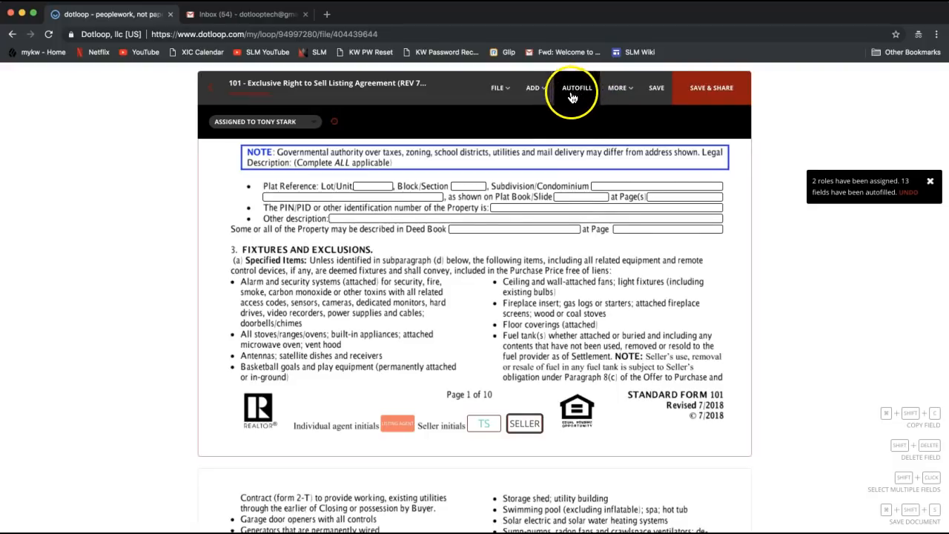
left_click(576, 94)
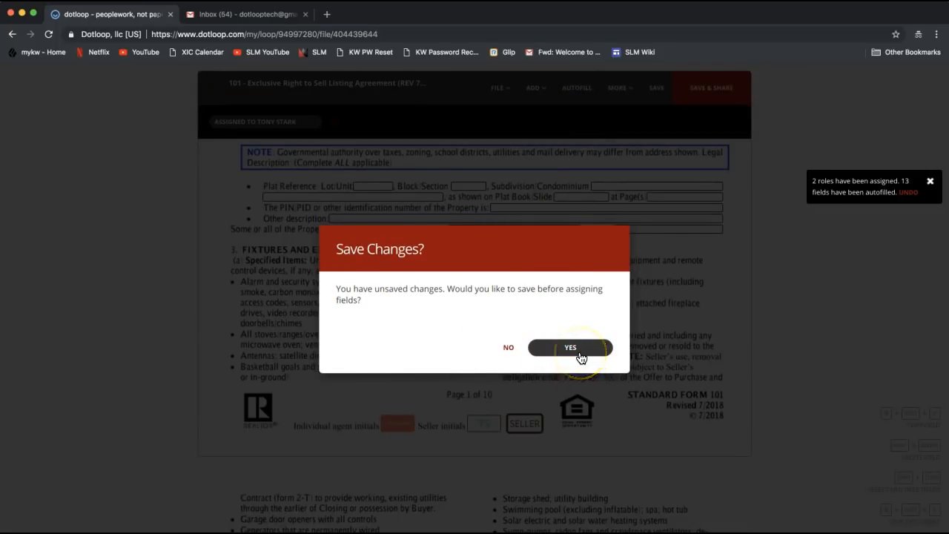
left_click(580, 358)
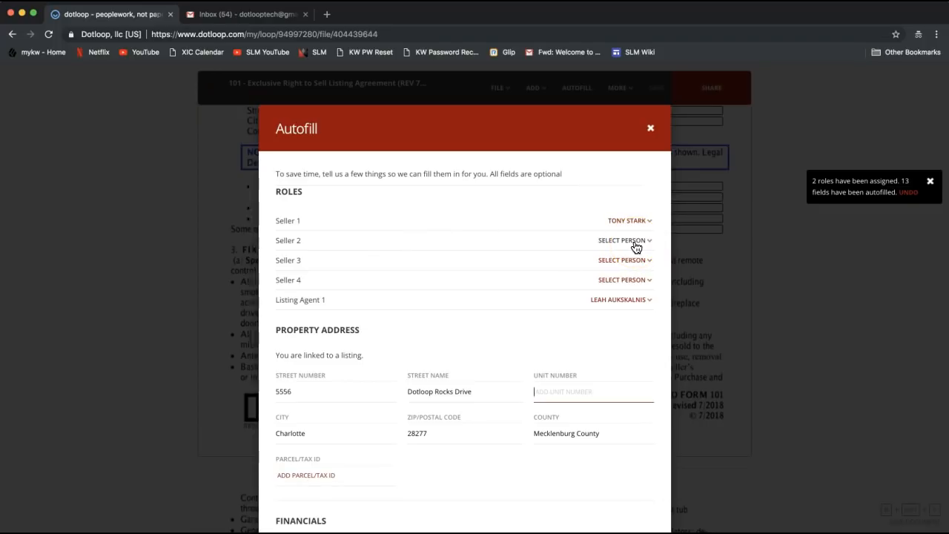
scroll(620, 332, "down", 15)
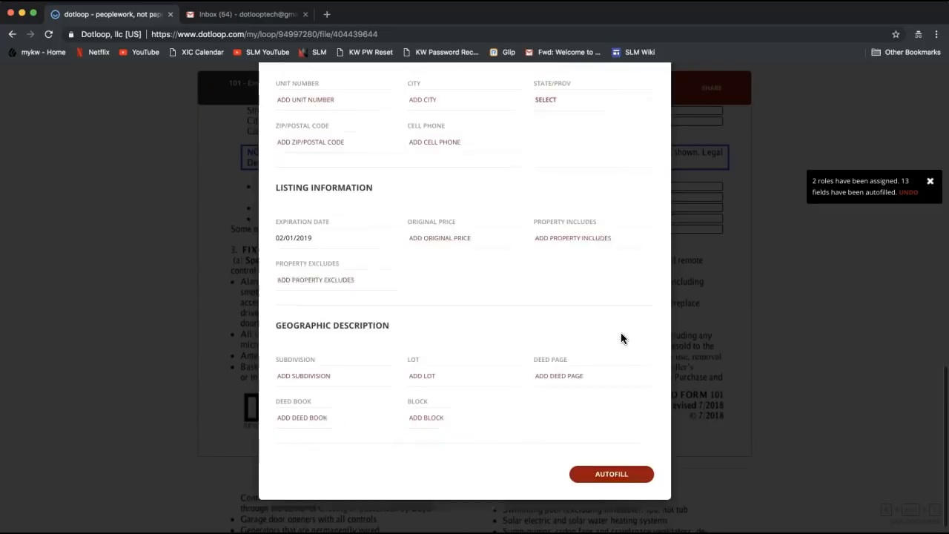
left_click(606, 461)
left_click(610, 454)
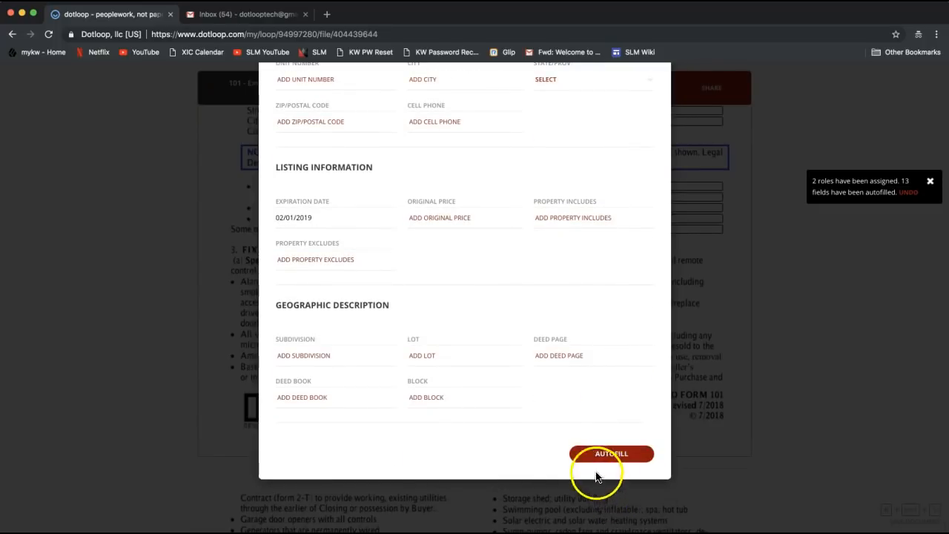
scroll(641, 200, "up", 5)
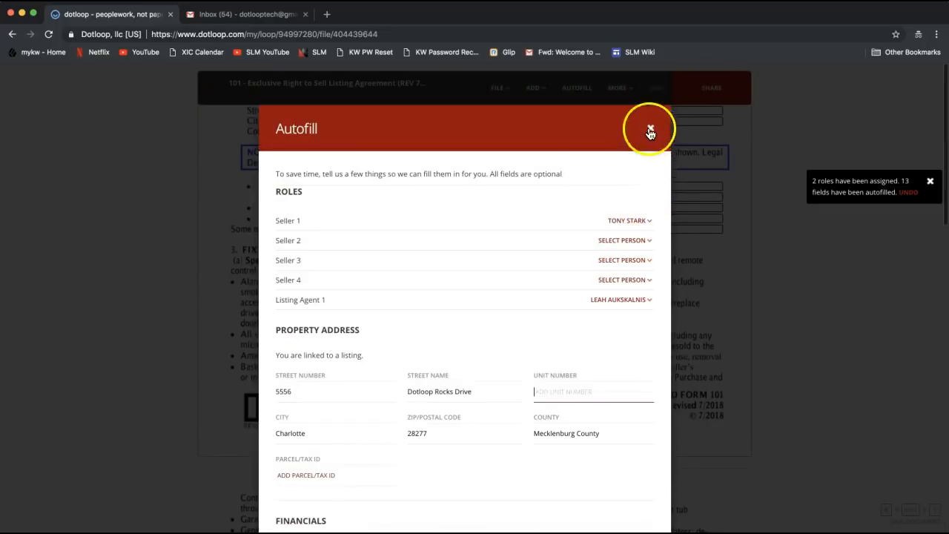
left_click(645, 132)
left_click(484, 426)
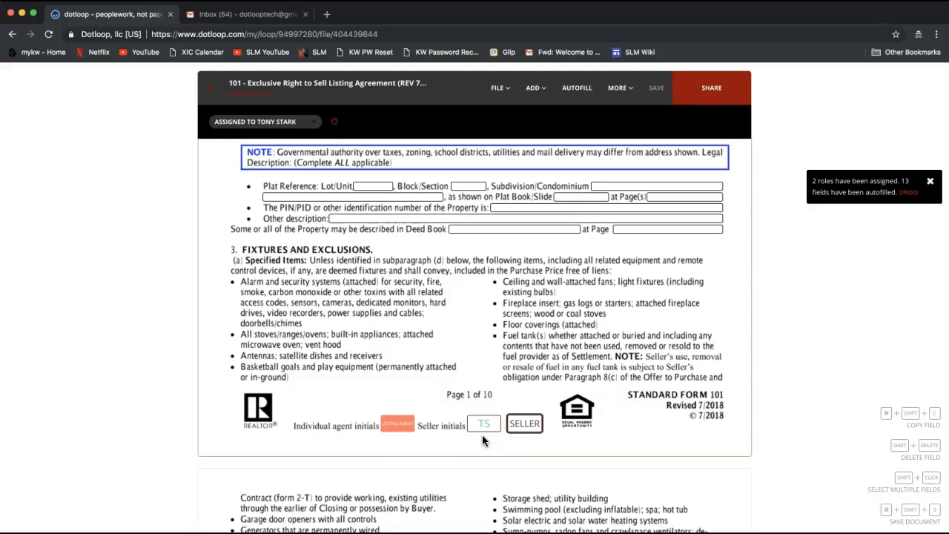
Step: Choose to sign the page 1 listing agent initials box now
left_click(479, 425)
left_click(396, 428)
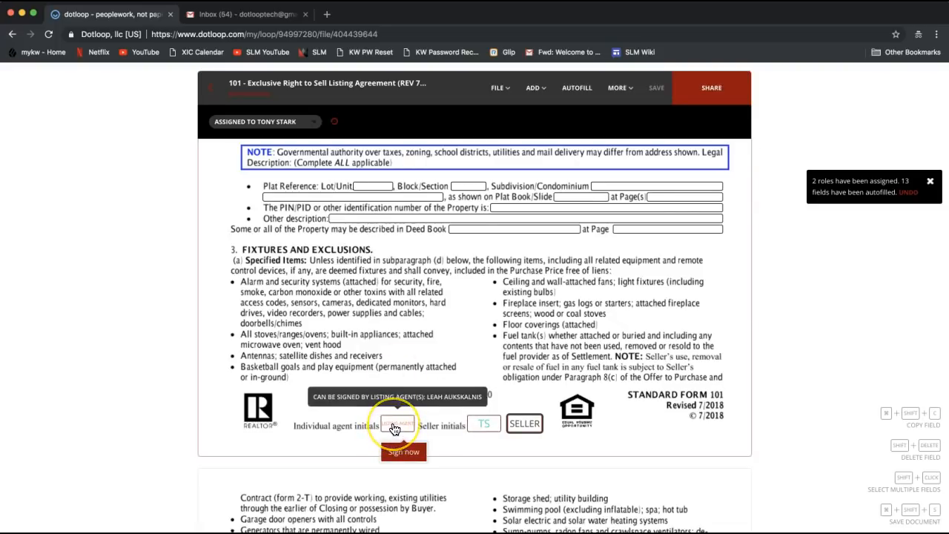
left_click(325, 421)
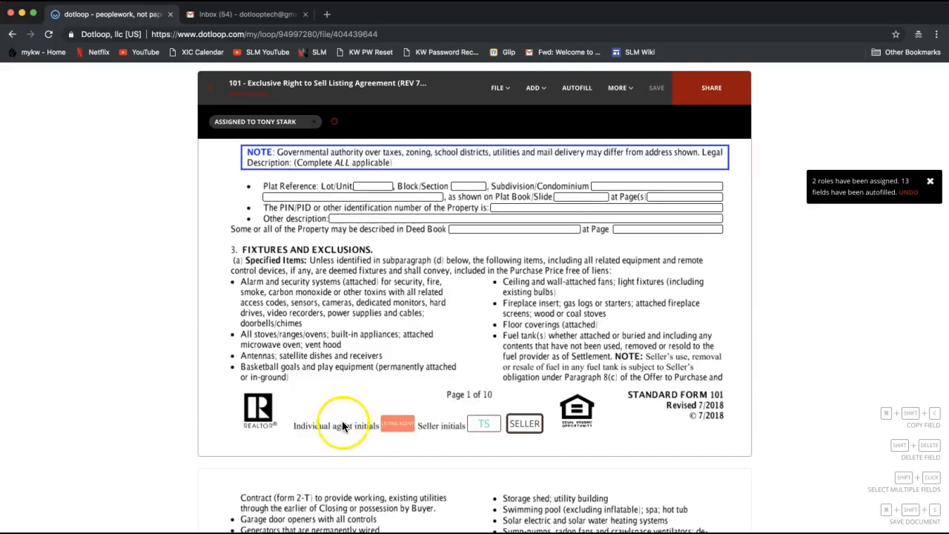
left_click(391, 430)
left_click(396, 431)
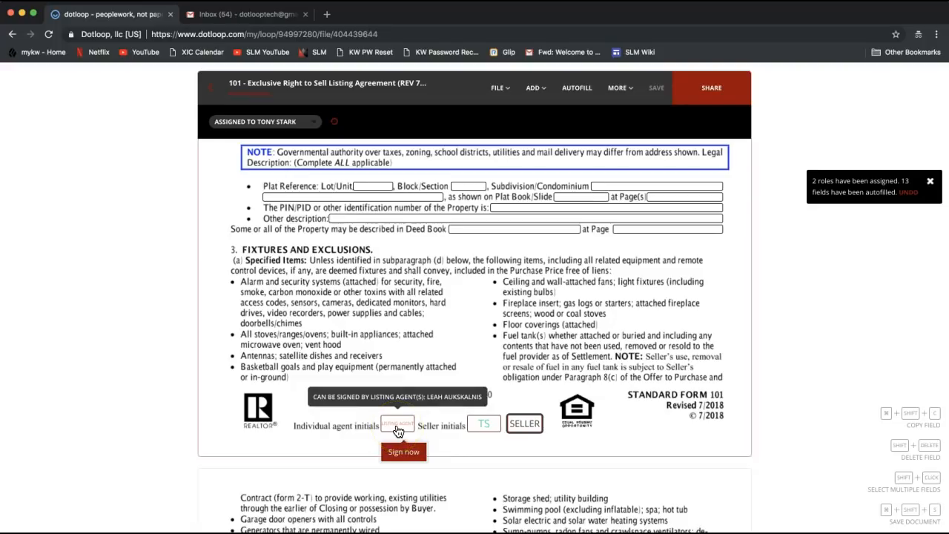
left_click(399, 453)
left_click(397, 454)
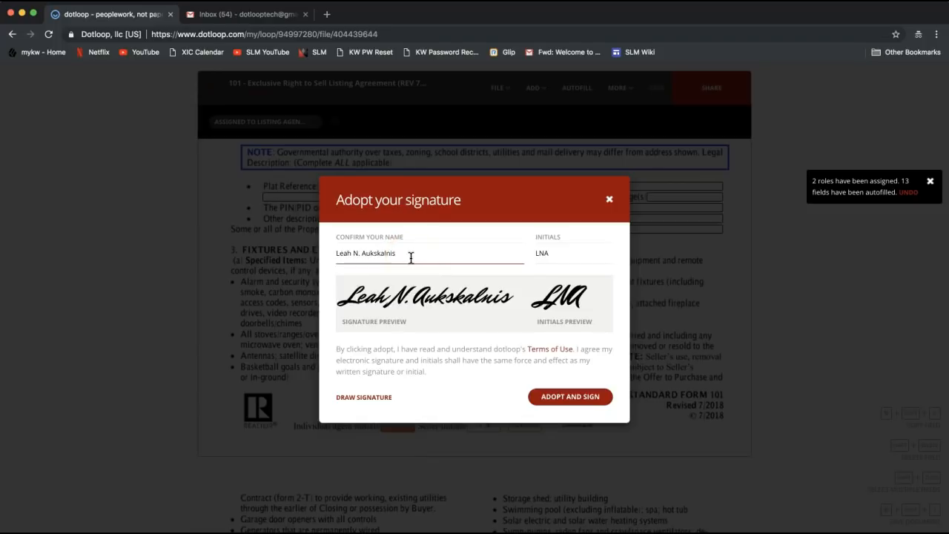
Step: Remove the middle initial from the name and initials, then adopt the signature
left_click(359, 253)
left_click(353, 253)
key("BackSpace")
key("BackSpace")
key("BackSpace")
left_click(545, 253)
key("BackSpace")
left_click(427, 252)
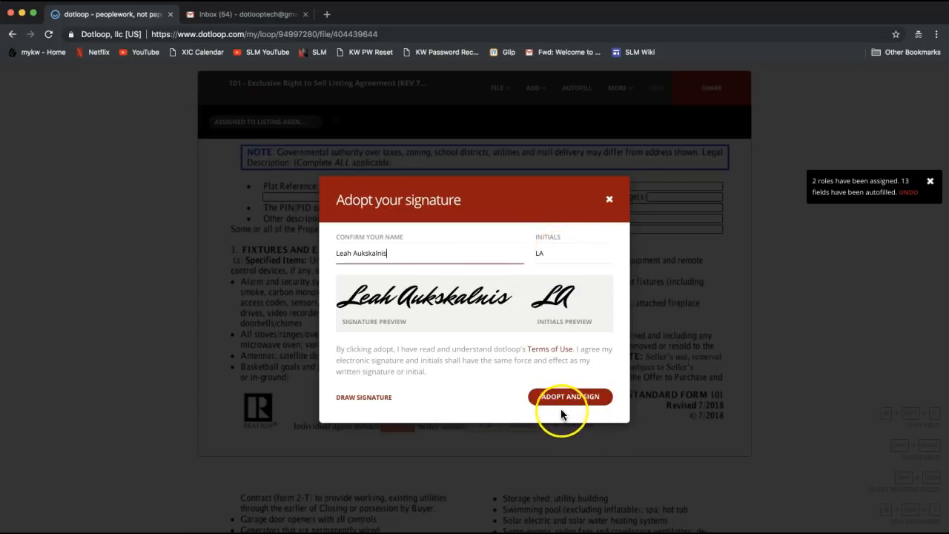
left_click(586, 401)
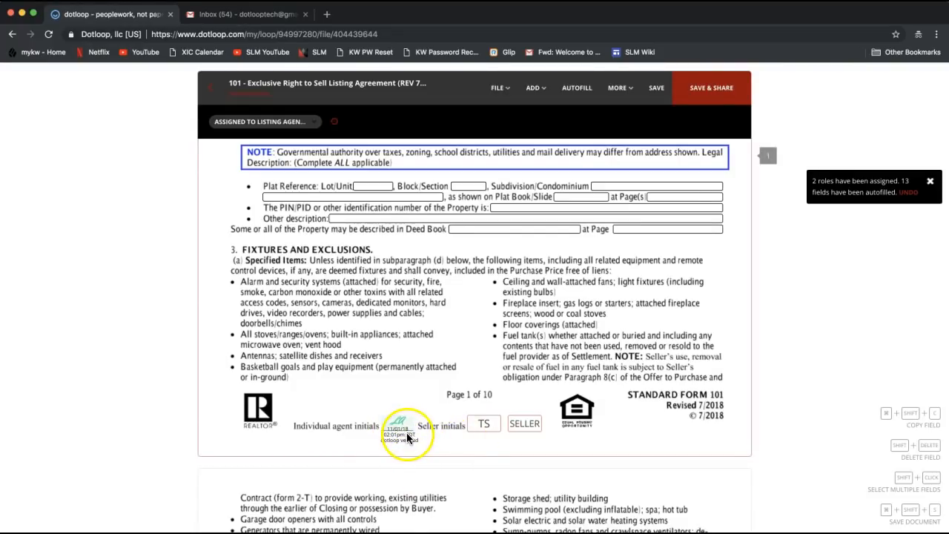
Step: Sign the listing agent initials field on page 2
left_click(494, 427)
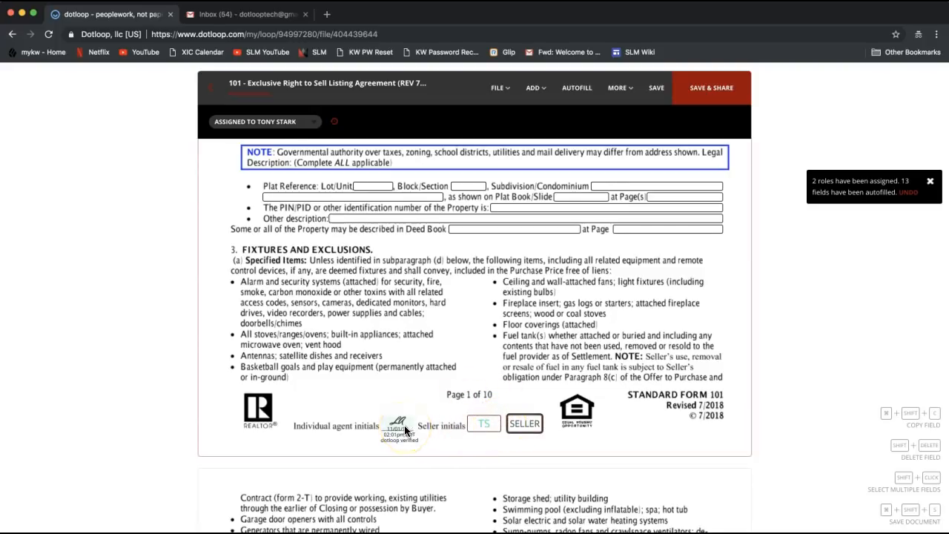
scroll(404, 429, "down", 8)
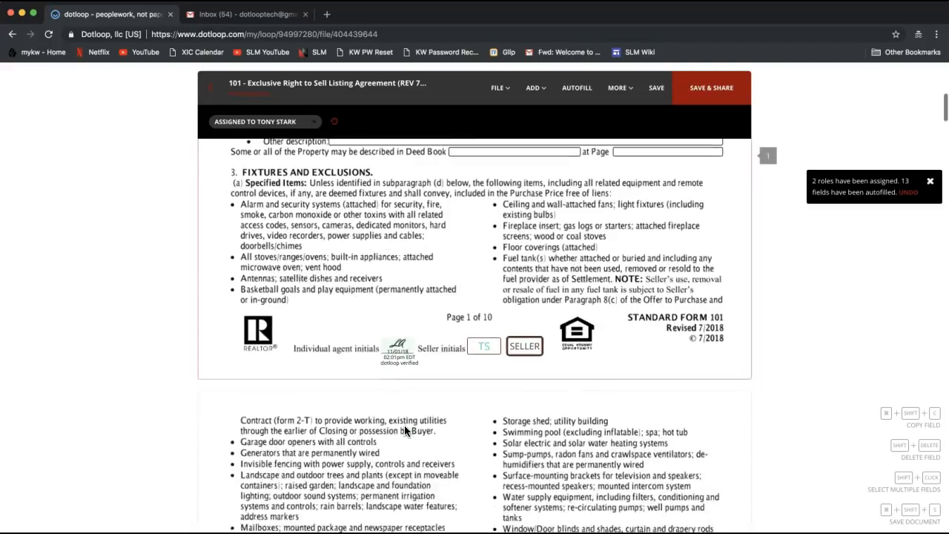
scroll(404, 428, "down", 4)
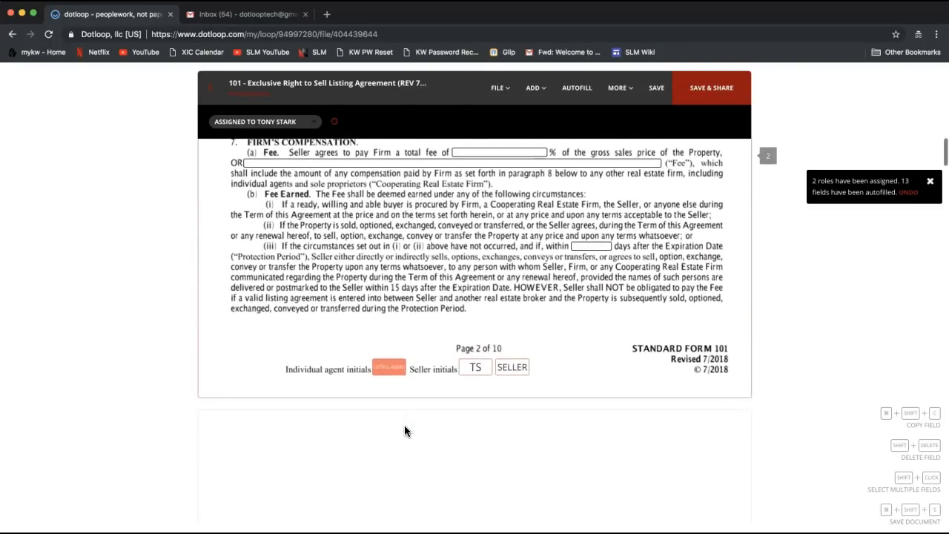
left_click(390, 371)
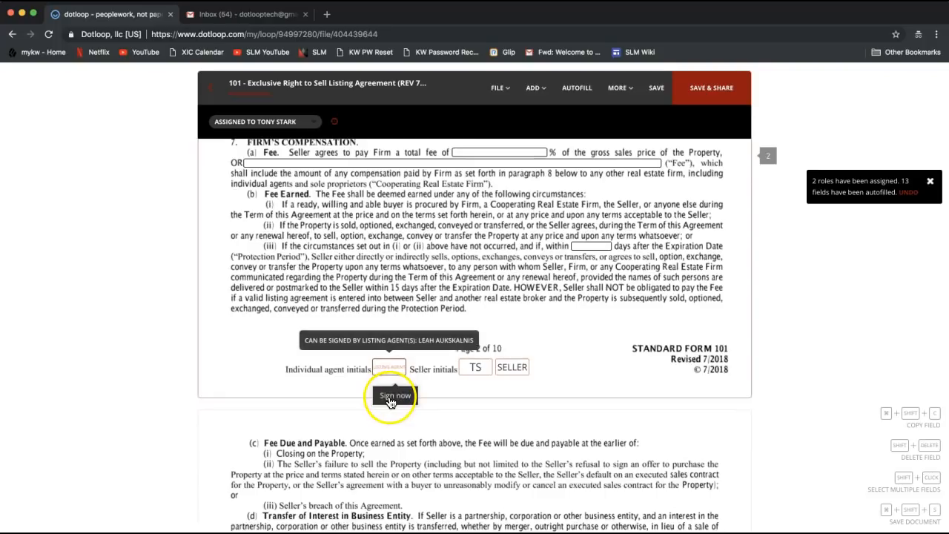
left_click(390, 396)
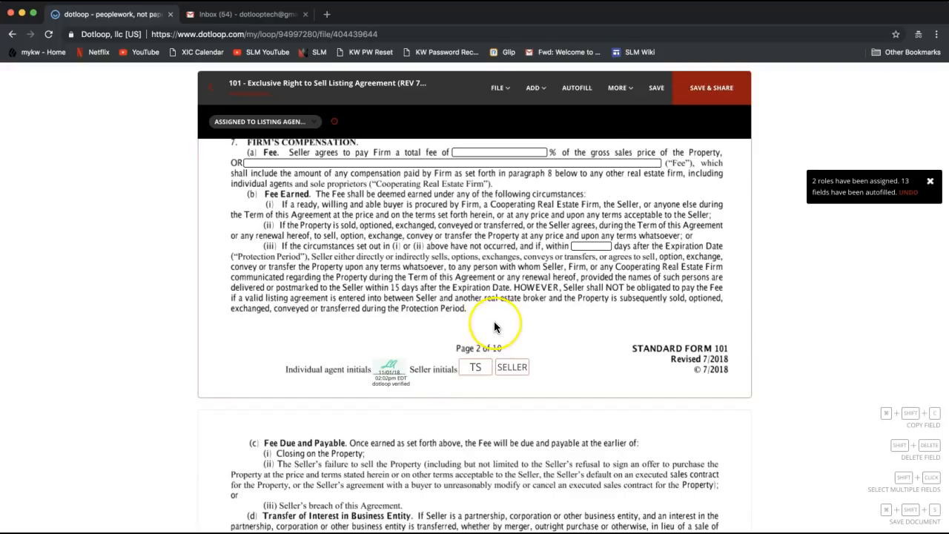
Step: Sign the LISTING AGENT SIGN HERE line on page 10 with the adopted signature
scroll(493, 327, "down", 10)
scroll(494, 327, "down", 15)
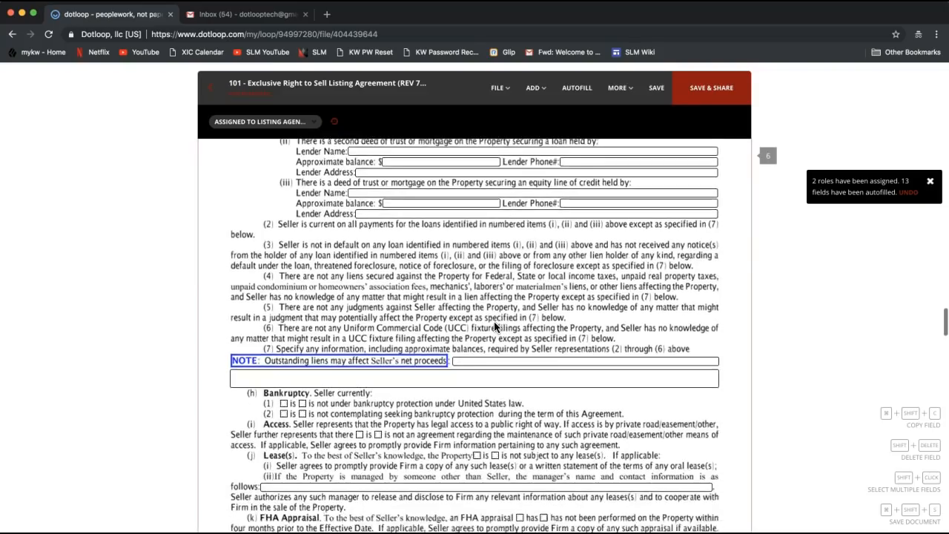
scroll(494, 327, "down", 15)
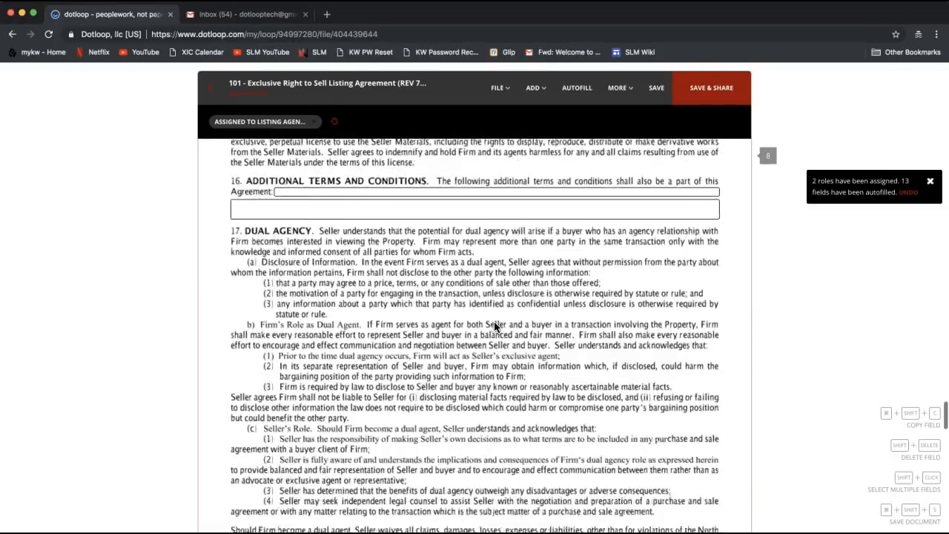
scroll(495, 327, "down", 15)
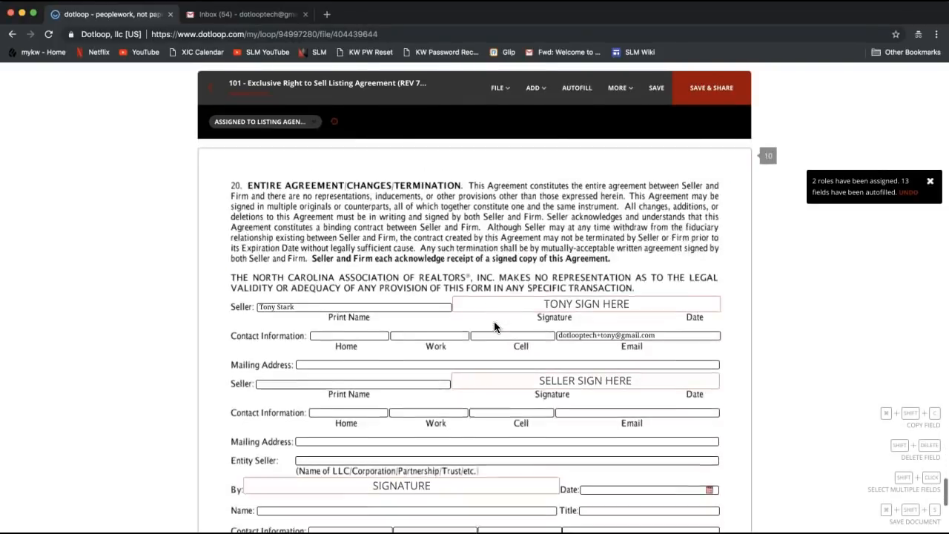
scroll(494, 327, "up", 2)
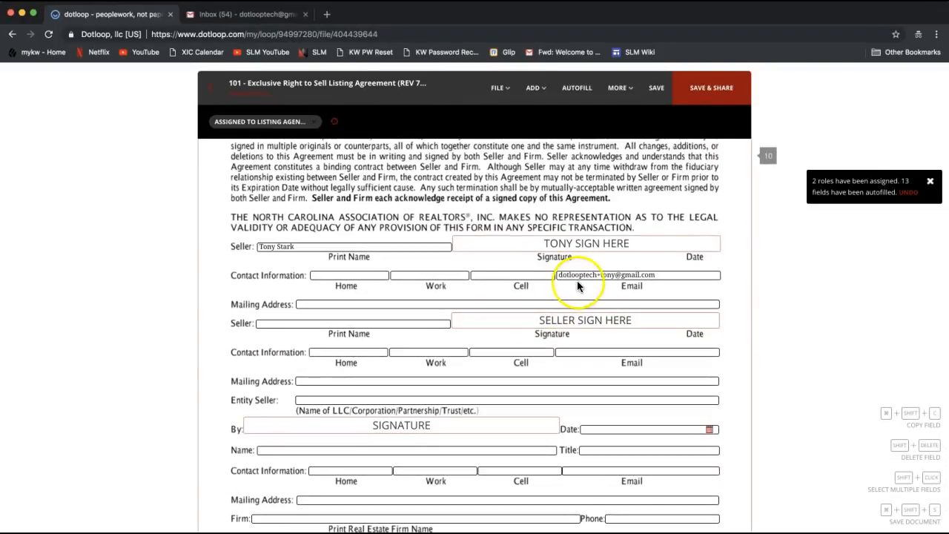
scroll(577, 286, "down", 1)
left_click(545, 202)
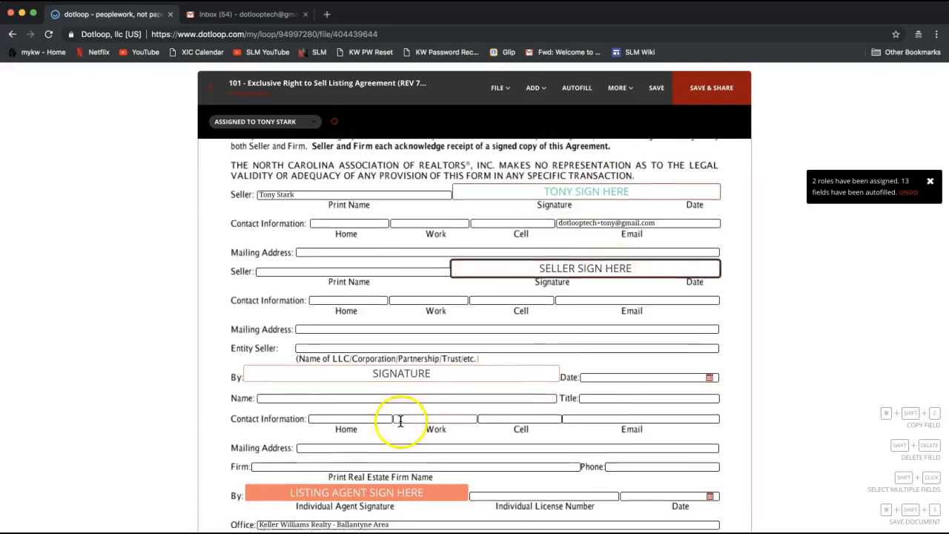
scroll(400, 420, "down", 2)
mouse_move(343, 451)
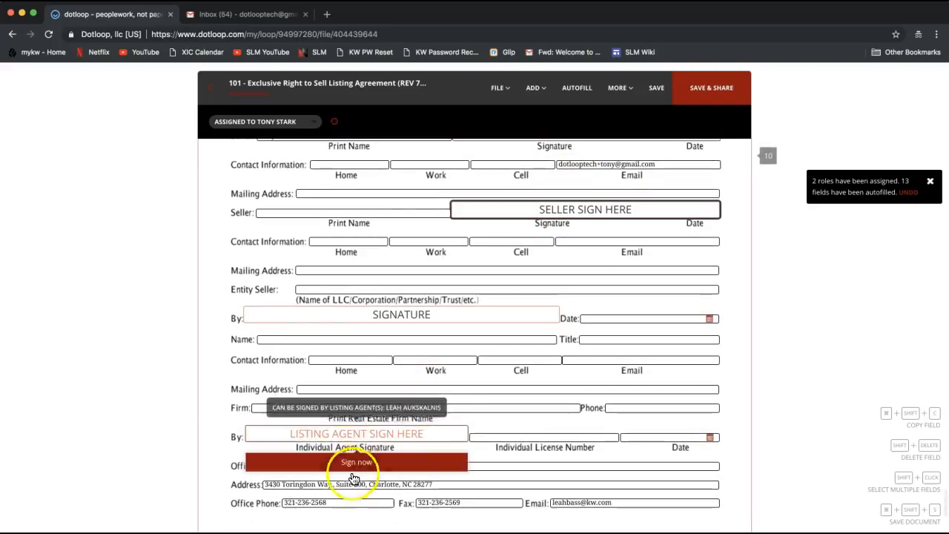
scroll(359, 436, "down", 2)
left_click(337, 426)
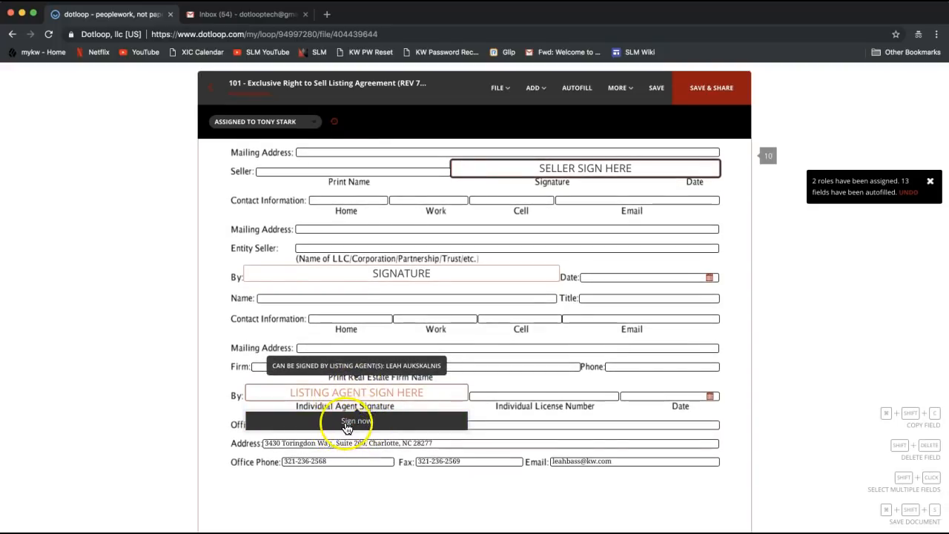
left_click(350, 426)
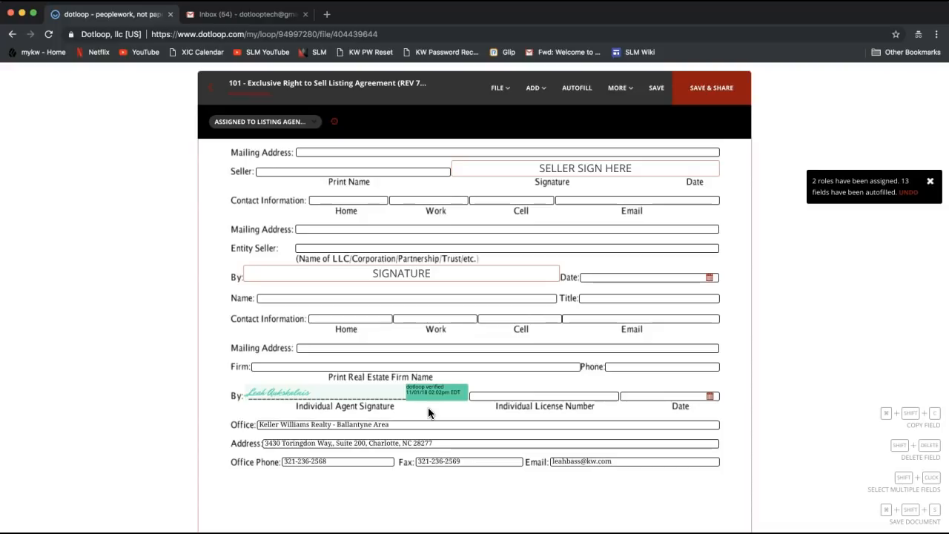
scroll(428, 407, "up", 8)
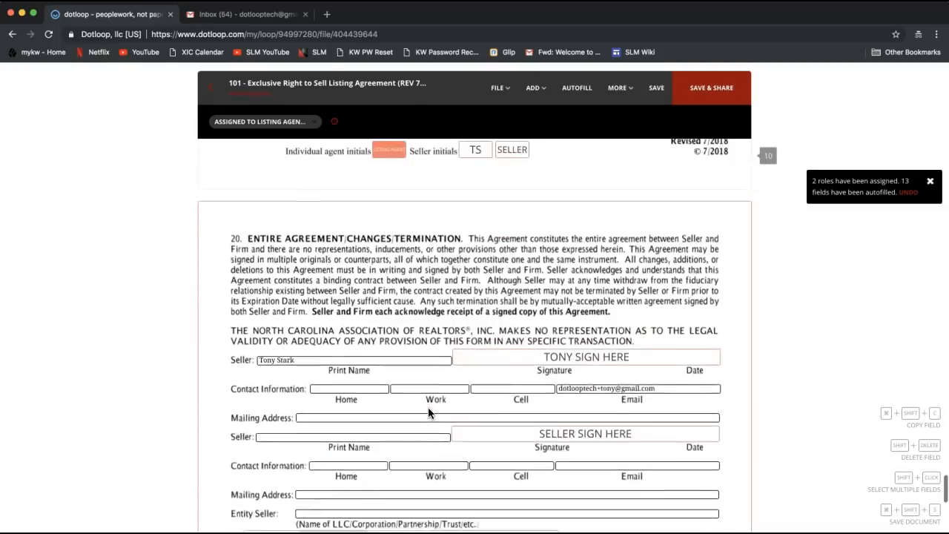
Step: Save the agreement via SAVE & SHARE, showing the seller assigned to sign 11 fields
scroll(427, 407, "down", 2)
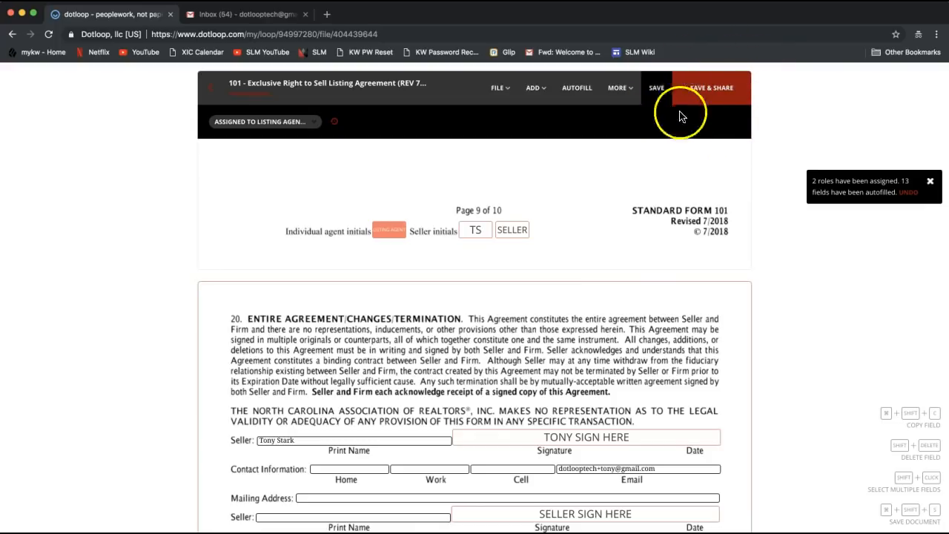
left_click(724, 108)
left_click(720, 97)
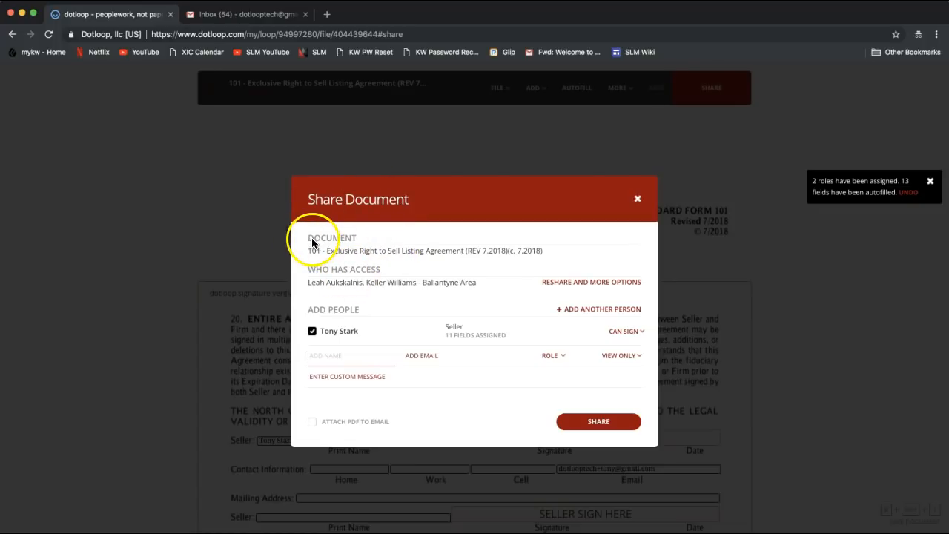
left_click_drag(308, 239, 364, 238)
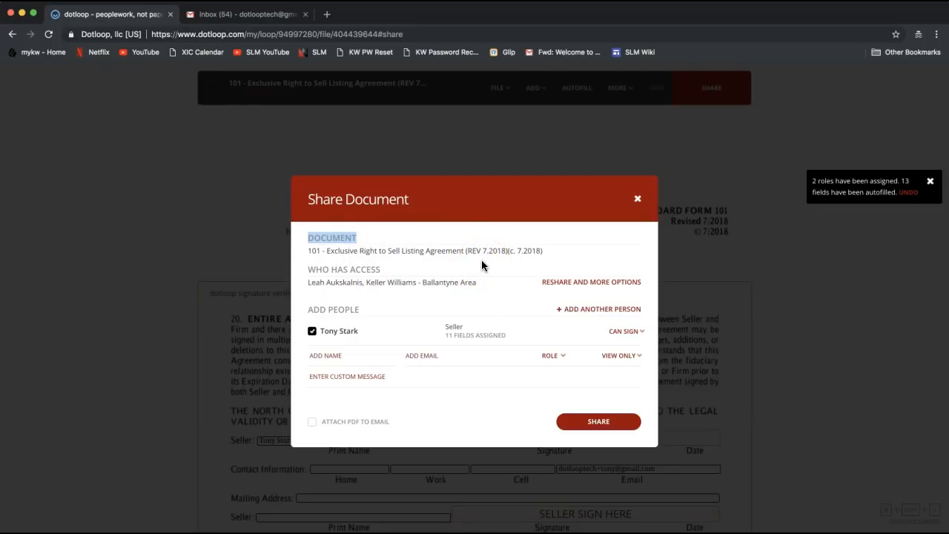
left_click_drag(305, 269, 387, 279)
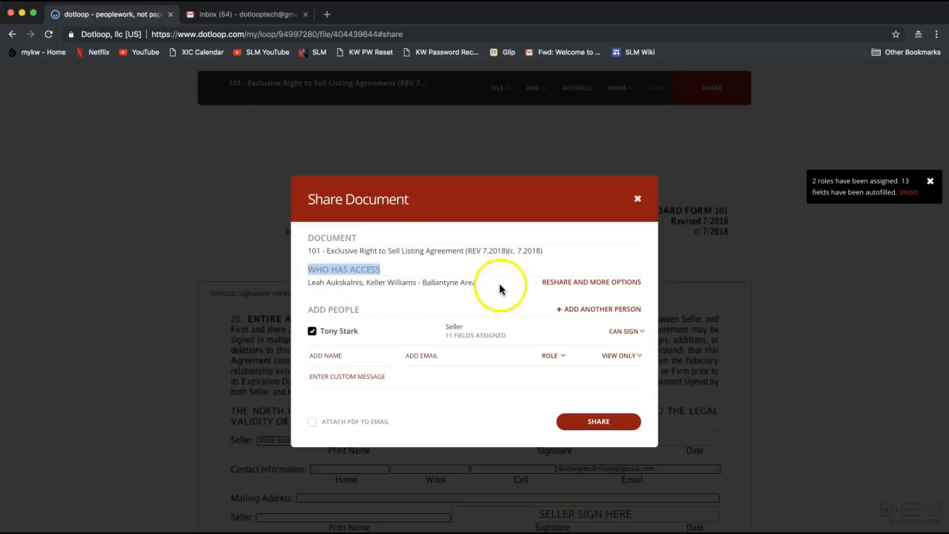
left_click_drag(308, 281, 475, 290)
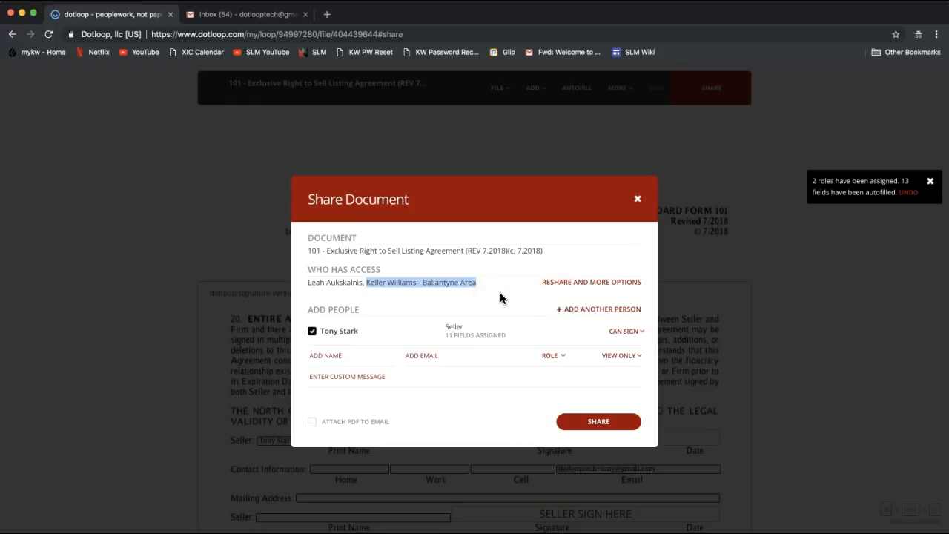
left_click_drag(309, 309, 364, 313)
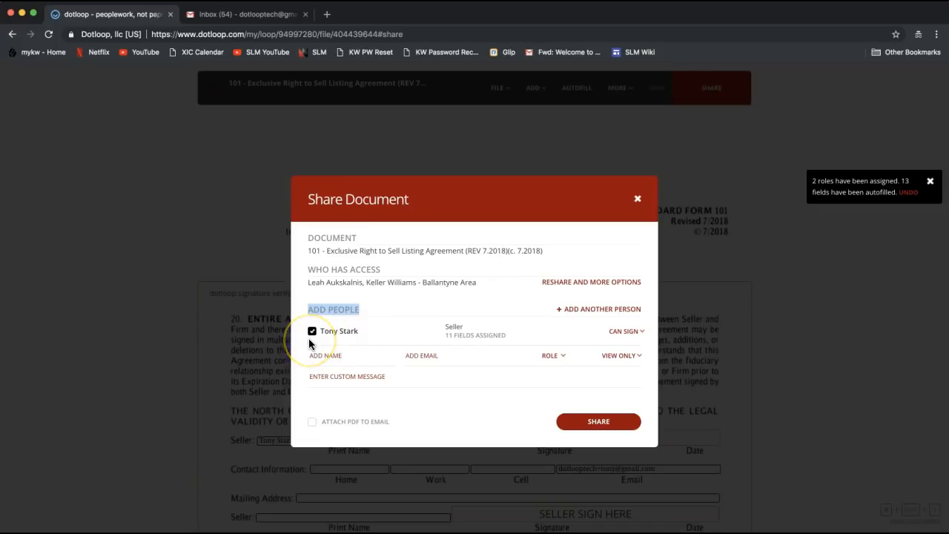
double_click(453, 329)
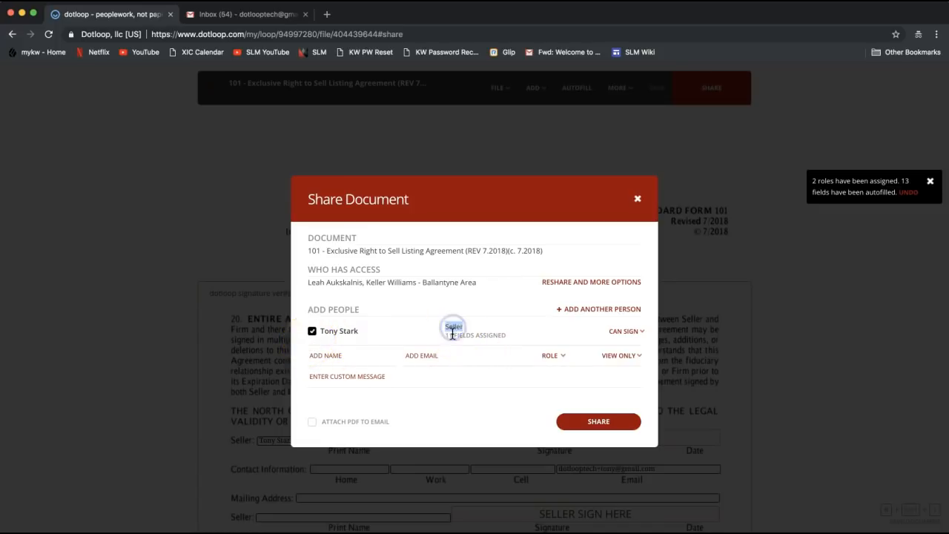
left_click_drag(446, 335, 509, 340)
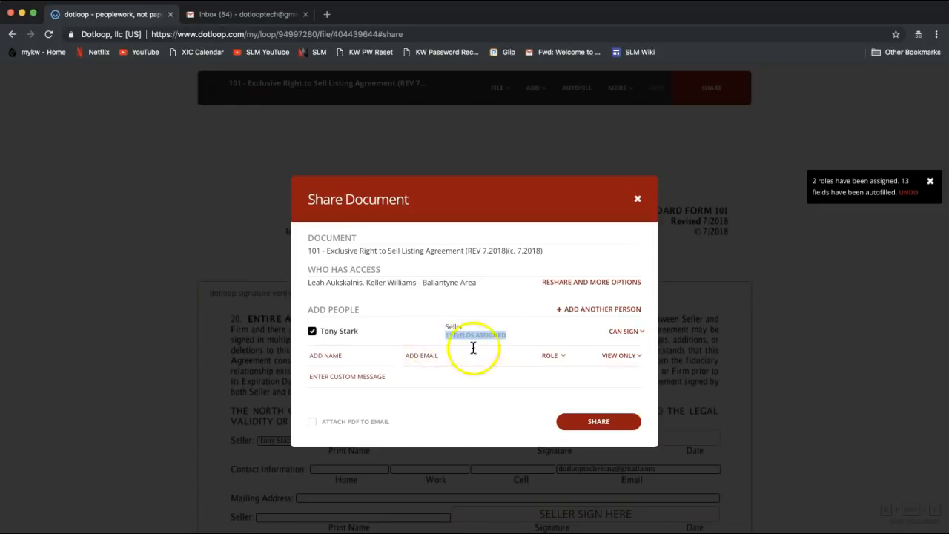
Step: Explore the seller's permission dropdown and the Add Name and Add Email fields
left_click(634, 335)
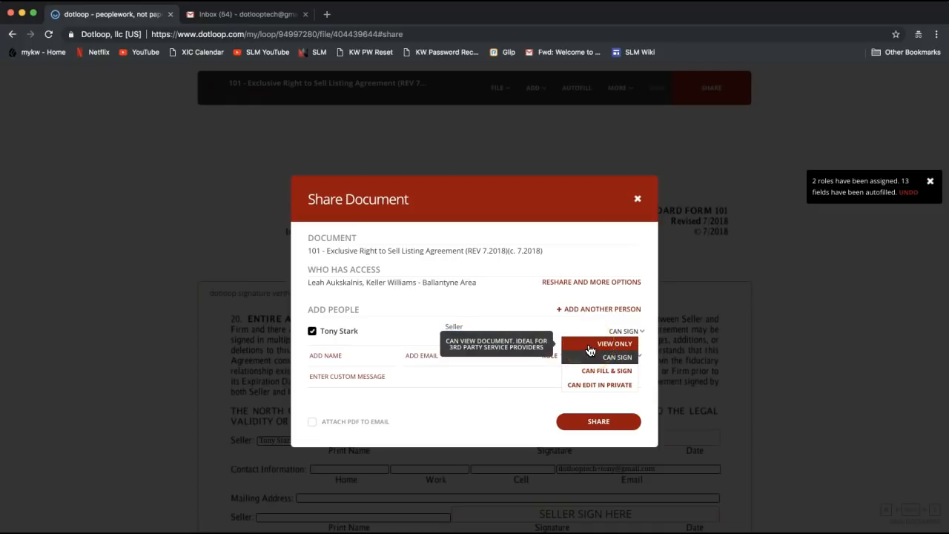
left_click(592, 349)
left_click(370, 358)
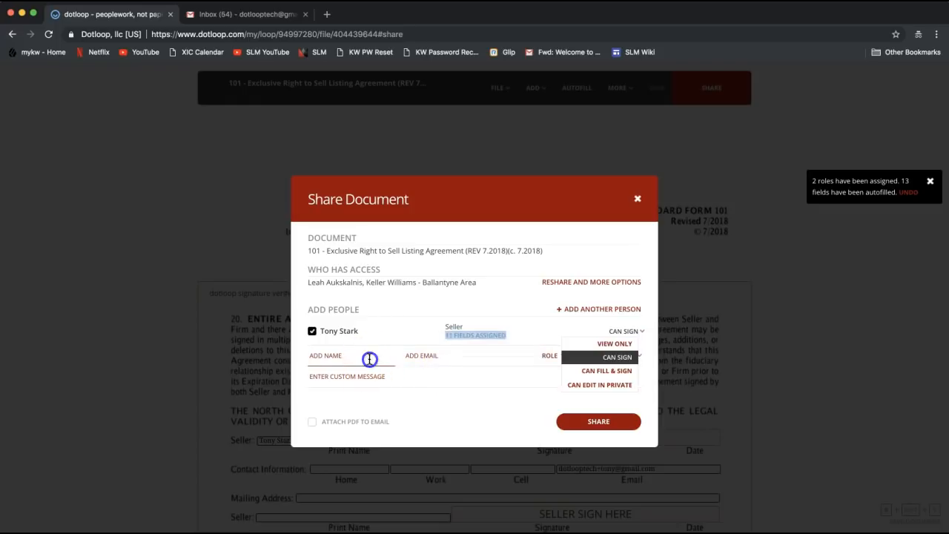
left_click(418, 360)
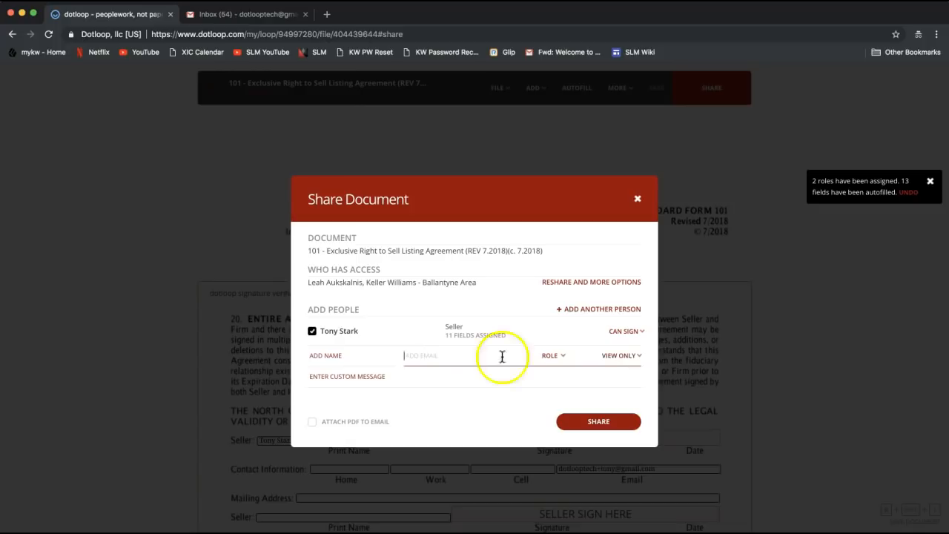
left_click(343, 357)
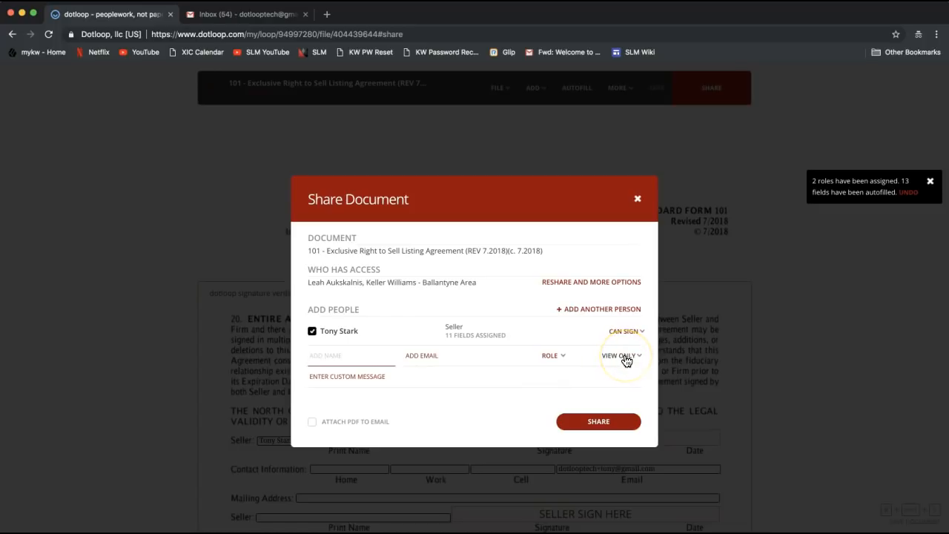
left_click(626, 333)
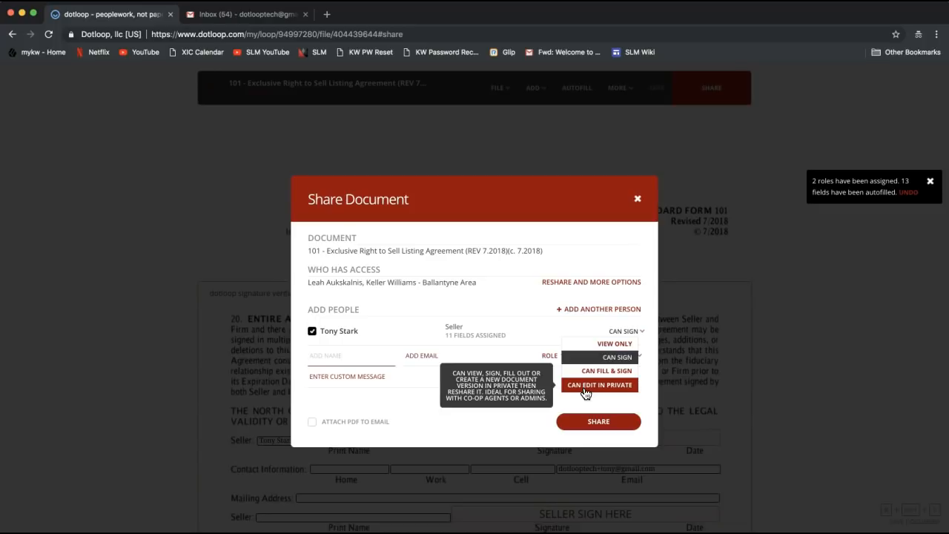
Step: Review Can Edit in Private, then leave the seller's permission at Can Sign
left_click(584, 393)
left_click(591, 392)
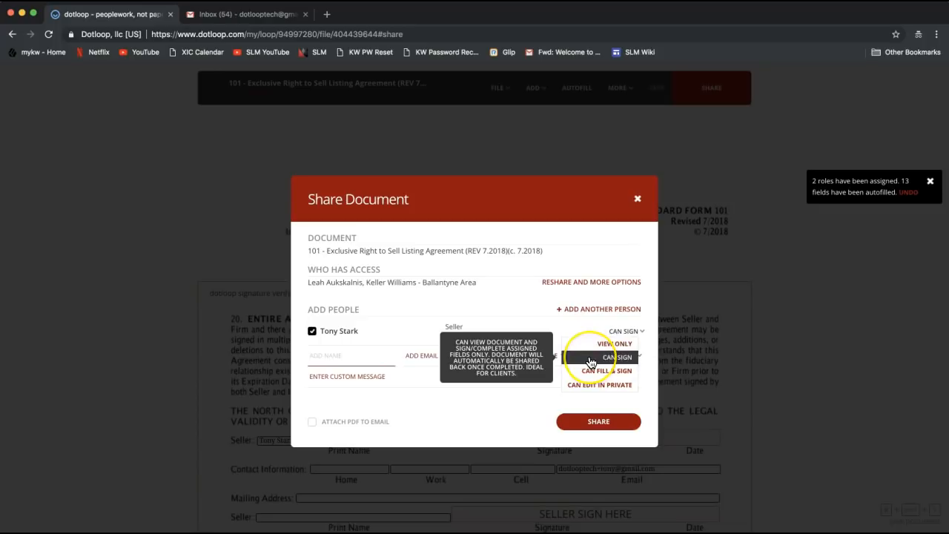
left_click(590, 360)
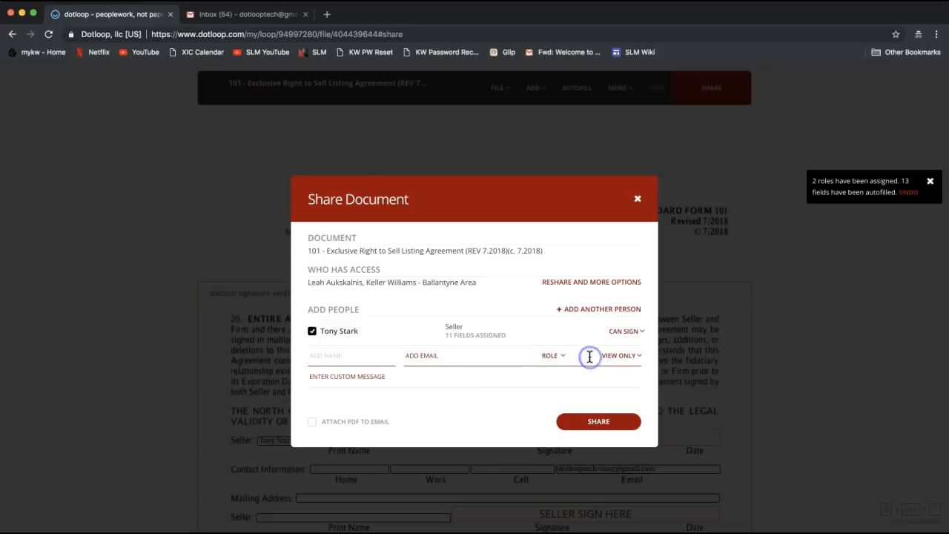
left_click(625, 339)
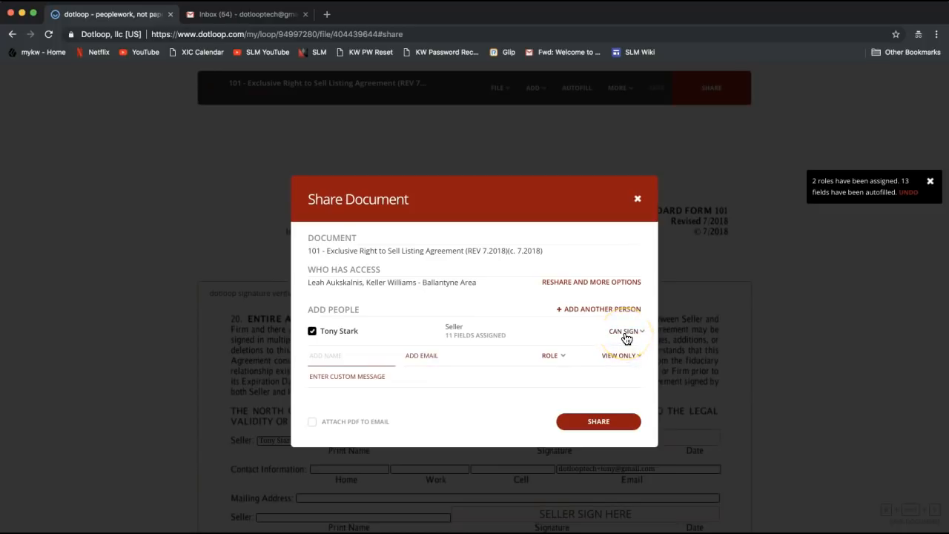
Step: Share the agreement with the seller for signing and close the confirmation with DONE
left_click(603, 429)
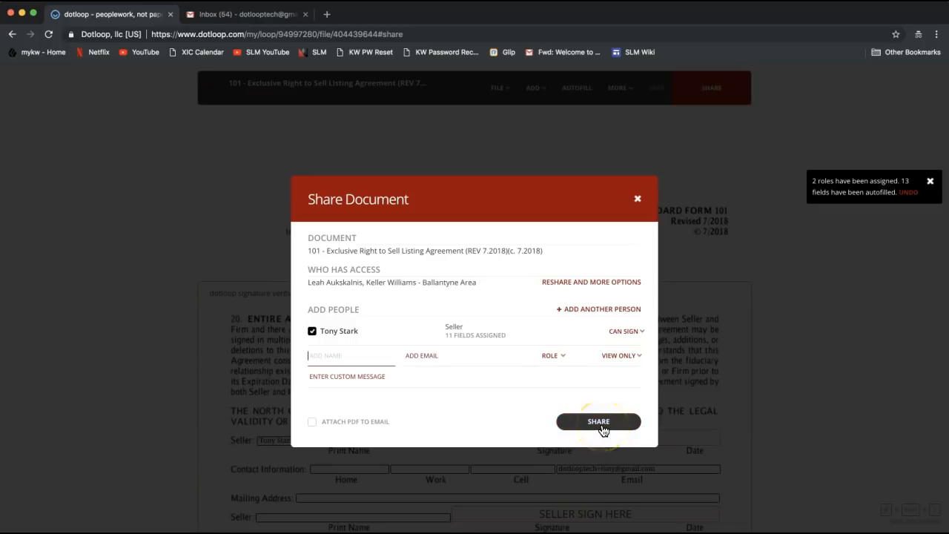
left_click(603, 429)
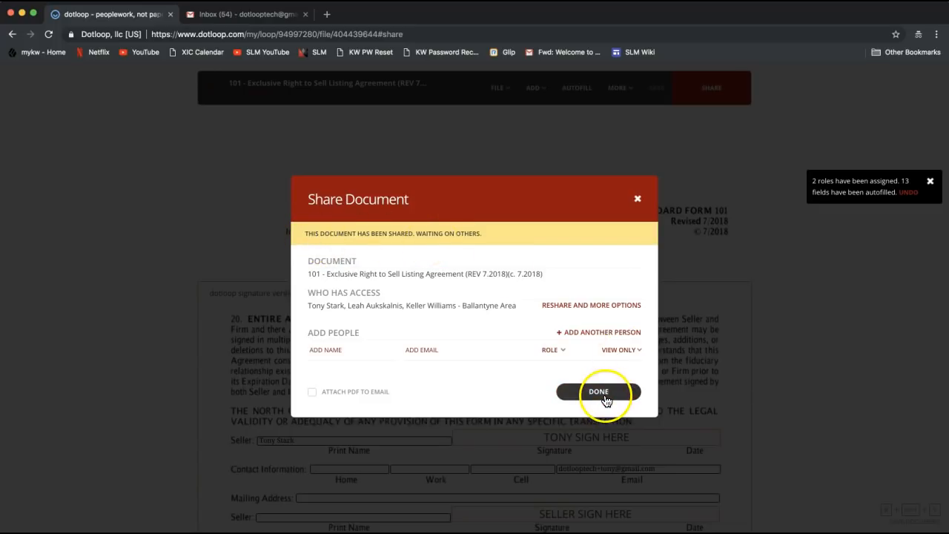
left_click(601, 393)
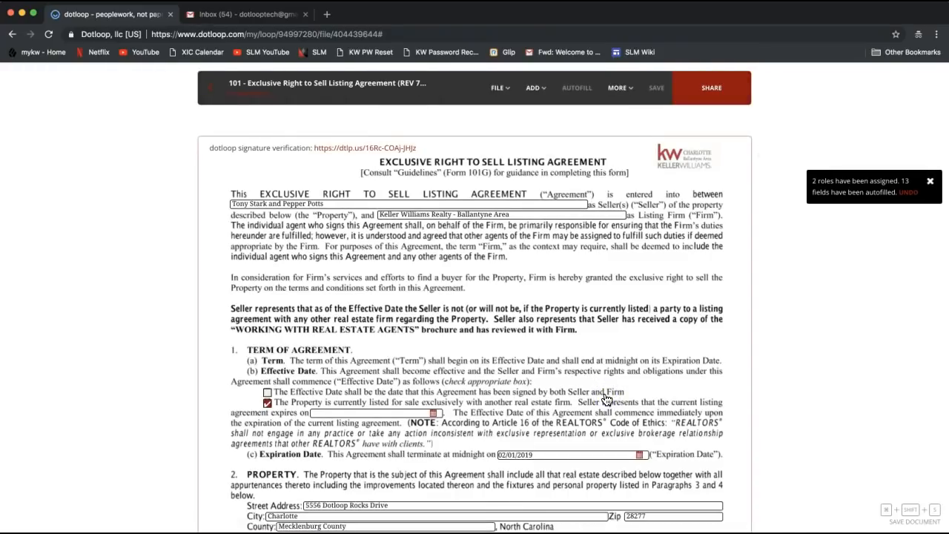
Step: Refresh the Gmail inbox and open dotloop's 'Please review 101' email showing who shared it
left_click(261, 15)
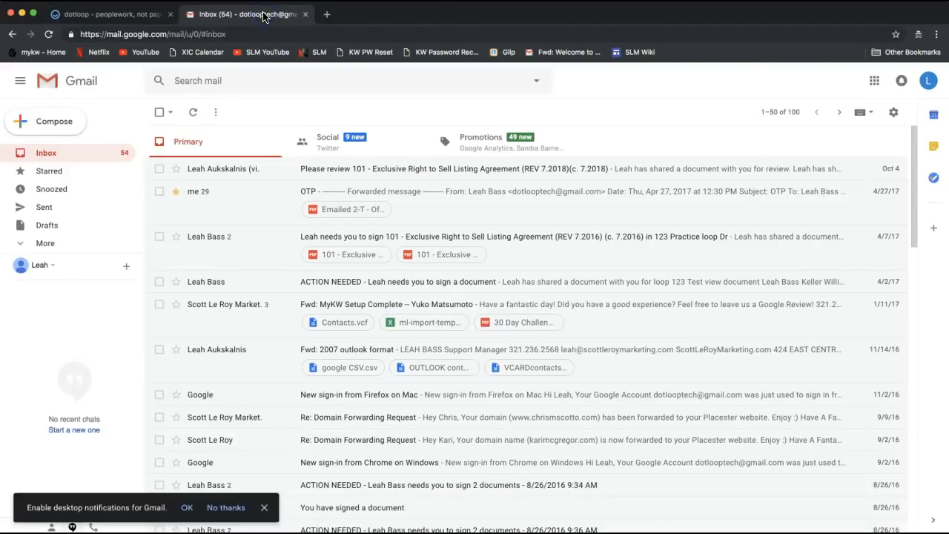
left_click(76, 156)
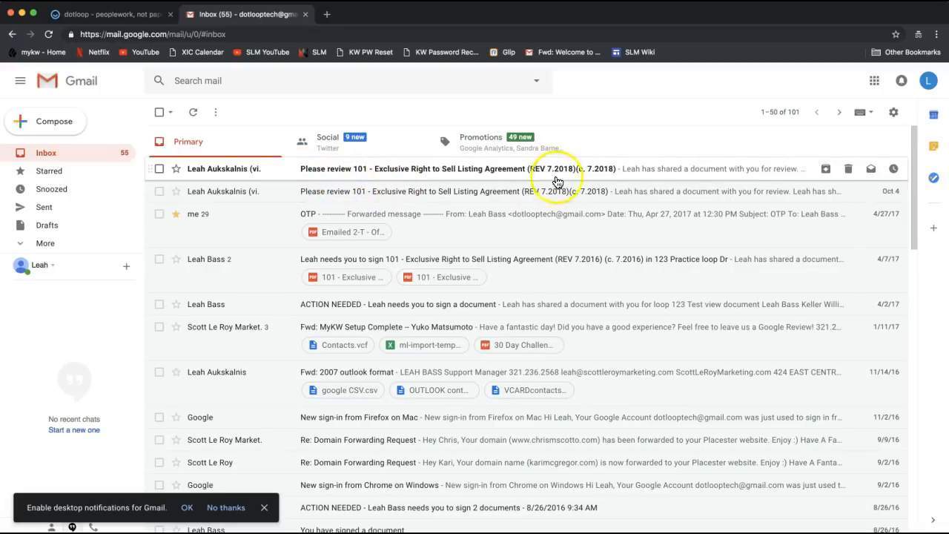
left_click(483, 176)
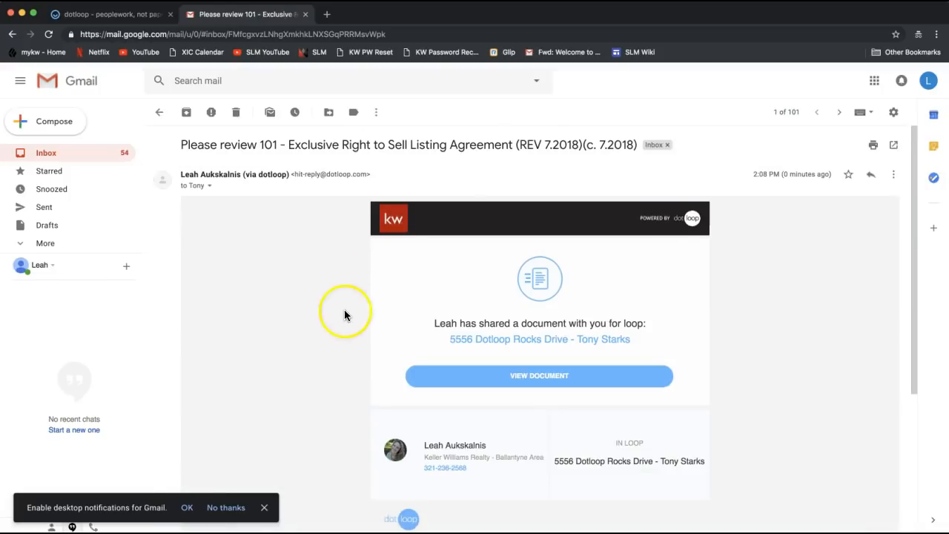
scroll(340, 318, "down", 3)
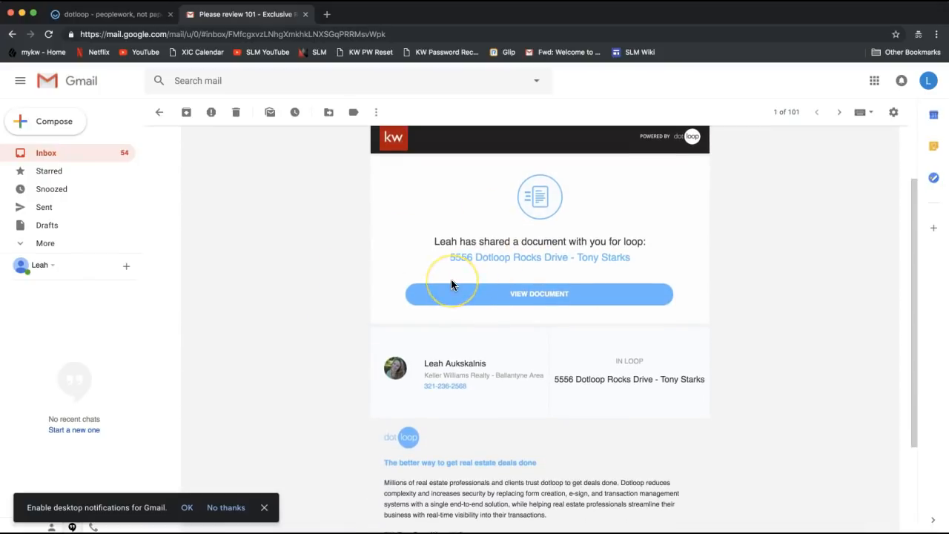
double_click(435, 241)
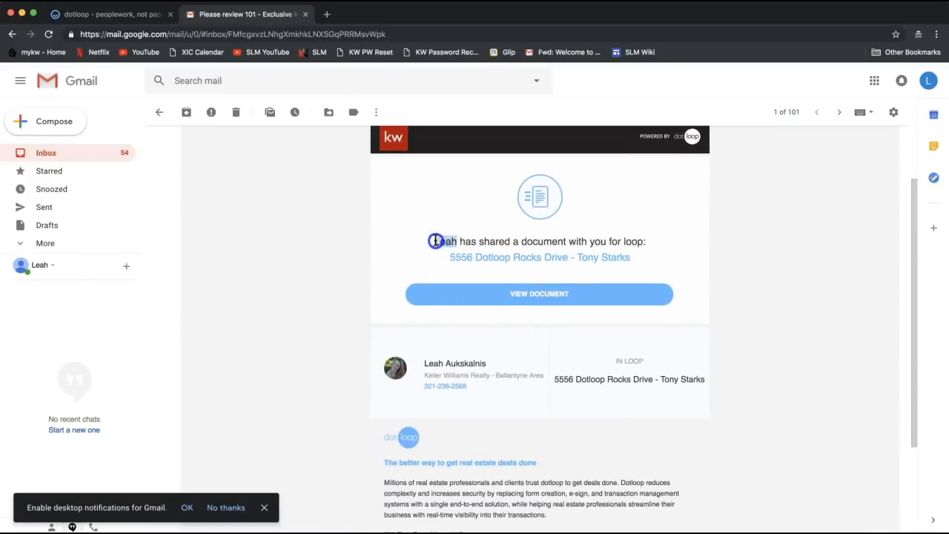
Step: Open the shared agreement, start signing, and select the page 1 seller initials field
left_click(549, 302)
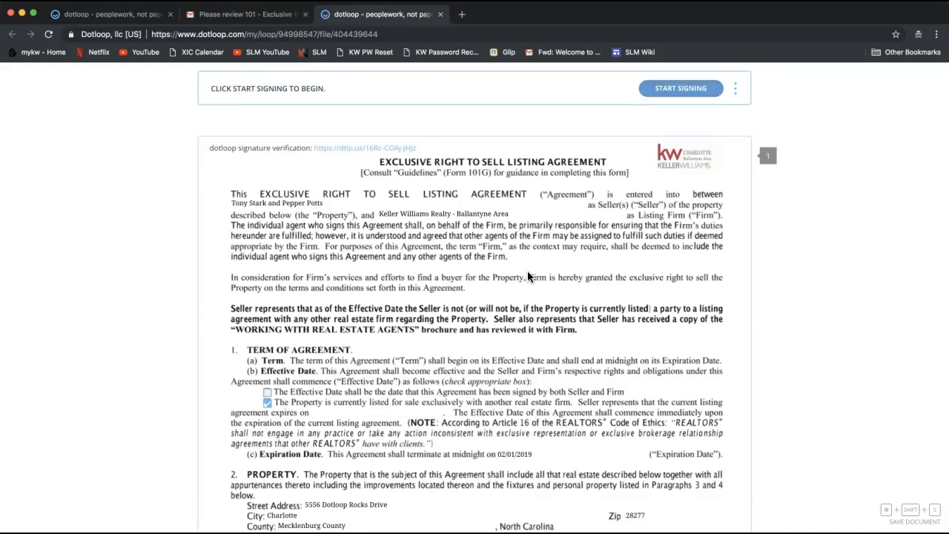
left_click(679, 95)
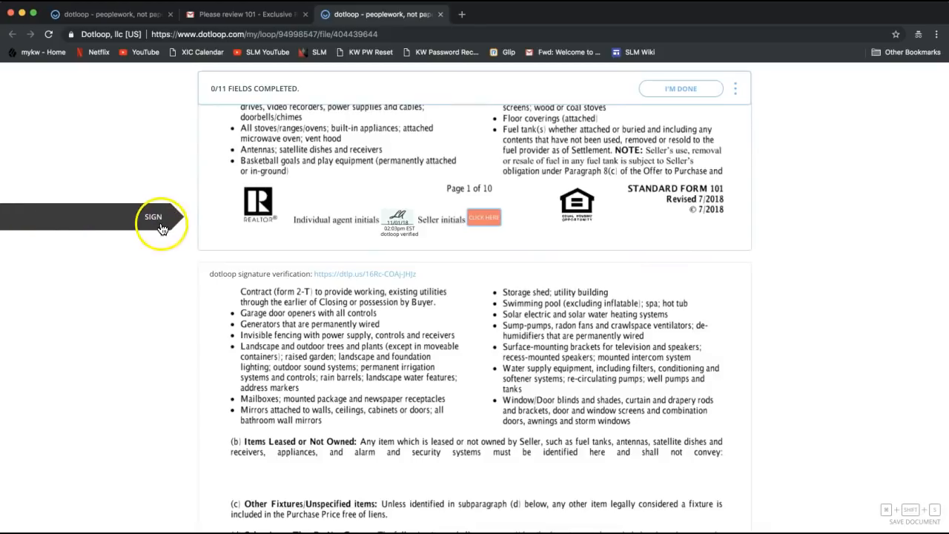
left_click(484, 226)
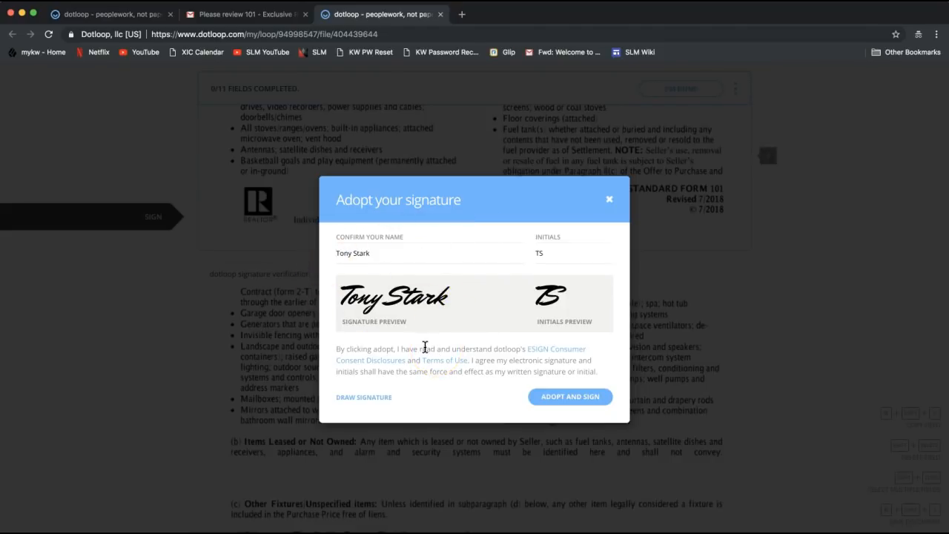
Step: Confirm the seller's name and initials and adopt them, completing 1 of 11 fields
left_click(342, 253)
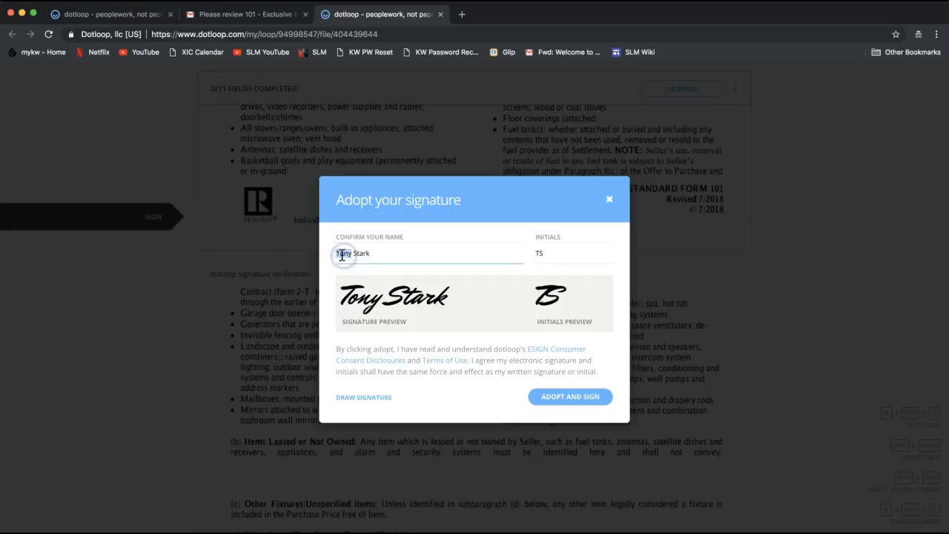
left_click(390, 253)
left_click(343, 255)
triple_click(343, 253)
double_click(540, 254)
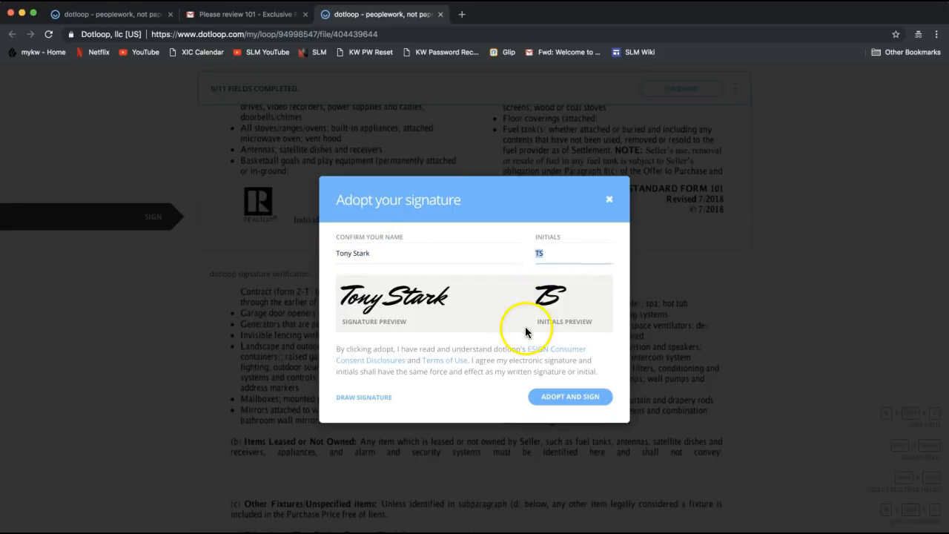
left_click(569, 400)
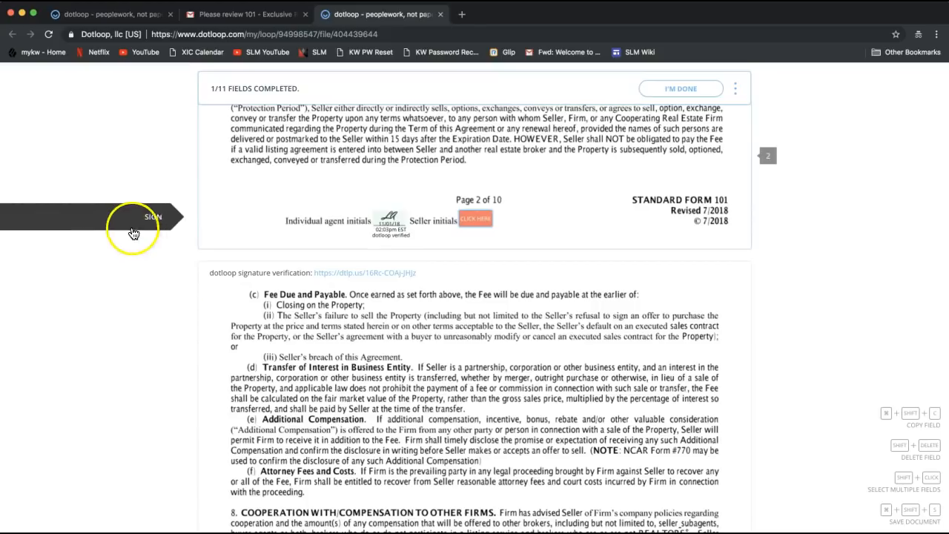
Step: Sign the seller initials fields on pages 2 through 5 of the 101 agreement
left_click(485, 226)
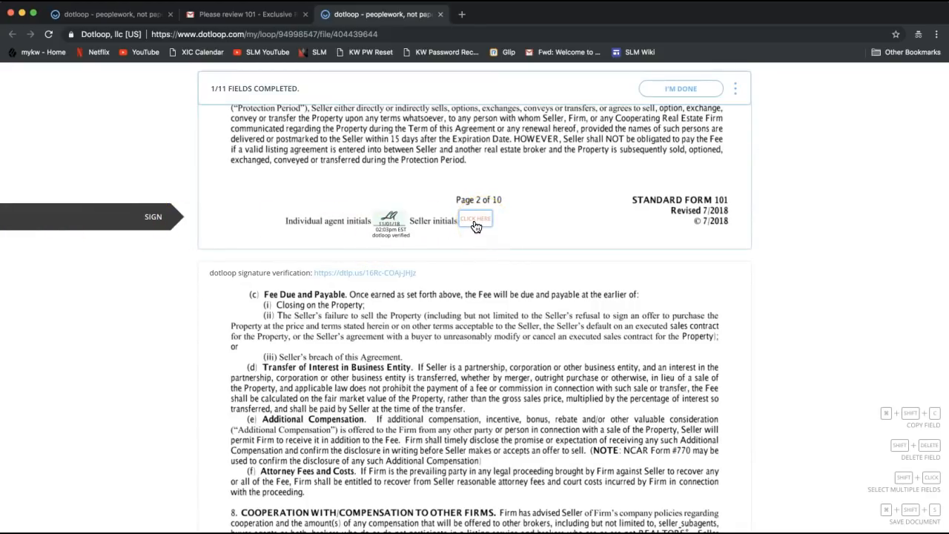
left_click(475, 223)
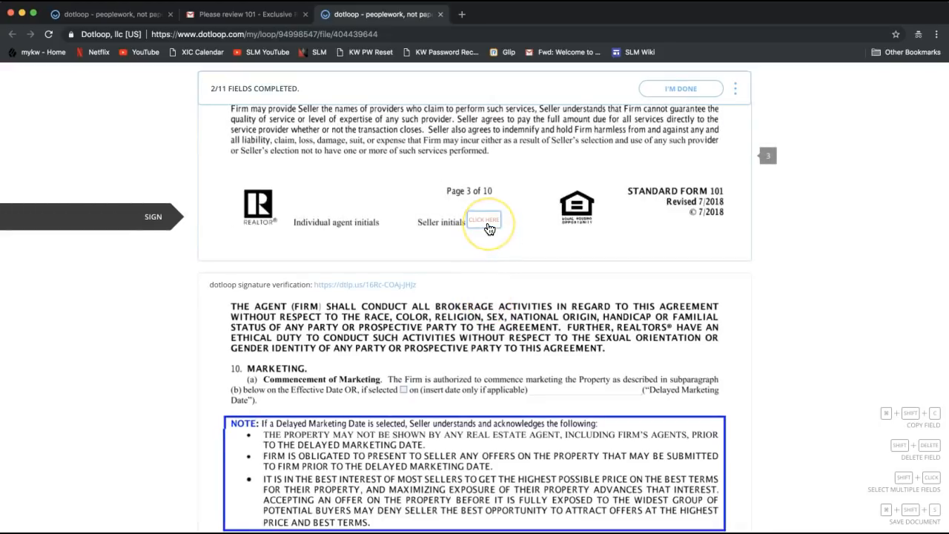
left_click(489, 227)
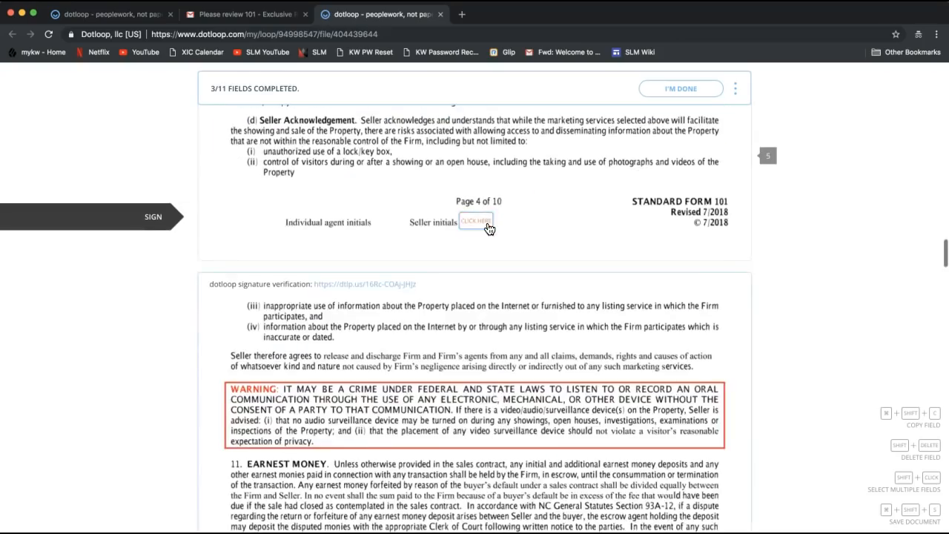
scroll(489, 229, "up", 6)
scroll(489, 229, "down", 5)
left_click(481, 315)
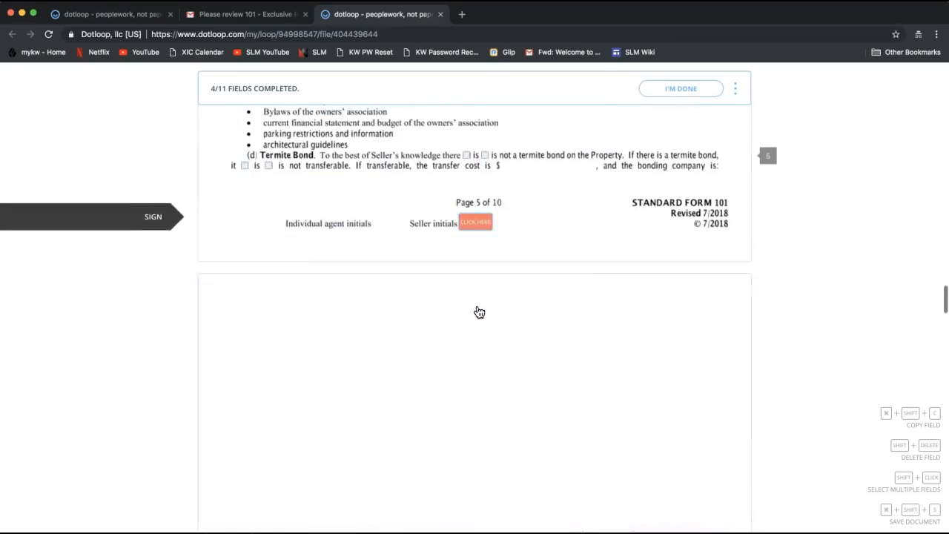
left_click(479, 224)
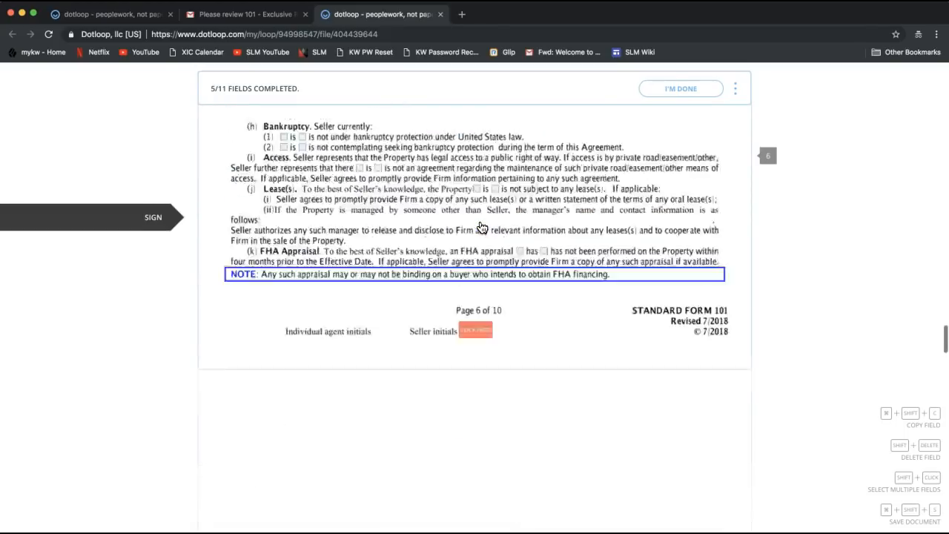
Step: Initial pages 6–10 and the dual agency authorization, then sign the section 20 seller signature
left_click(474, 226)
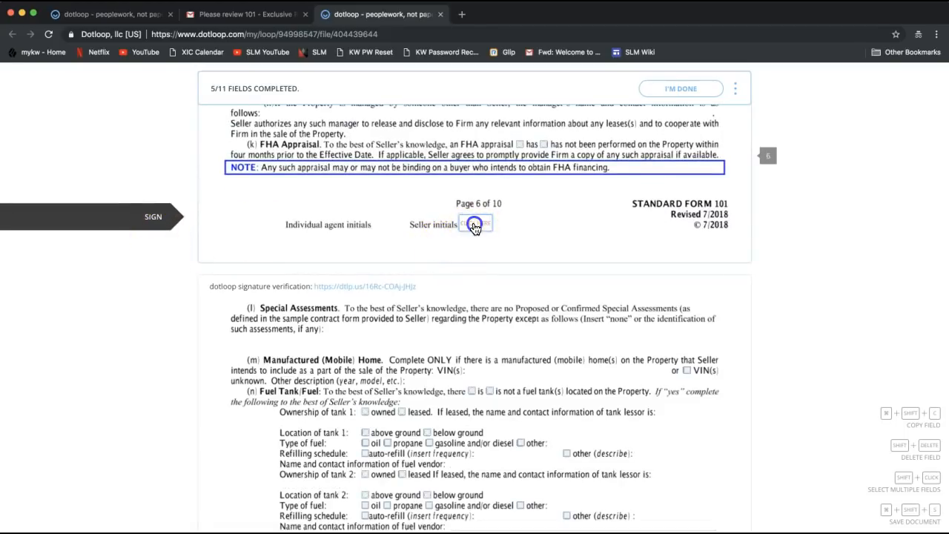
left_click(475, 227)
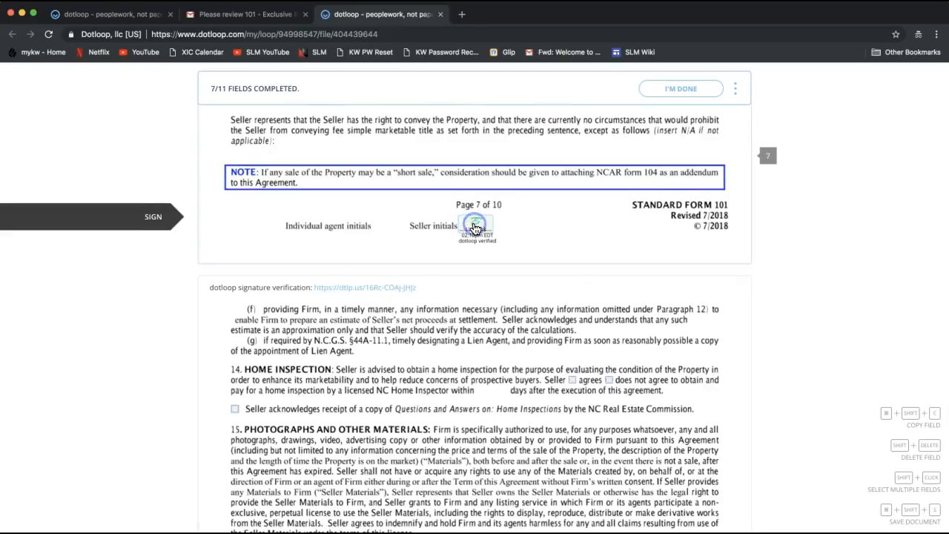
left_click(474, 226)
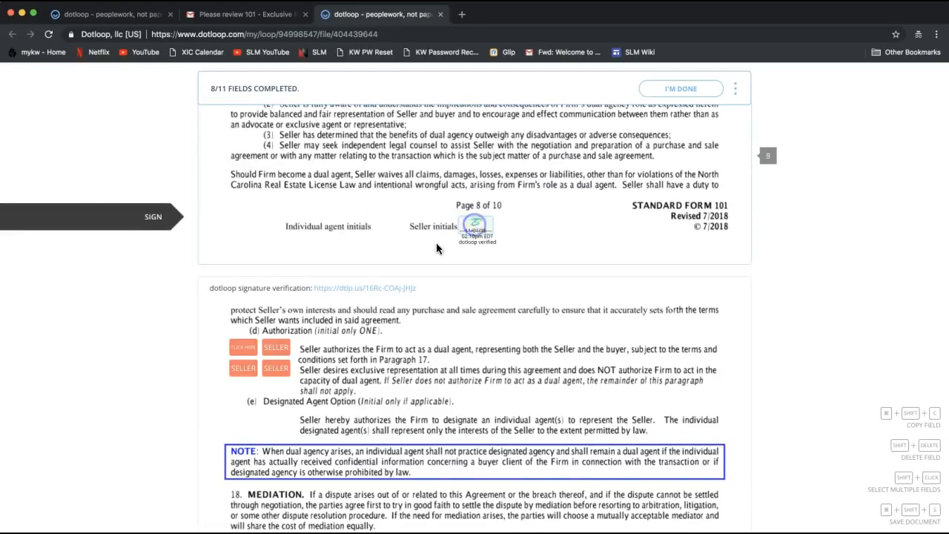
left_click(241, 239)
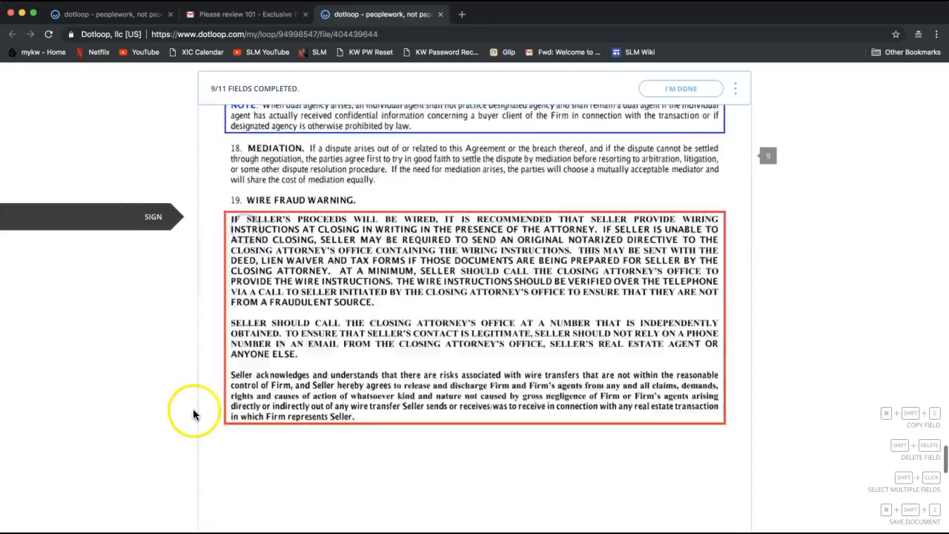
left_click(478, 230)
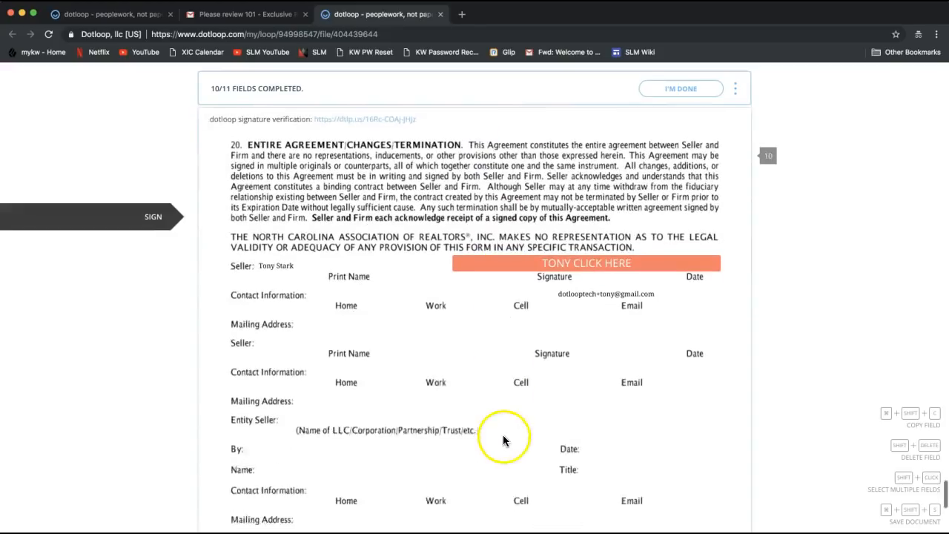
left_click(579, 231)
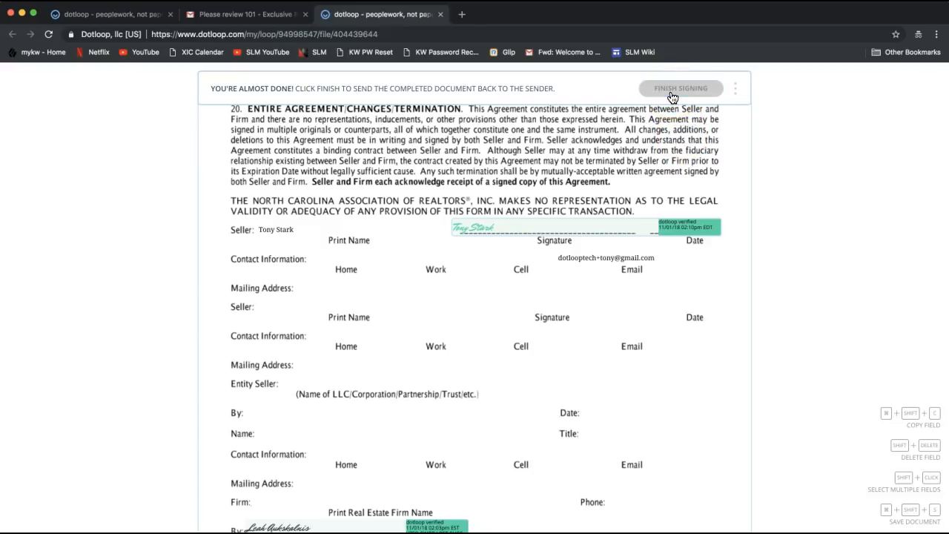
Step: Finish signing the 101 agreement and dismiss the completion and sign-up prompts
left_click(672, 97)
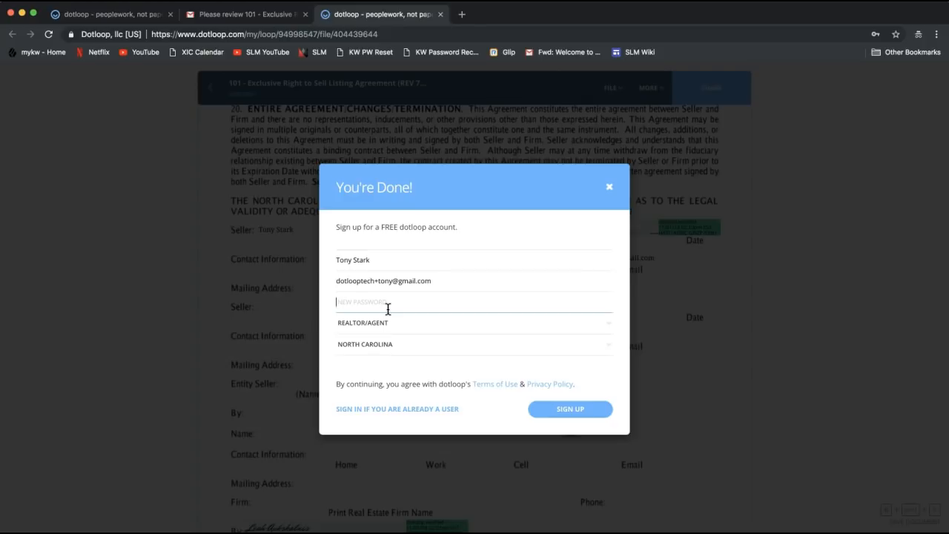
left_click(468, 287)
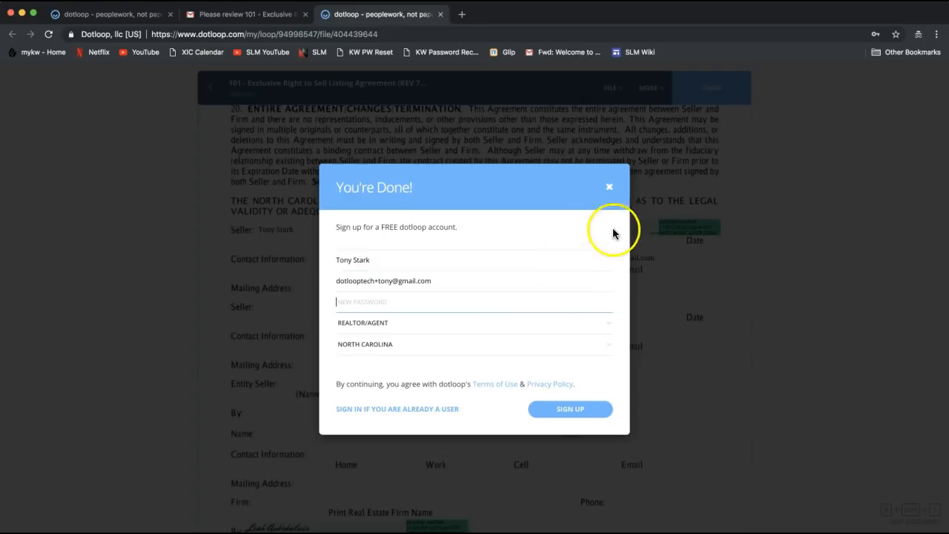
left_click(610, 189)
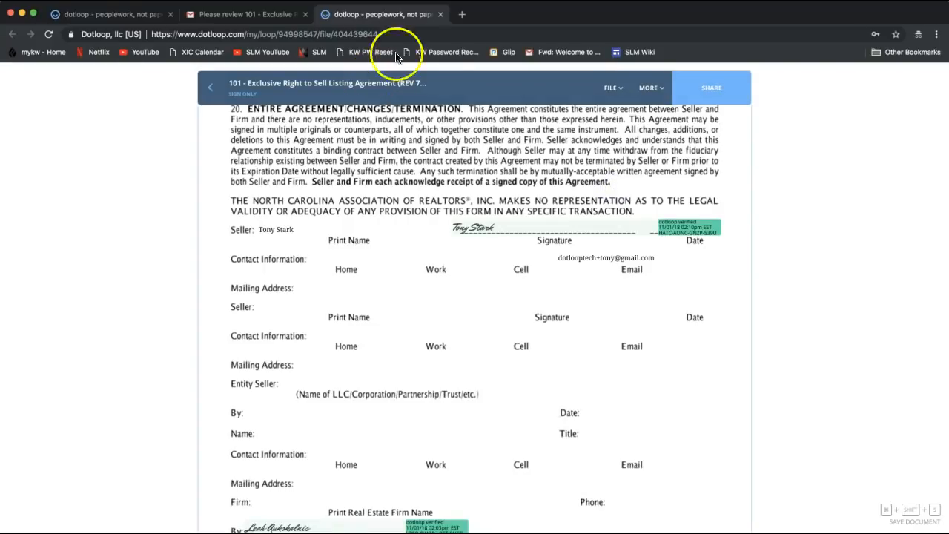
Step: Close the signing tab, return to the loop page, and bring up the account menu
left_click(440, 14)
left_click(101, 15)
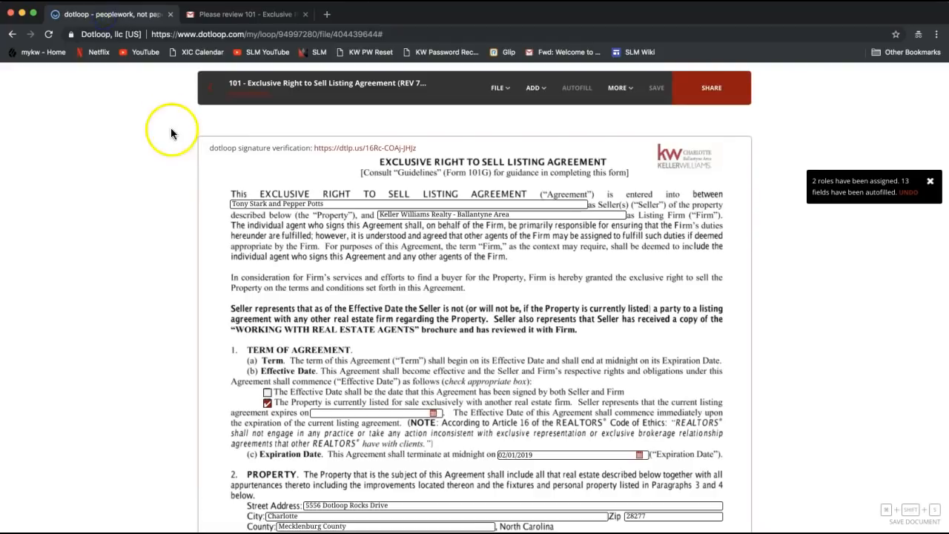
left_click(204, 95)
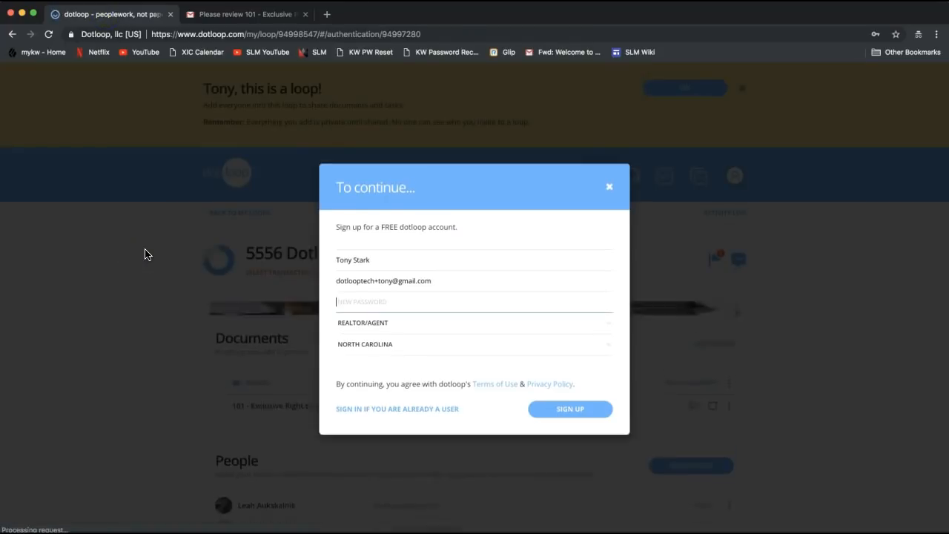
left_click(609, 186)
left_click(734, 175)
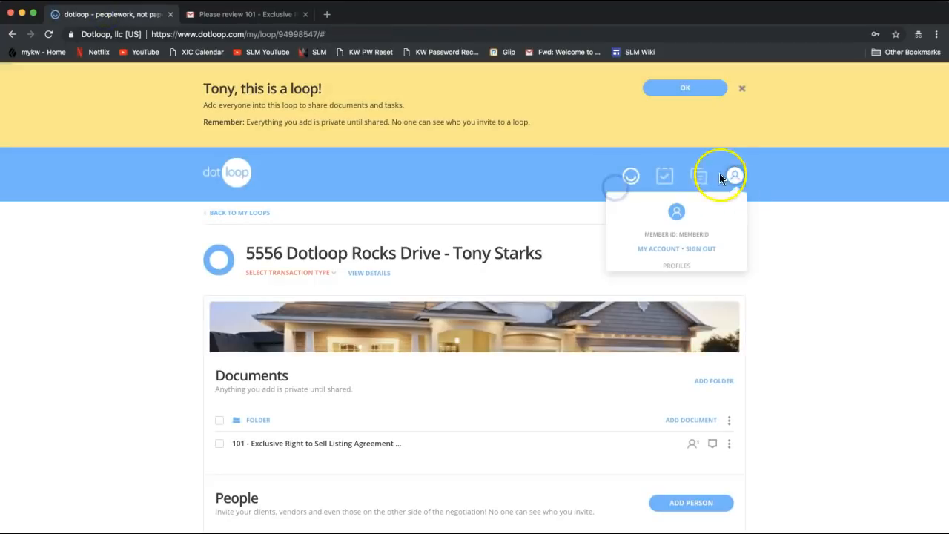
Step: Sign out of the client account, log in with the saved agent login, and open 5556 Dotloop Rocks Drive
left_click(703, 250)
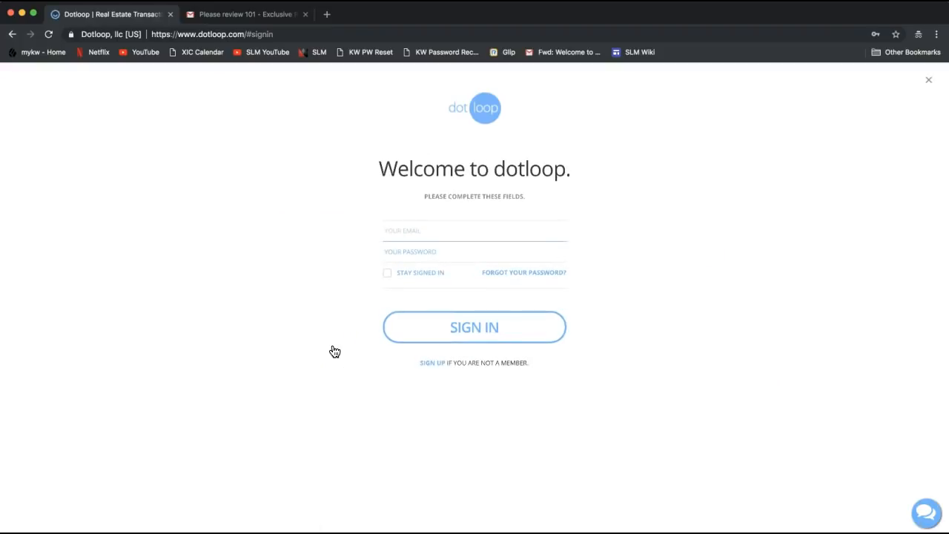
type("leah")
key("Down")
key("Return")
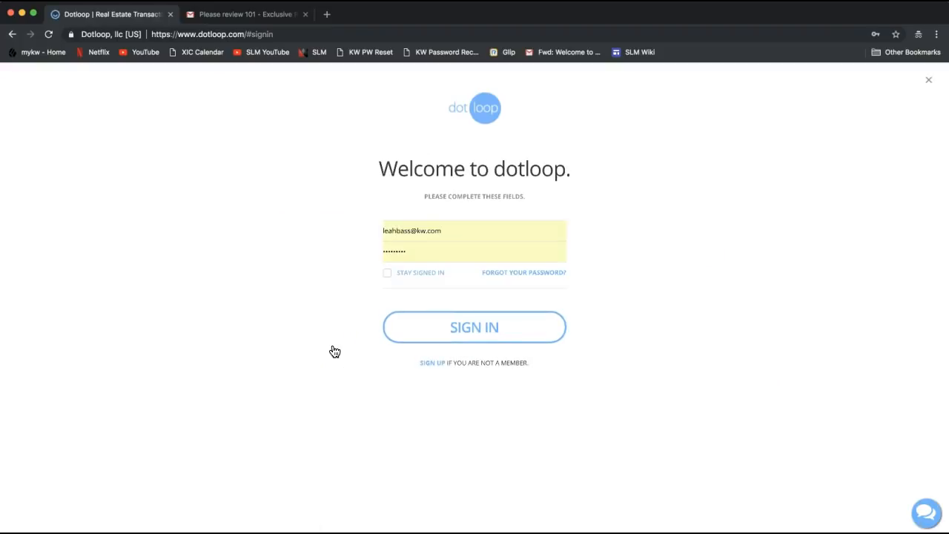
key("Return")
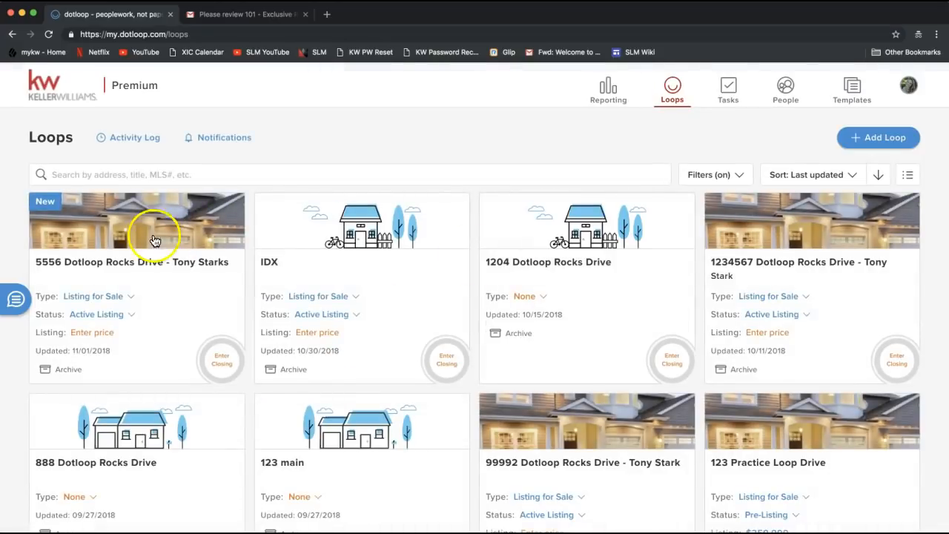
left_click(153, 237)
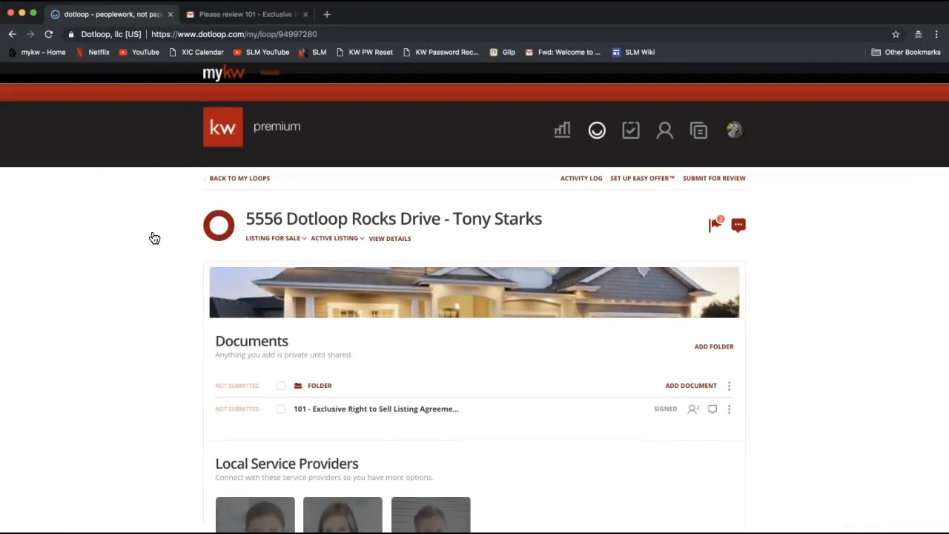
left_click(335, 413)
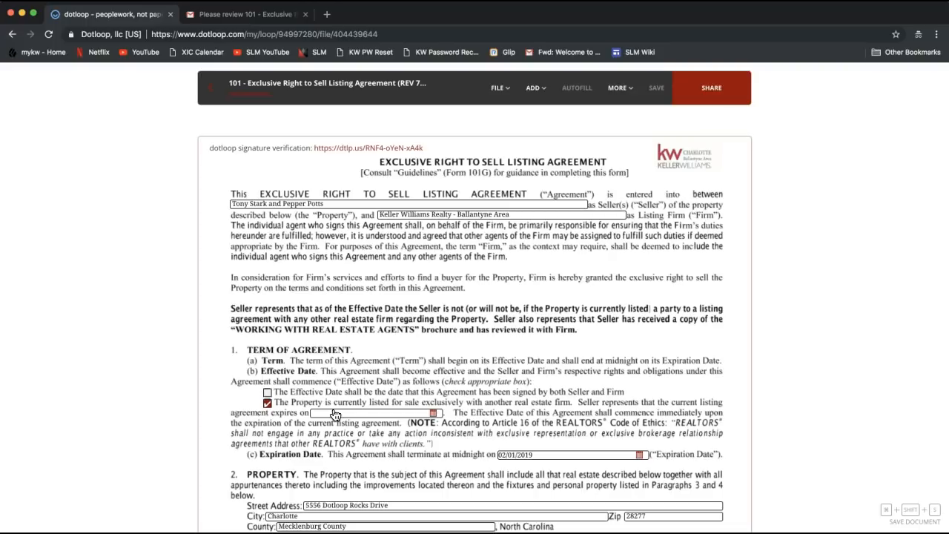
left_click(212, 89)
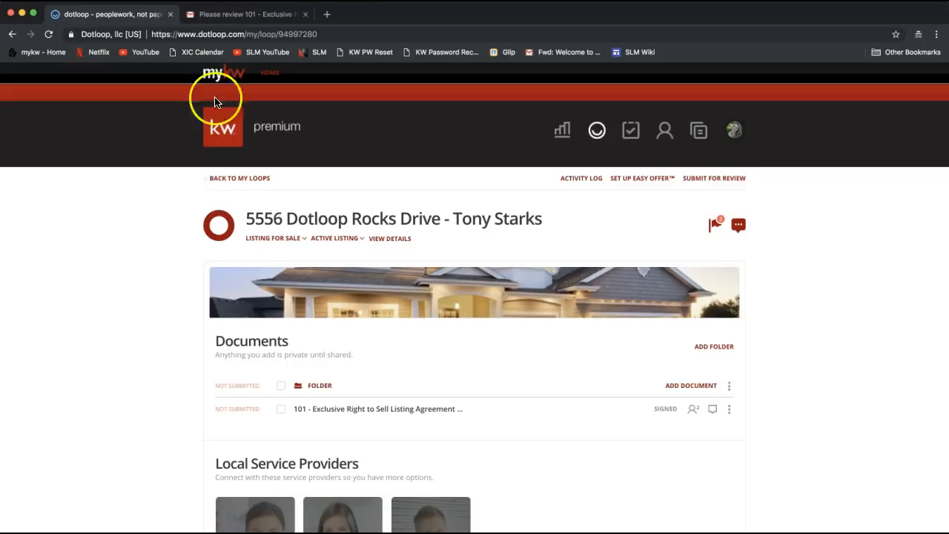
Step: Begin submitting the loop for review with category LISTING and a compliance note, then close the window
left_click(717, 183)
left_click(706, 179)
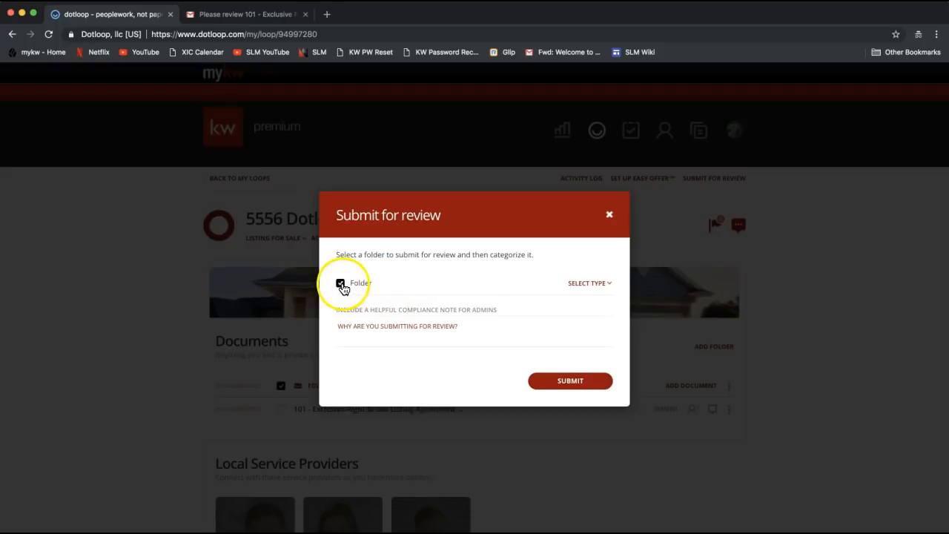
left_click(596, 289)
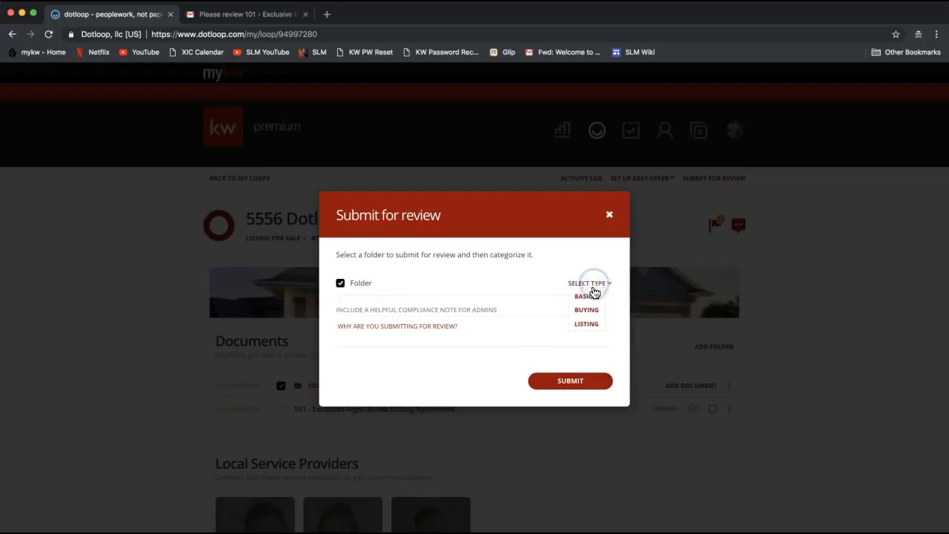
left_click(587, 325)
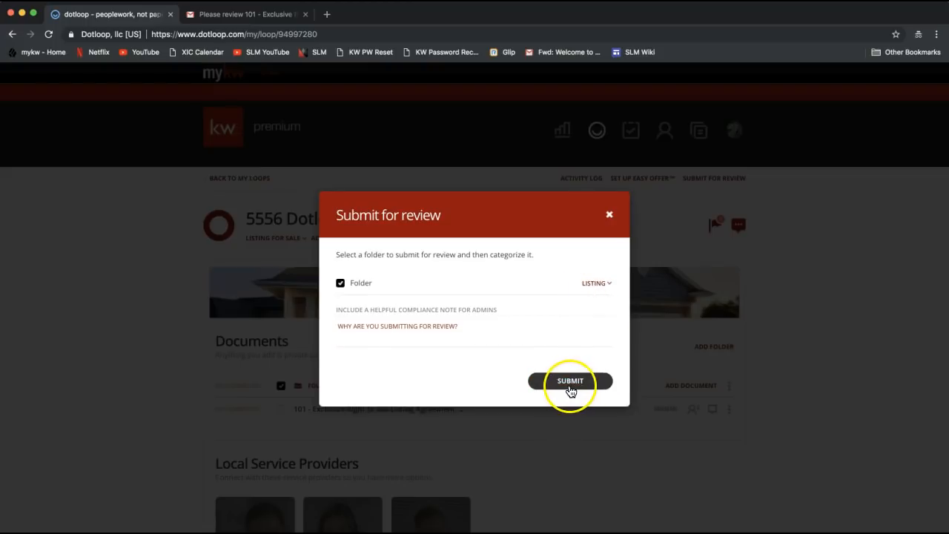
left_click(377, 333)
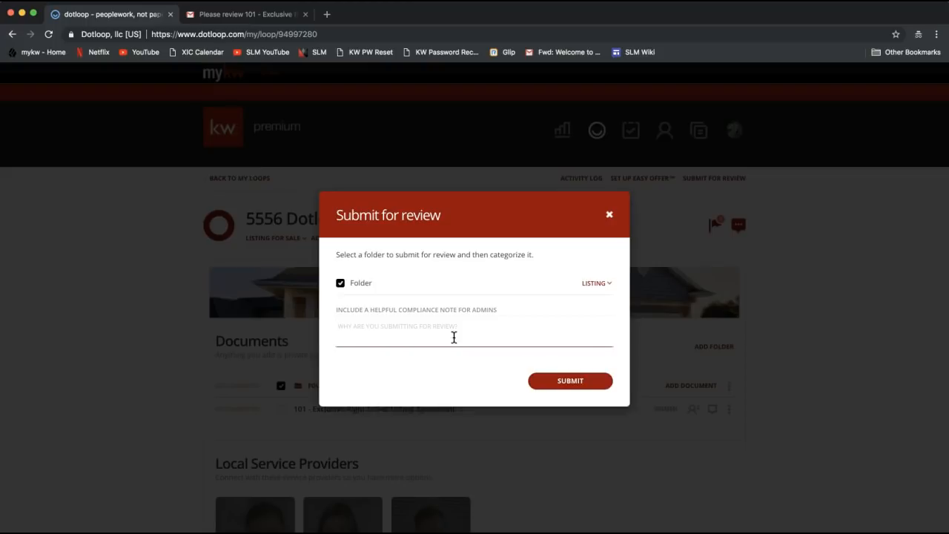
left_click(609, 214)
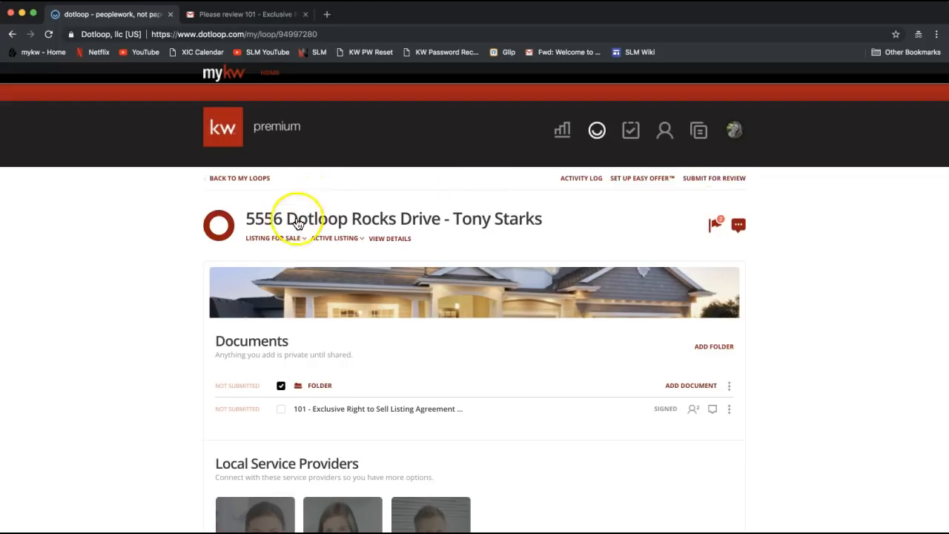
Step: View the loop's details: transaction type Listing for Sale, status Active Listing, name and people
left_click(388, 239)
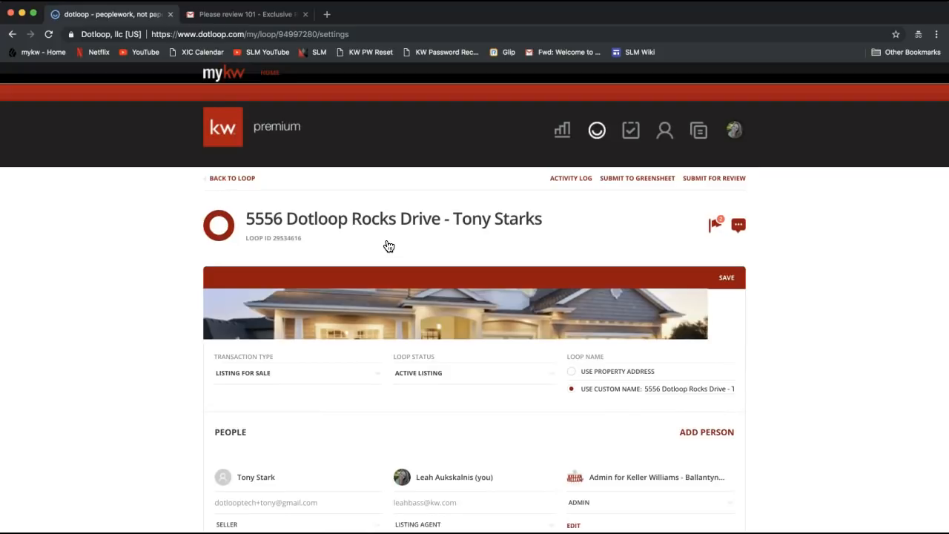
left_click(630, 185)
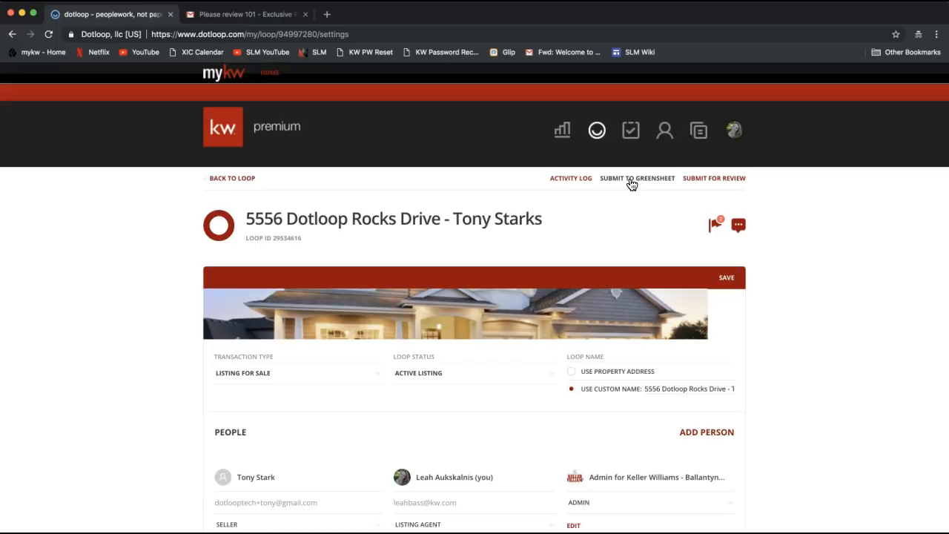
Step: Open the Templates library and scroll the folder sidebar to find 2018 NCAR Documents
left_click(701, 135)
left_click(697, 138)
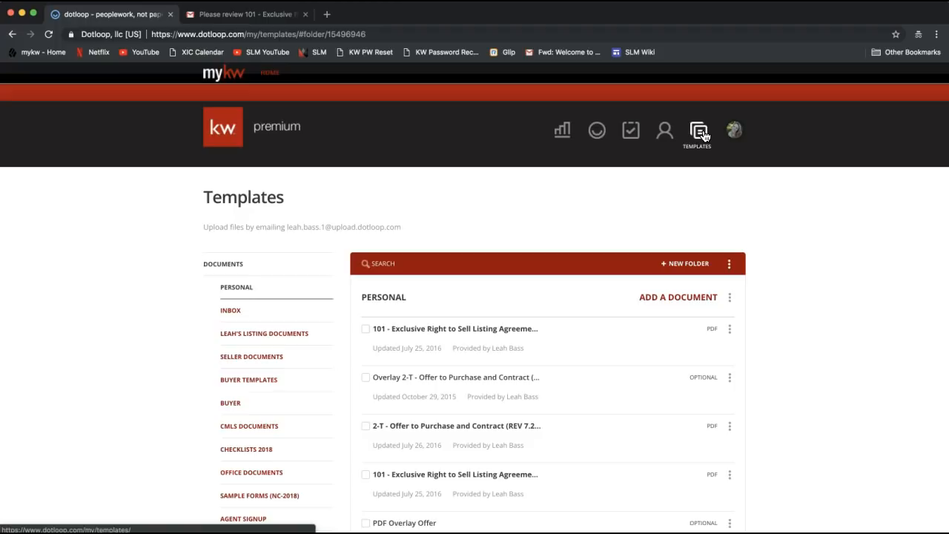
left_click(702, 139)
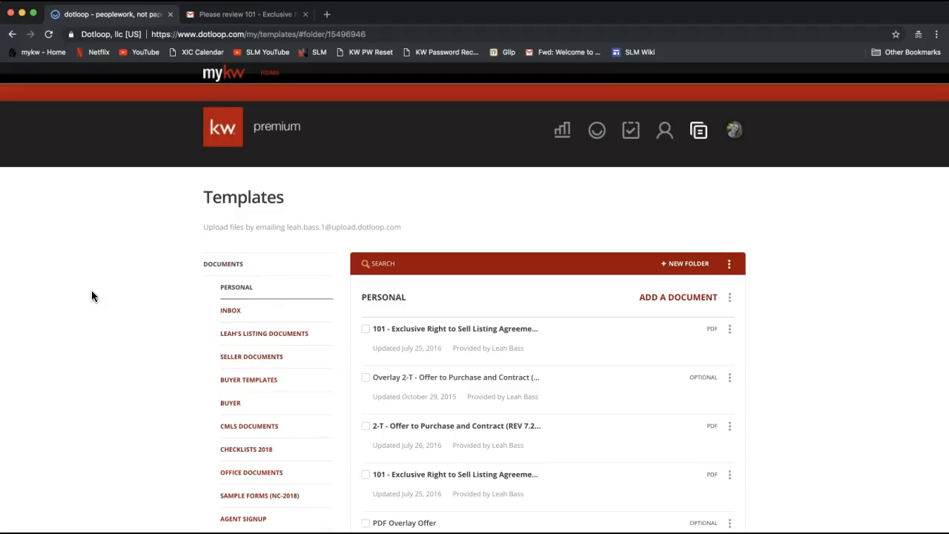
scroll(92, 290, "down", 2)
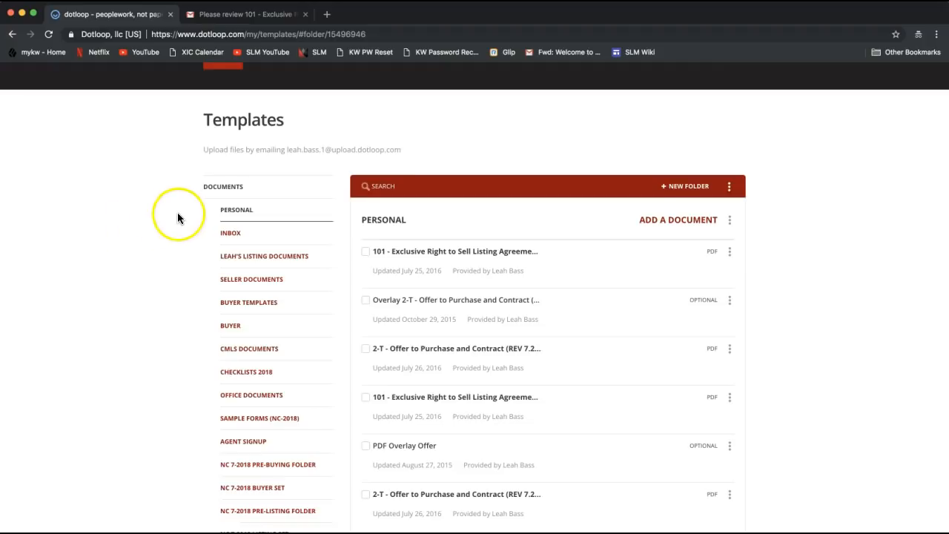
scroll(182, 213, "down", 2)
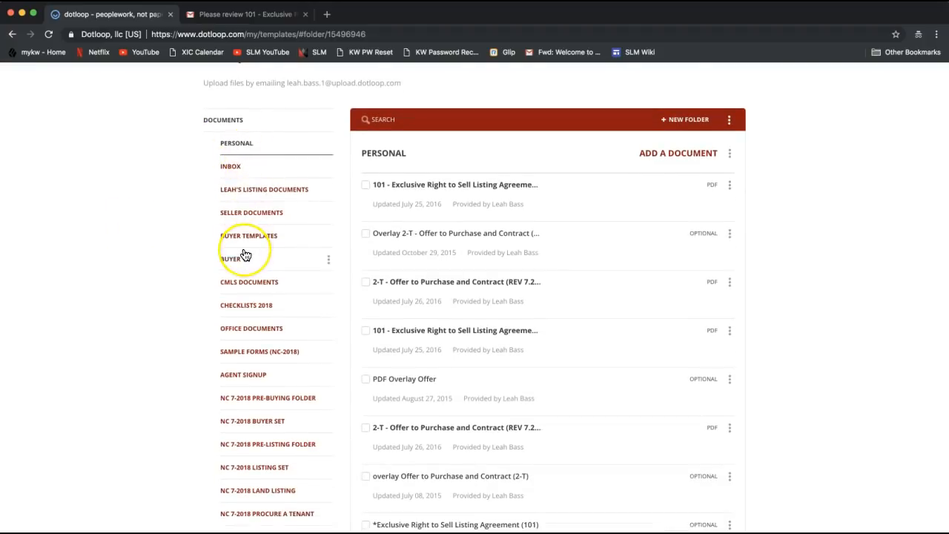
scroll(245, 255, "down", 7)
scroll(245, 252, "down", 1)
scroll(244, 370, "down", 2)
scroll(243, 369, "up", 9)
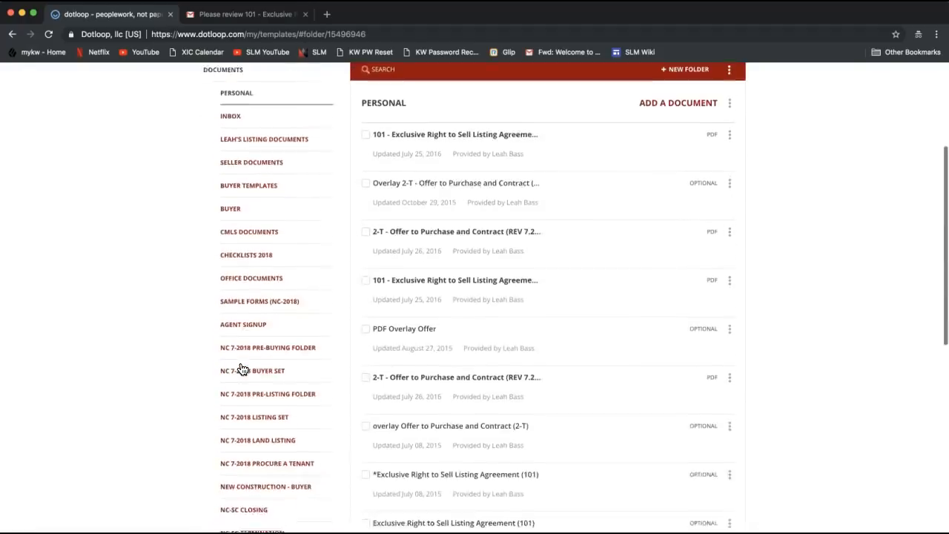
scroll(242, 369, "up", 1)
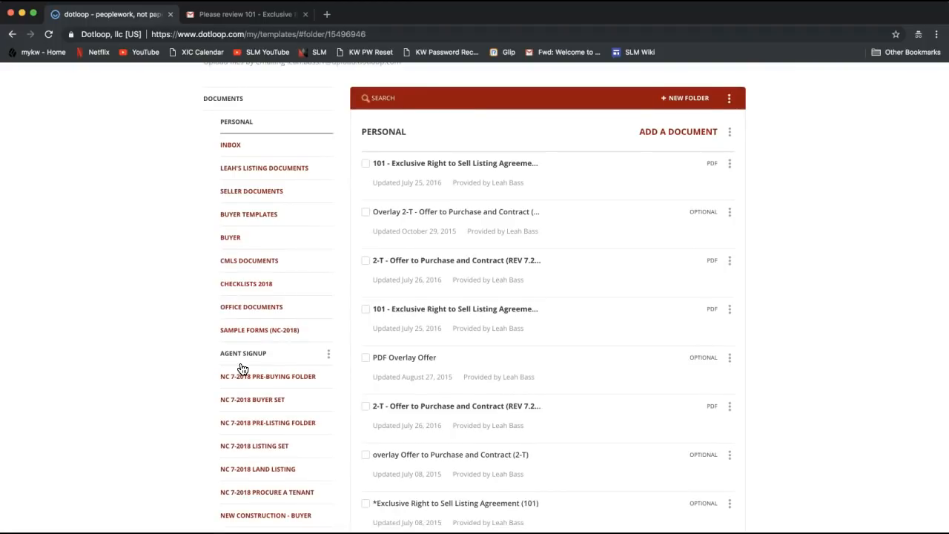
scroll(241, 367, "down", 5)
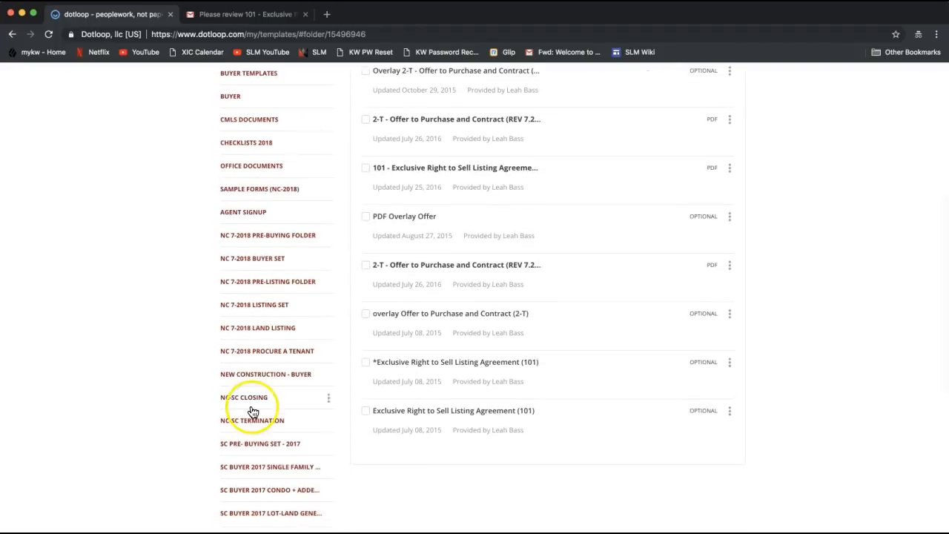
scroll(250, 412, "down", 5)
scroll(250, 410, "down", 5)
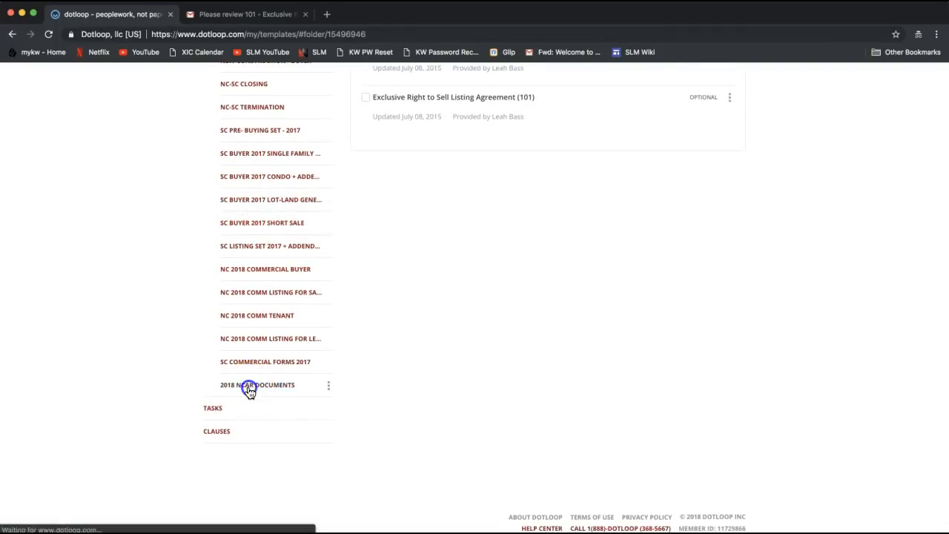
Step: Open the 2018 NCAR Documents folder and browse its North Carolina Association of Realtors forms
left_click(250, 387)
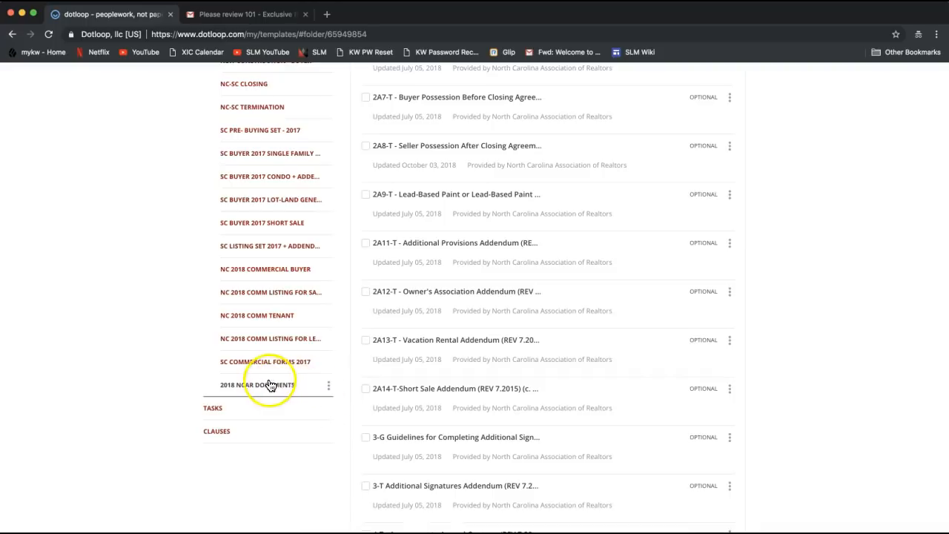
scroll(273, 386, "up", 1)
scroll(273, 385, "up", 8)
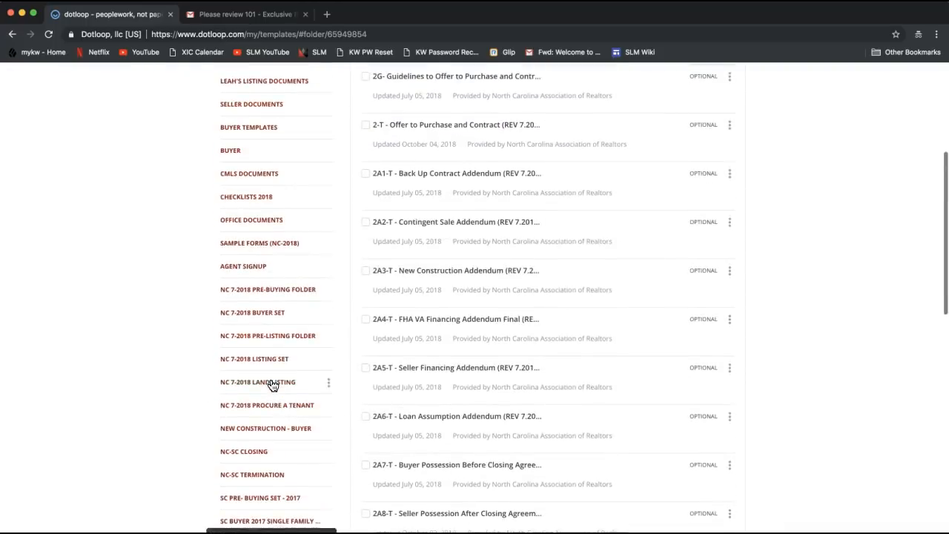
scroll(273, 385, "up", 2)
left_click(570, 359)
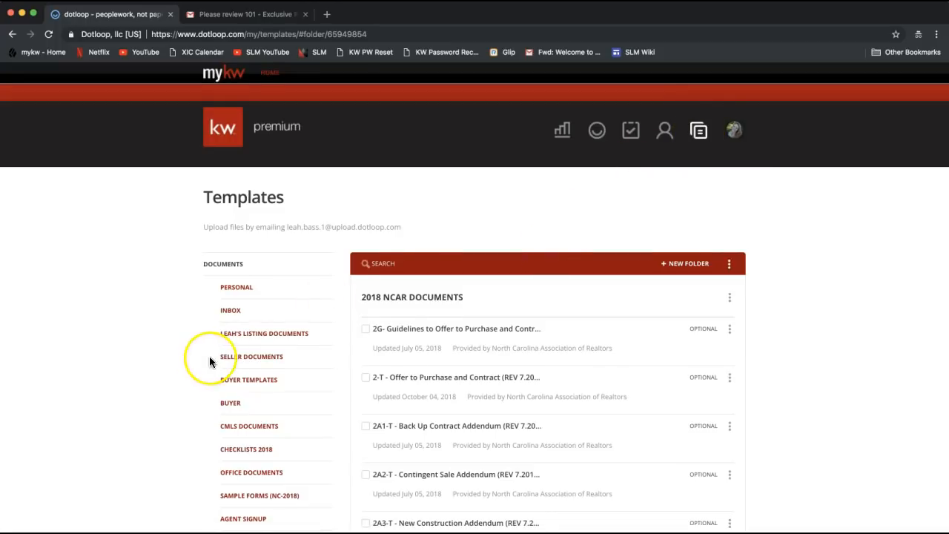
scroll(209, 361, "down", 10)
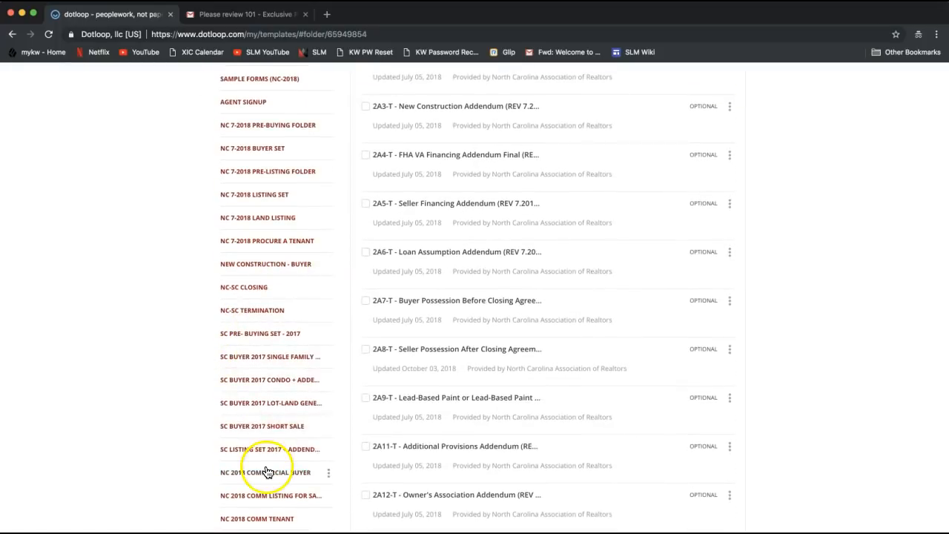
scroll(443, 324, "up", 10)
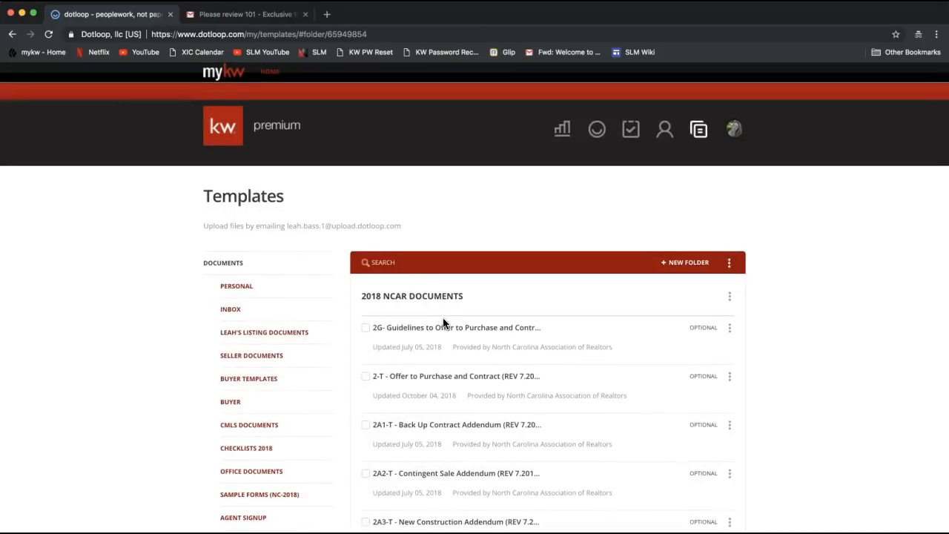
Step: Search the templates for 'listing'
left_click(402, 263)
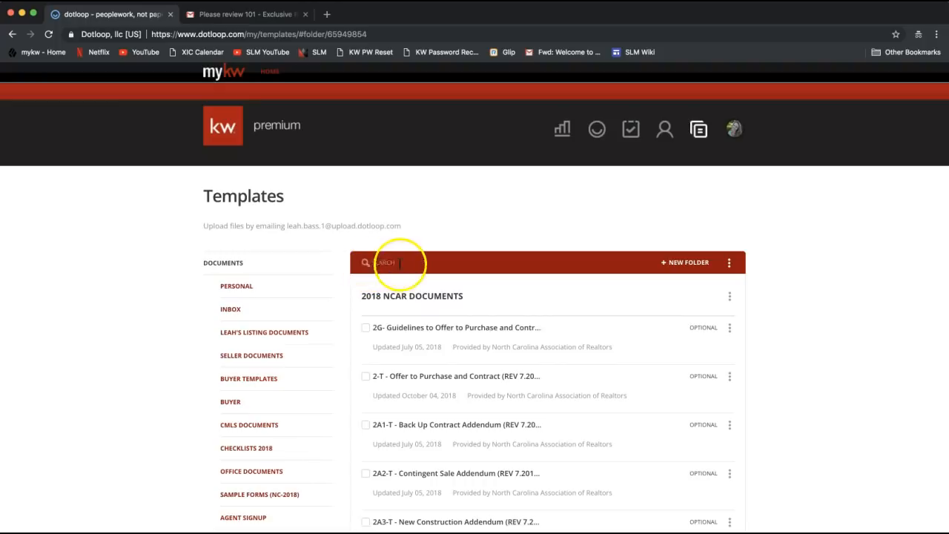
left_click(403, 261)
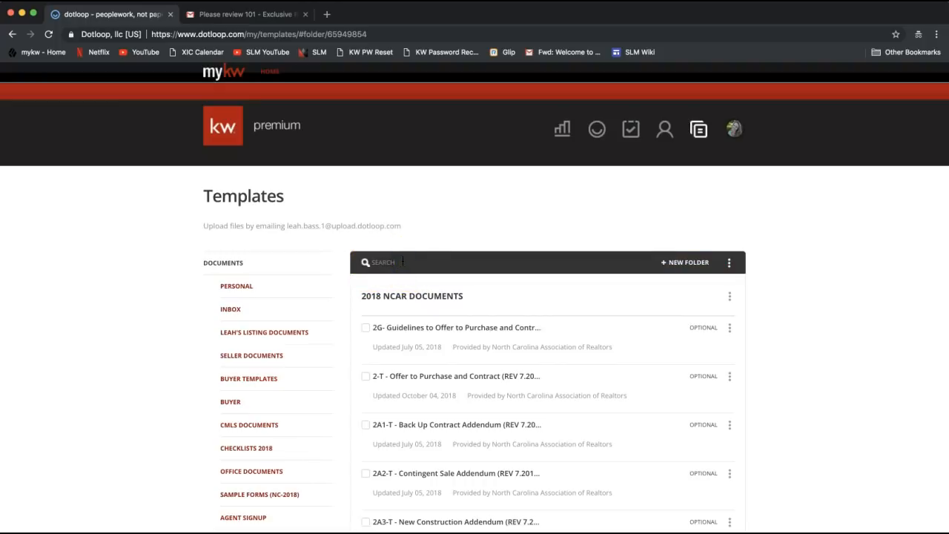
type("listing")
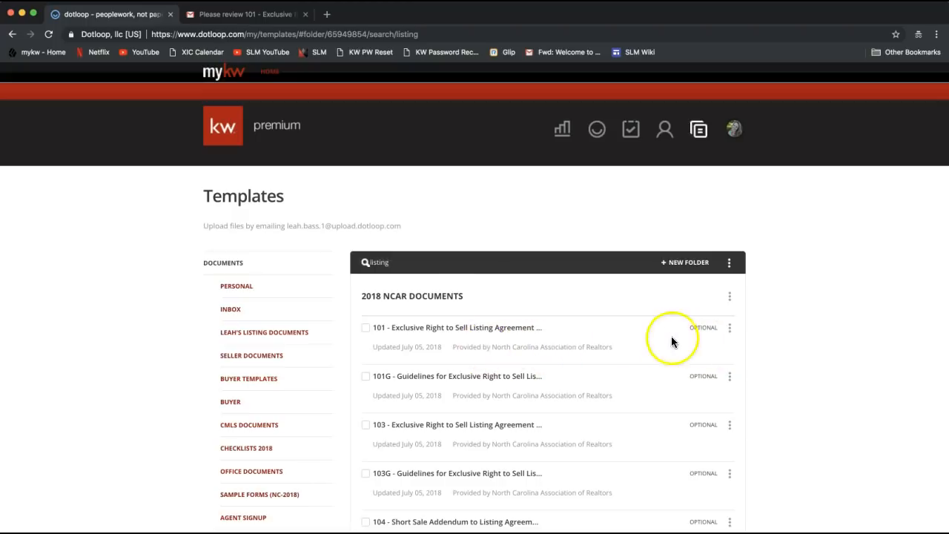
Step: Open the first 101 listing agreement's options menu and download the form
left_click(729, 329)
left_click(729, 330)
left_click(729, 329)
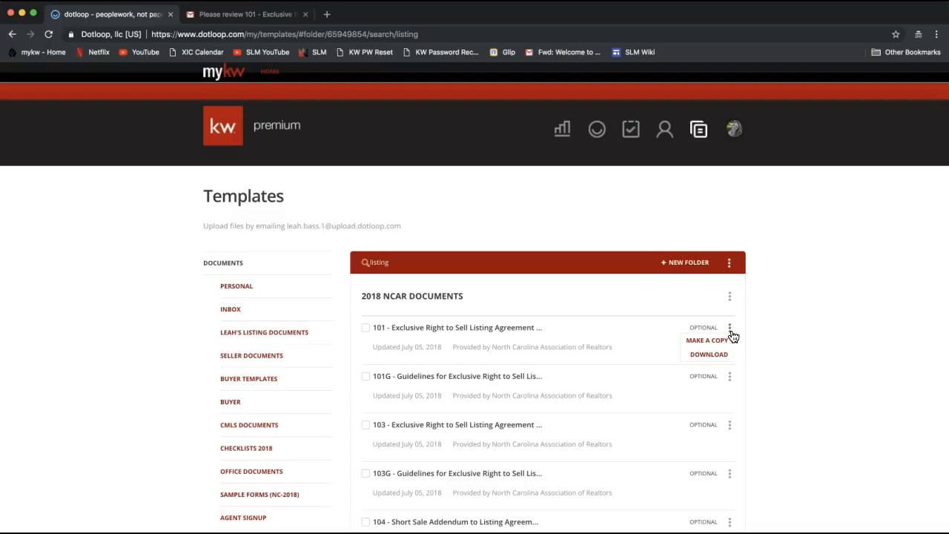
left_click(710, 358)
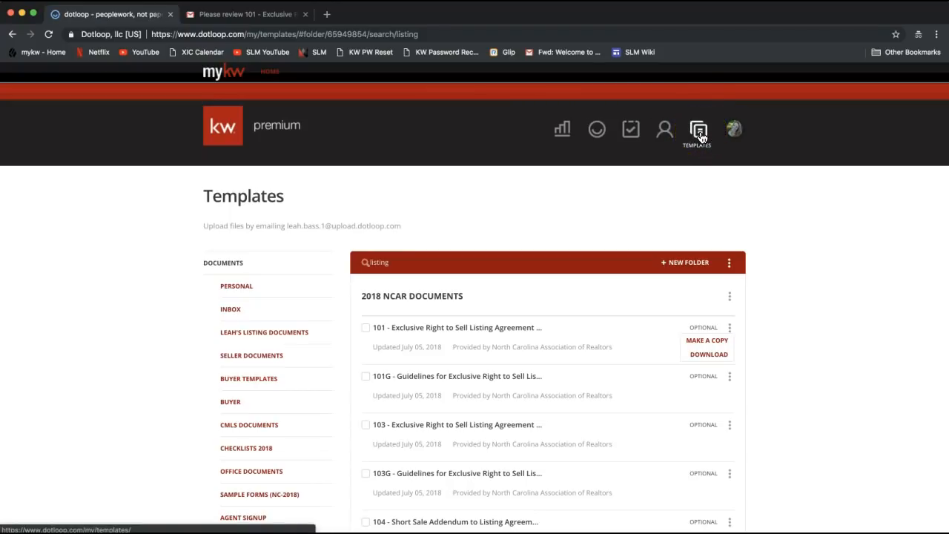
scroll(163, 333, "down", 3)
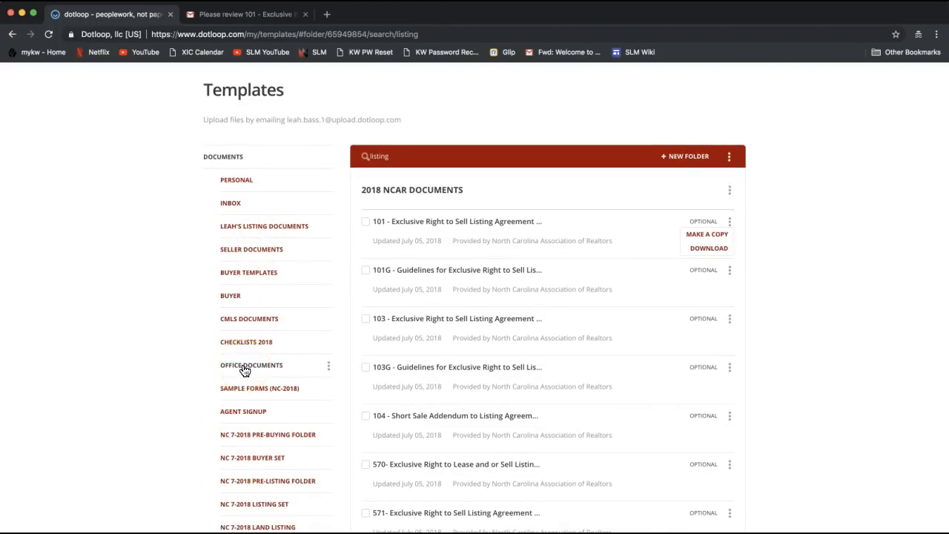
Step: Reselect the 'listing' search term and reshow the 101 agreement's Make a Copy / Download options
left_click(404, 153)
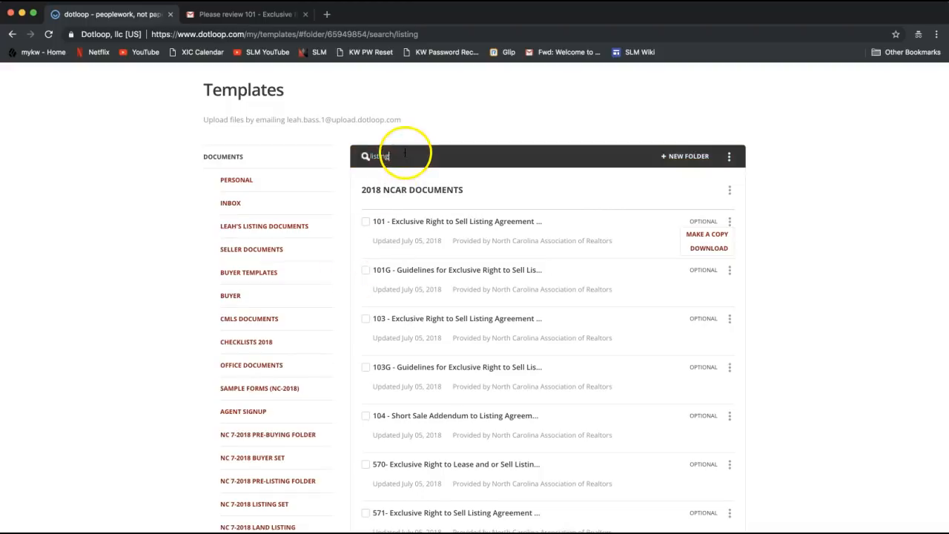
left_click_drag(413, 155, 353, 149)
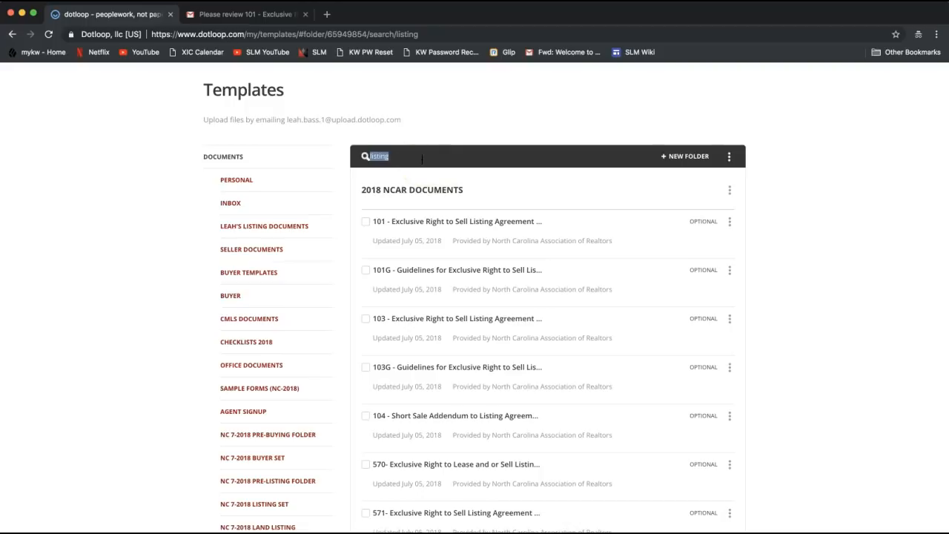
left_click(730, 222)
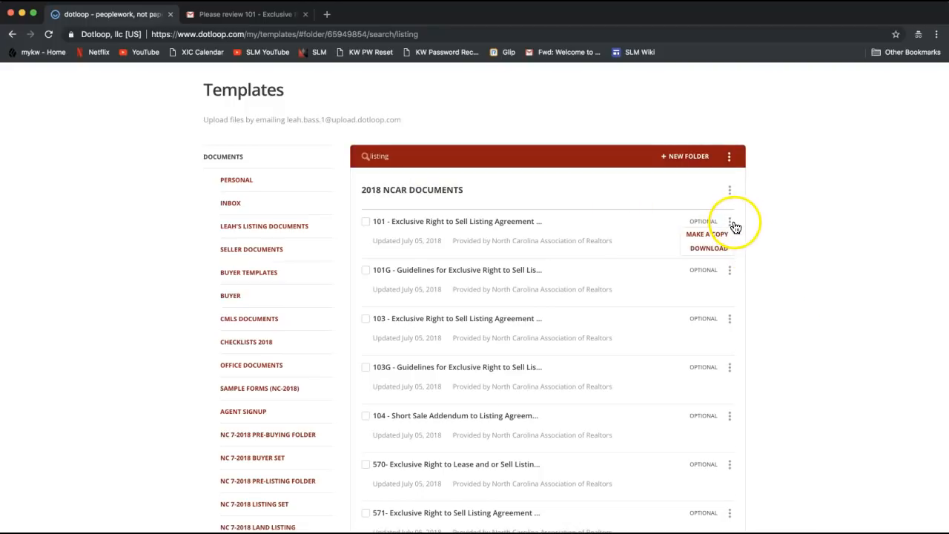